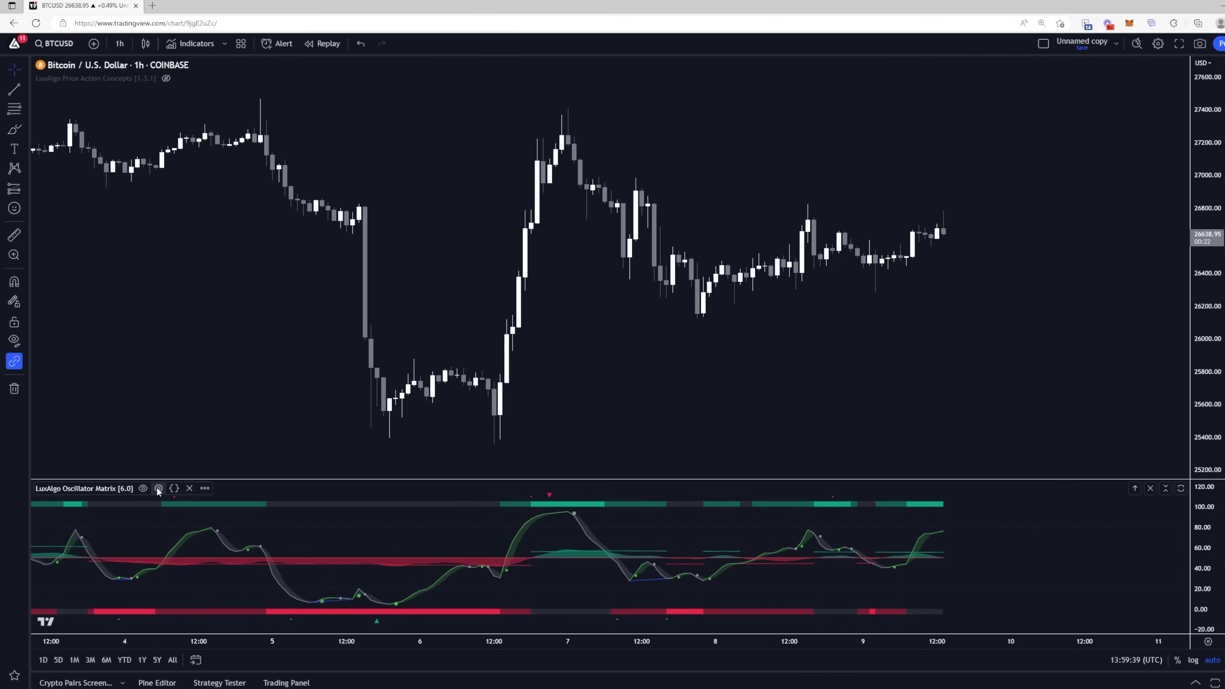
Glance at the Oscillator Matrix settings, then drag the pane divider up to heighten the oscillator pane
click(159, 488)
key(Escape)
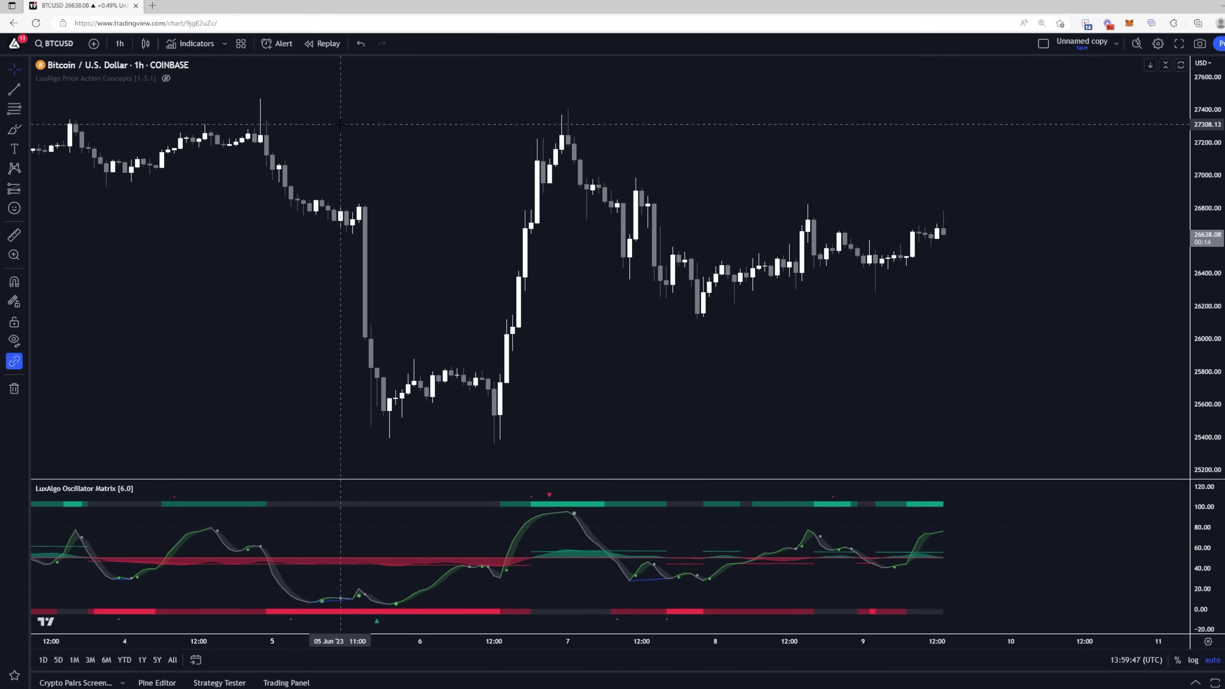
drag(551, 479, 551, 433)
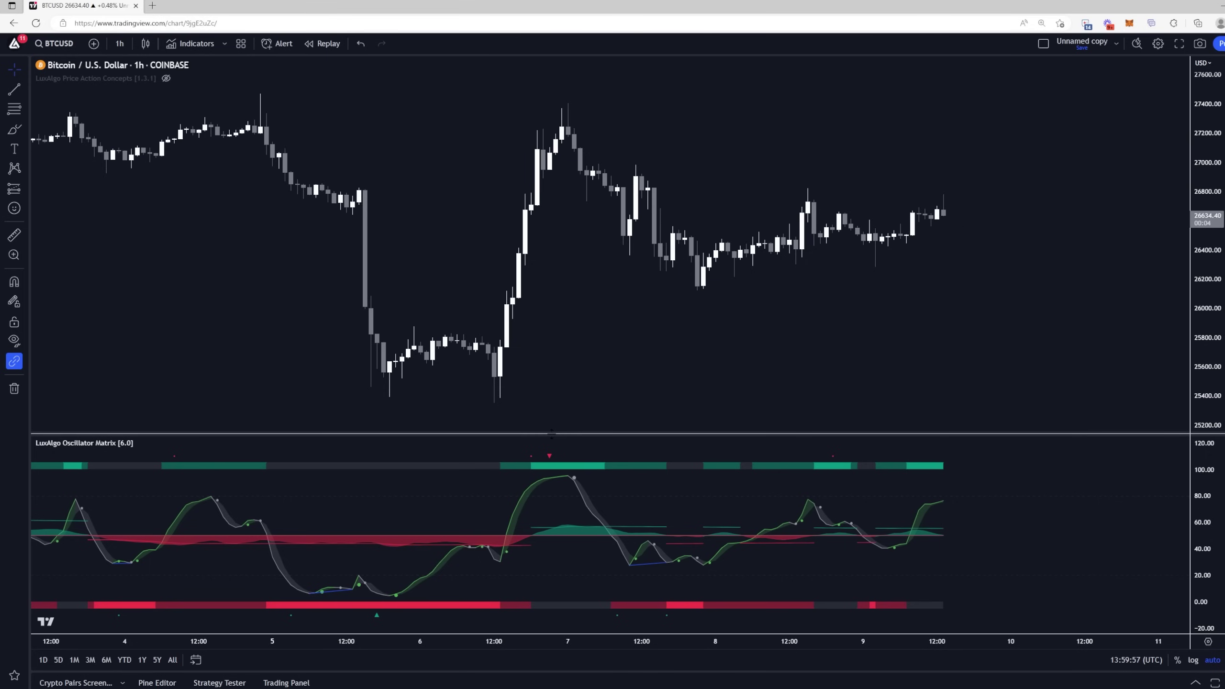
Browse the Indicators invite-only scripts, picking LuxAlgo Signals & Overlays, then close the list
click(192, 43)
click(458, 383)
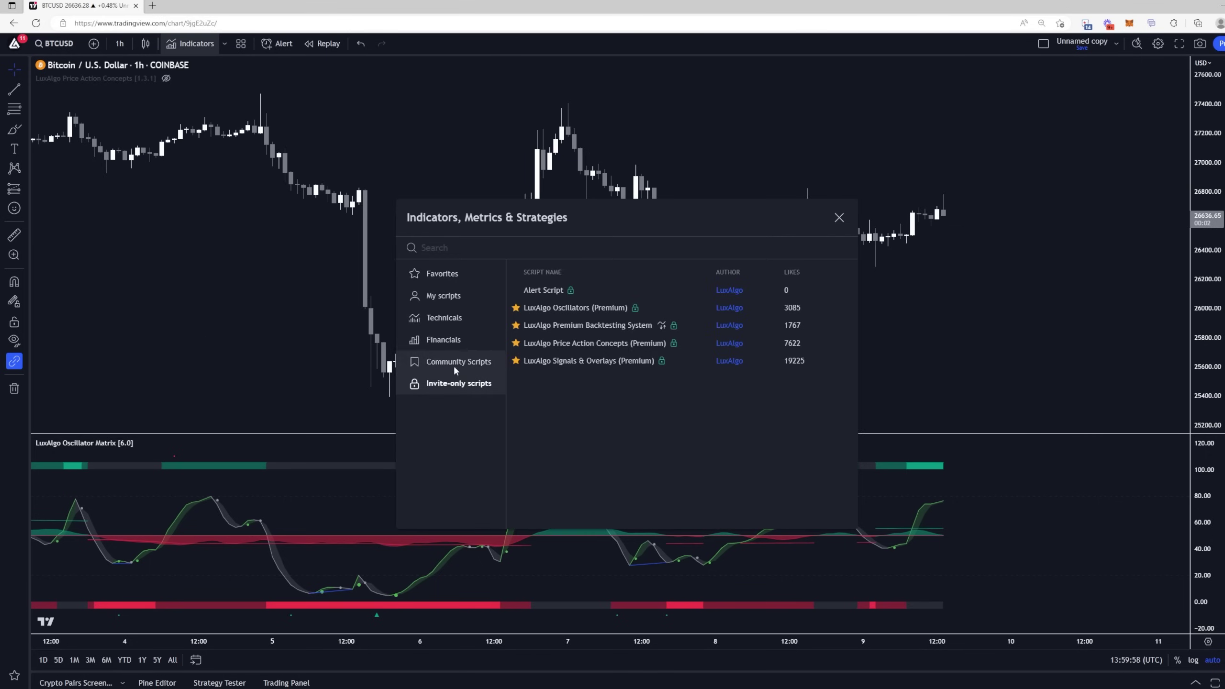
click(562, 361)
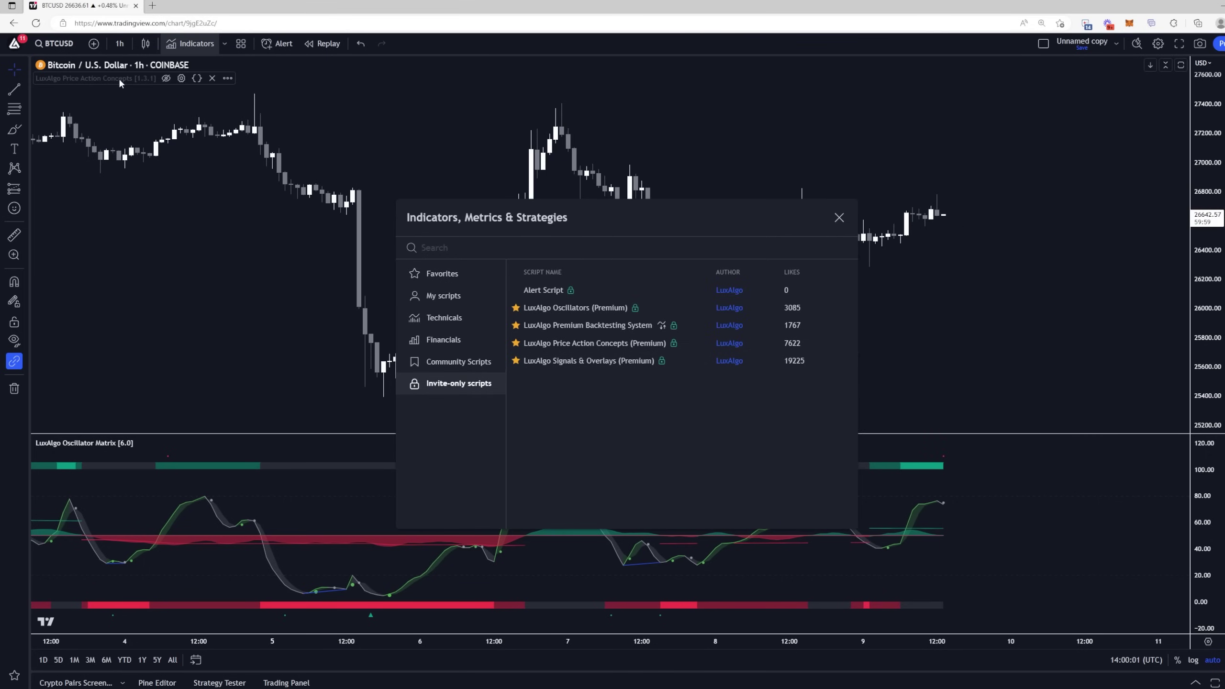
click(118, 90)
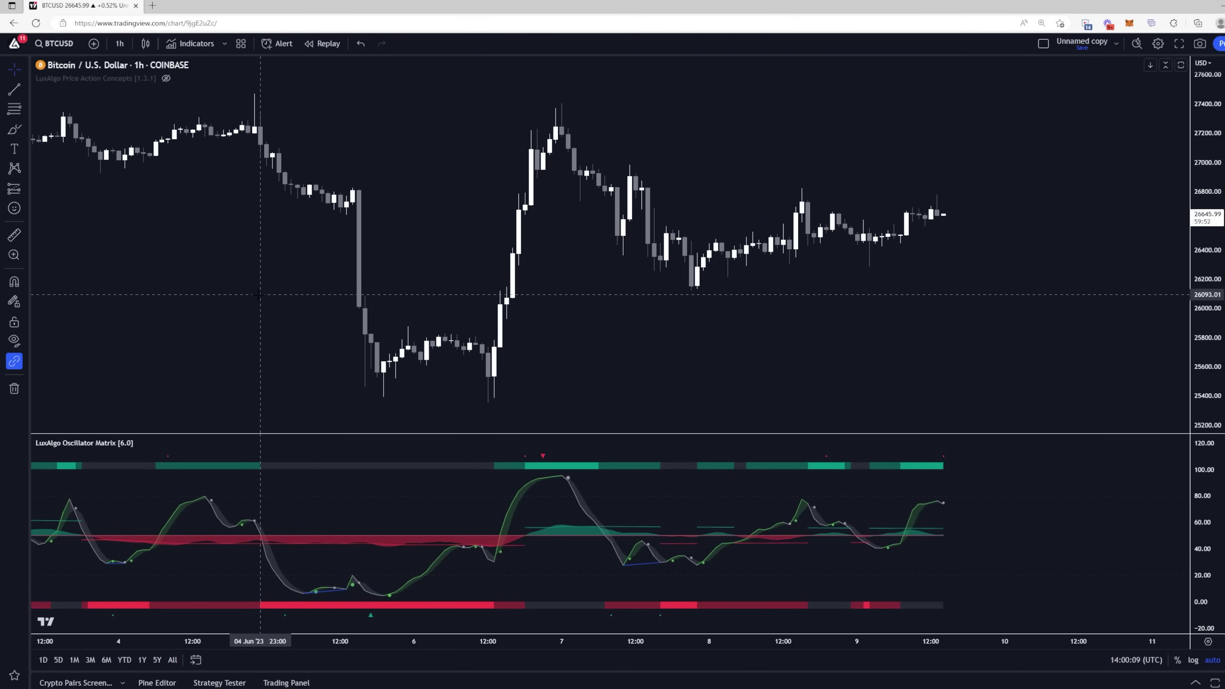
Enlarge the Oscillator Matrix pane to nearly half the chart and stretch its vertical scale
click(156, 444)
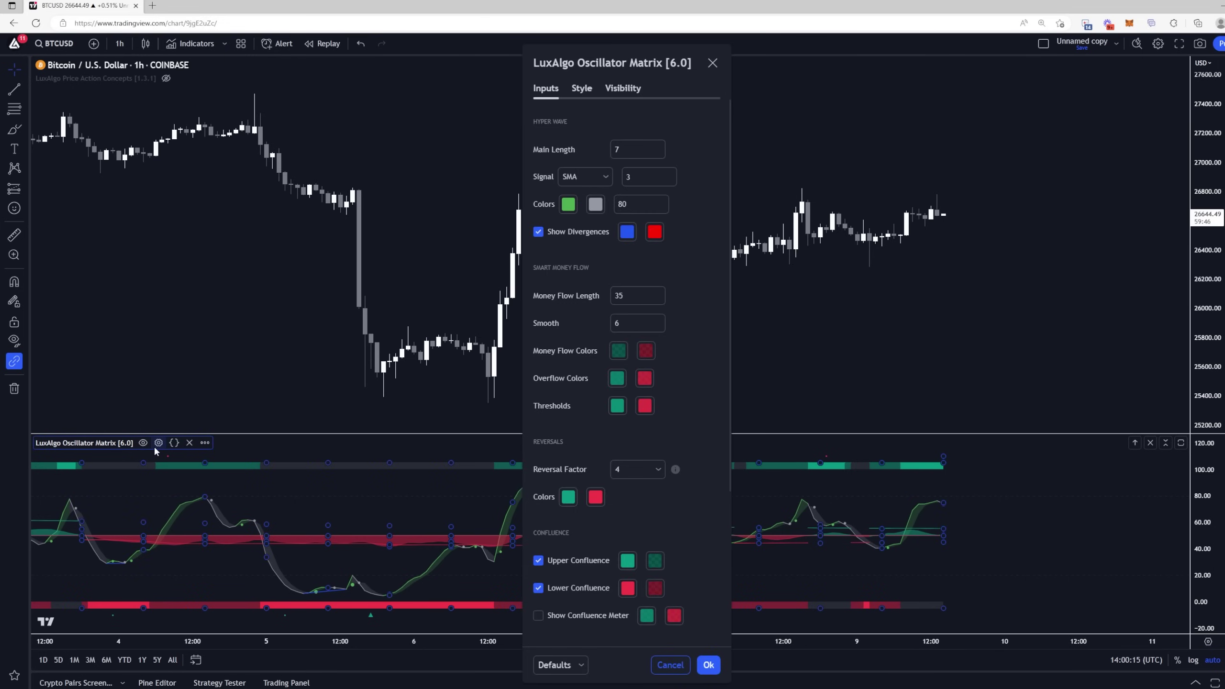
click(862, 288)
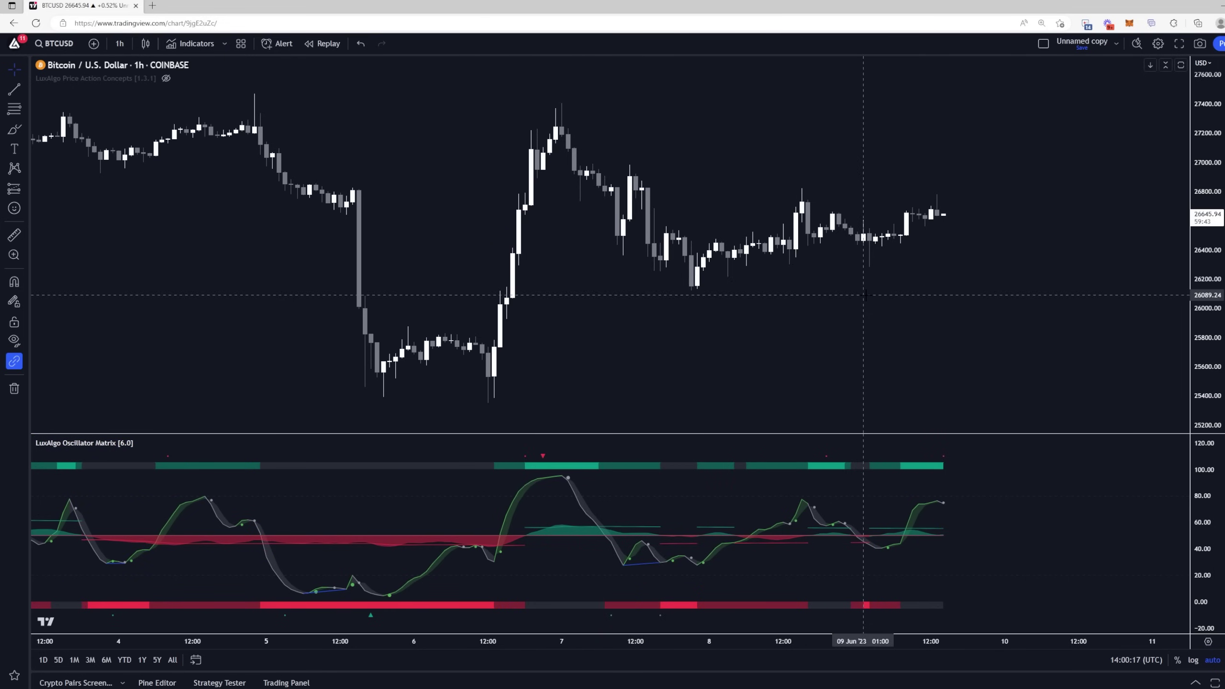
drag(702, 433, 733, 315)
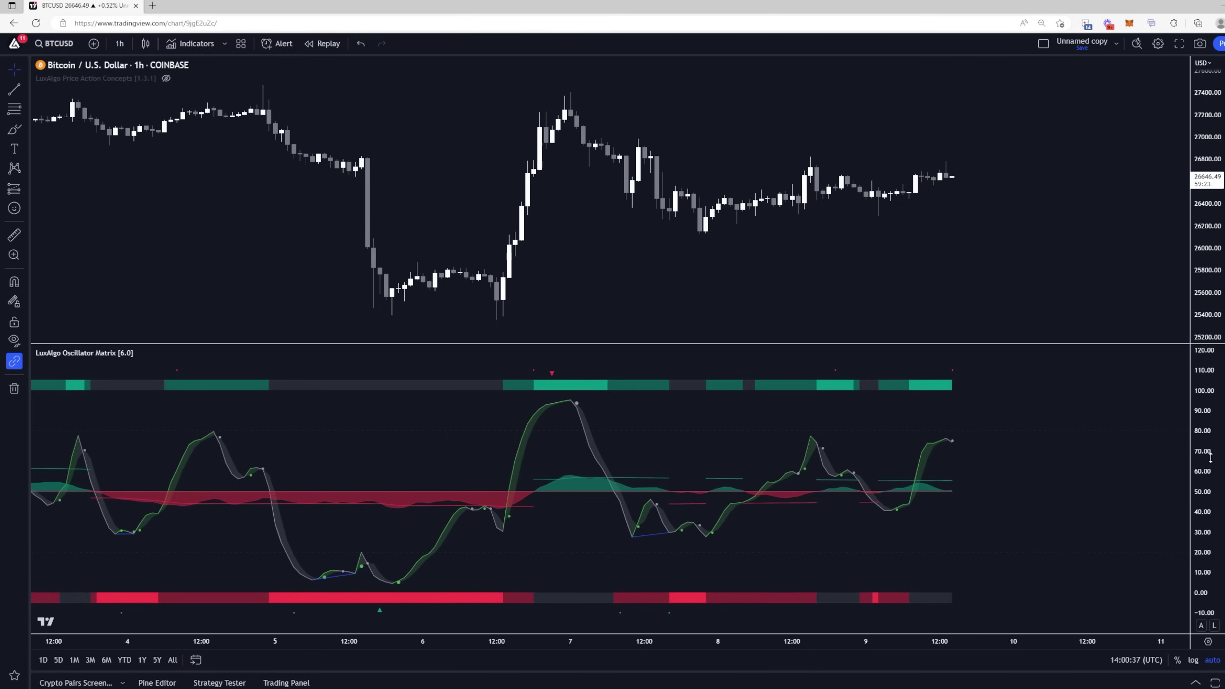
drag(1210, 466, 1210, 455)
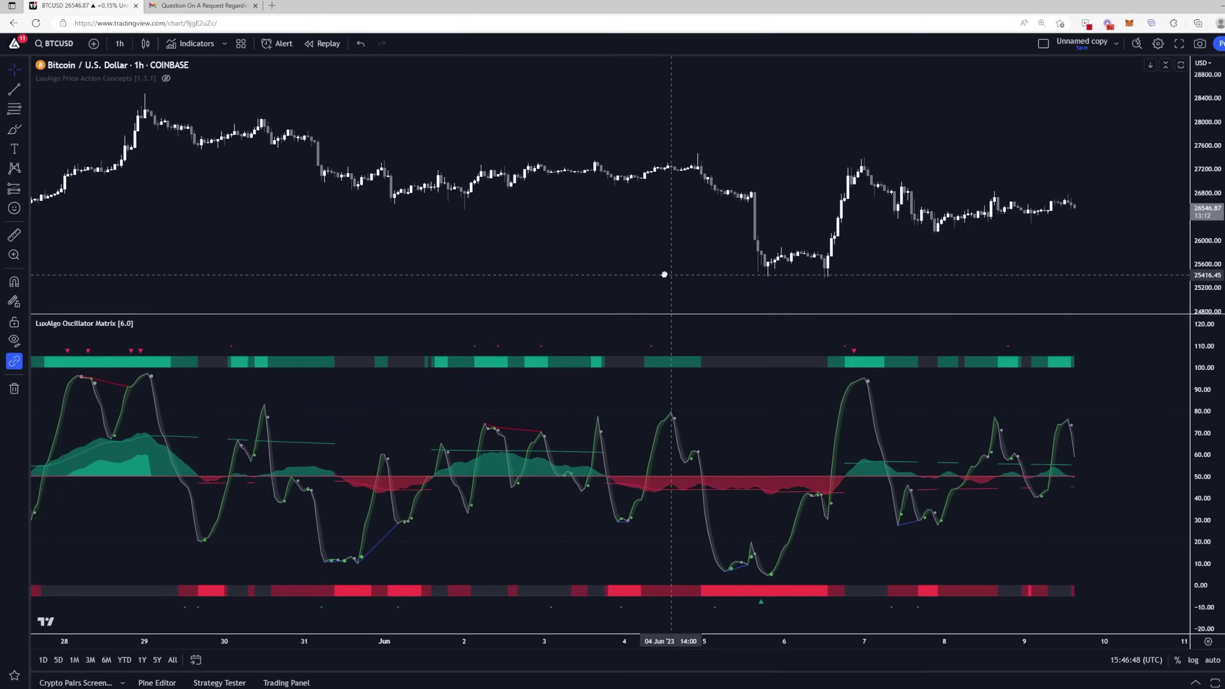
Pan the chart to bring 11–12 June into view
scroll(612, 246, left, 3)
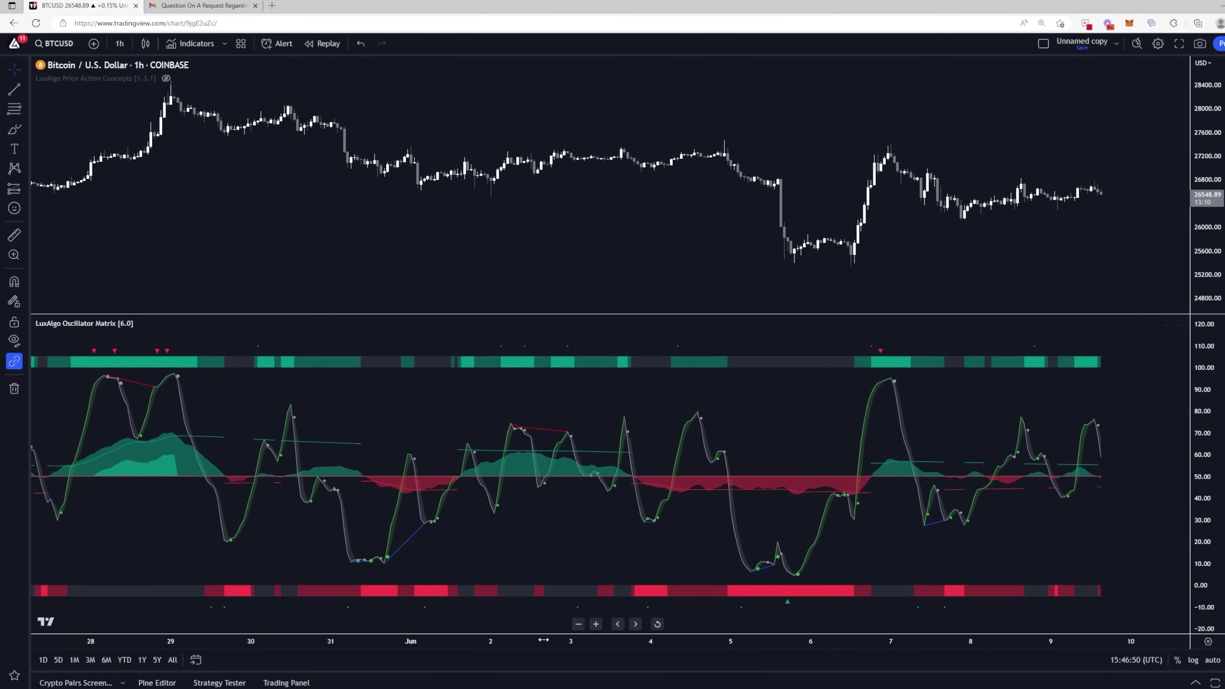
scroll(784, 624, down, 5)
drag(796, 216, 718, 211)
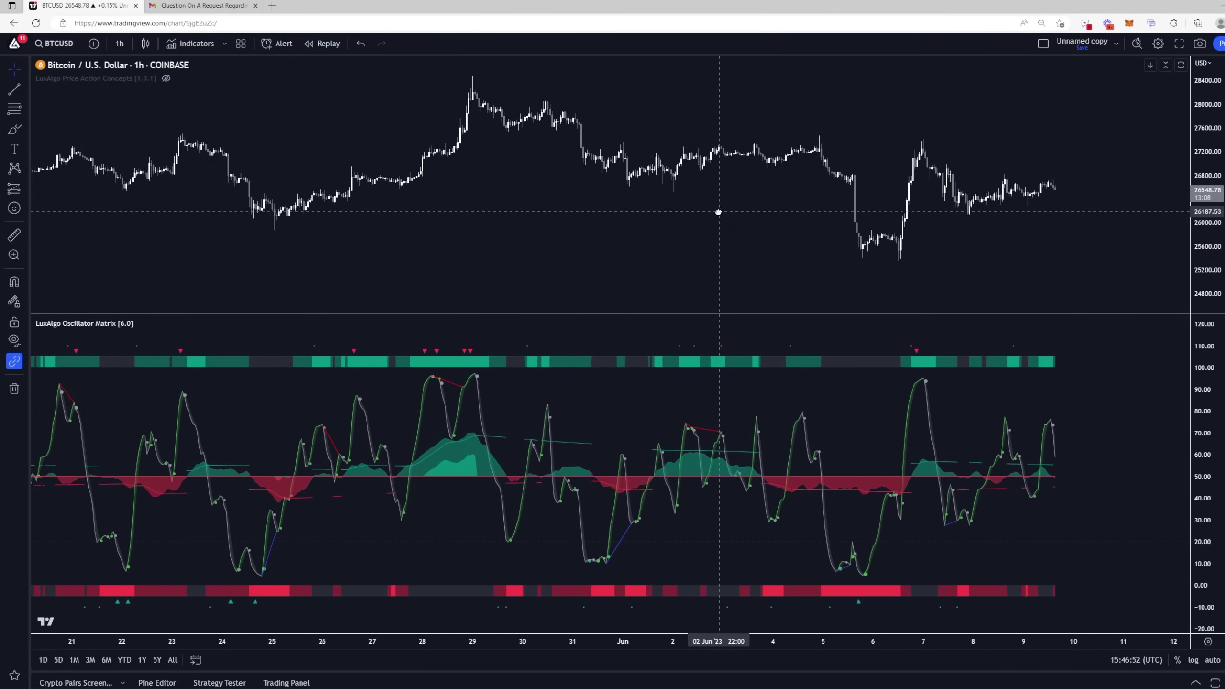
In Oscillator Matrix Style settings, hide the Hyper Wave line and the four turning point plots
double_click(469, 352)
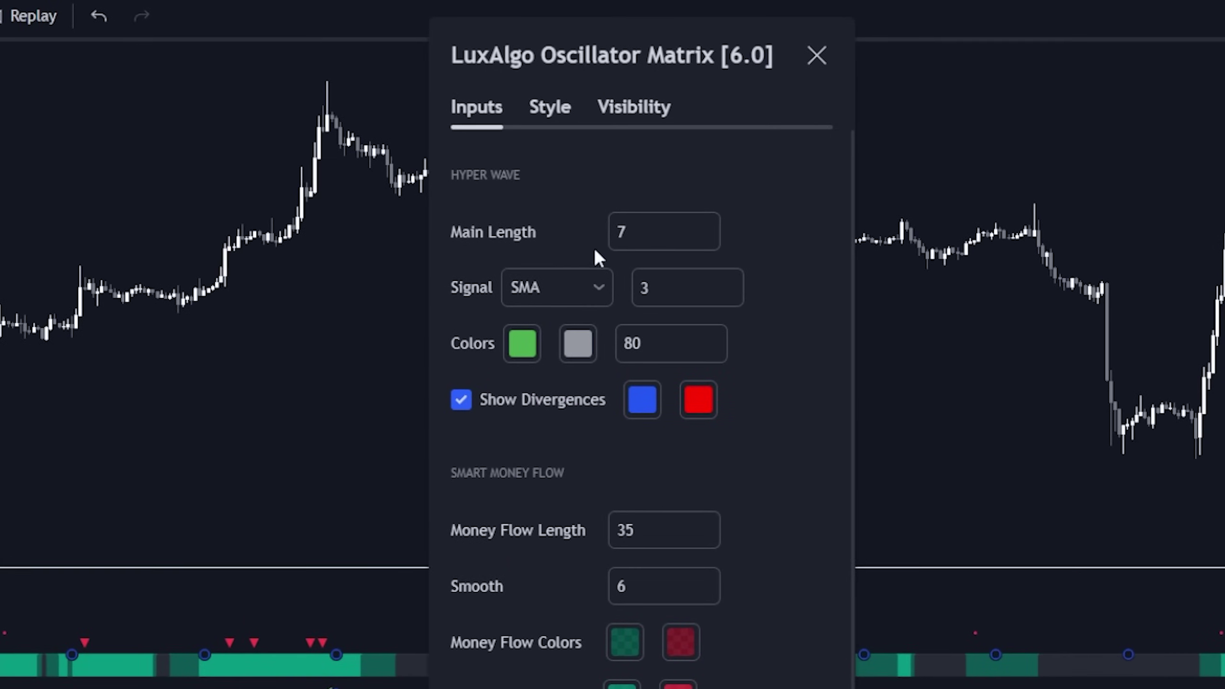
click(569, 109)
click(515, 186)
click(514, 232)
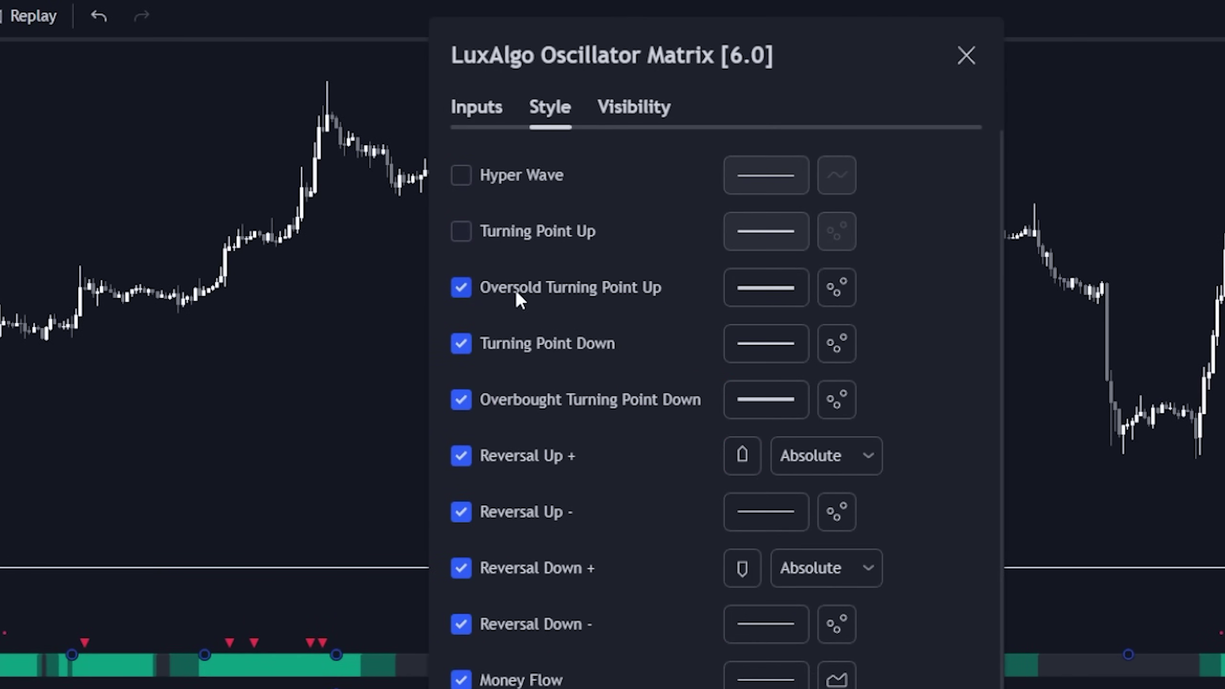
click(515, 289)
click(514, 343)
click(516, 402)
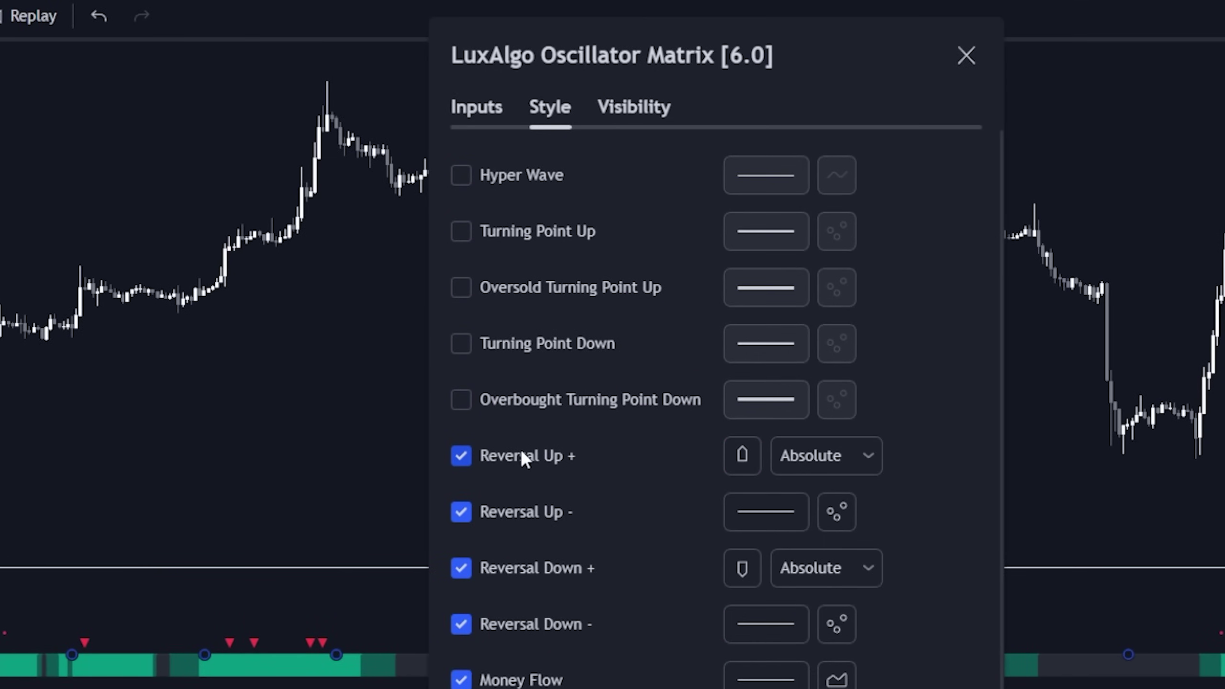
click(519, 456)
click(524, 443)
Set the Hyper Wave transparency to 100, hide the divergence lines, and apply with Ok
click(463, 112)
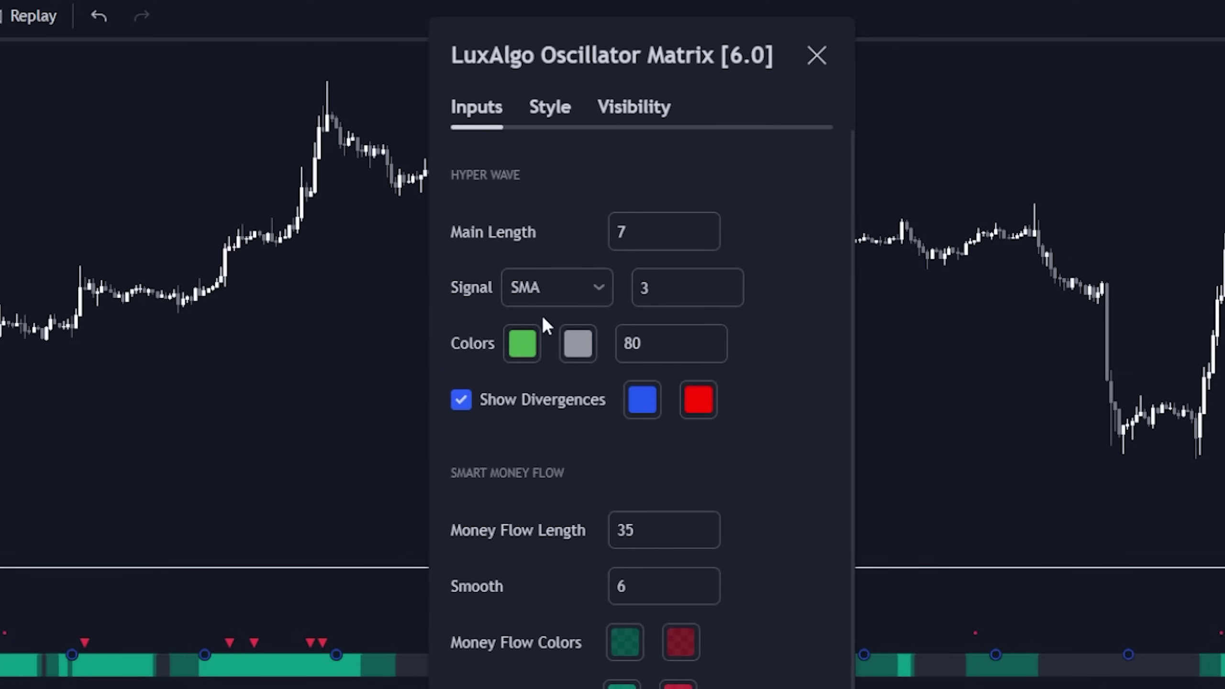
click(620, 345)
text(100)
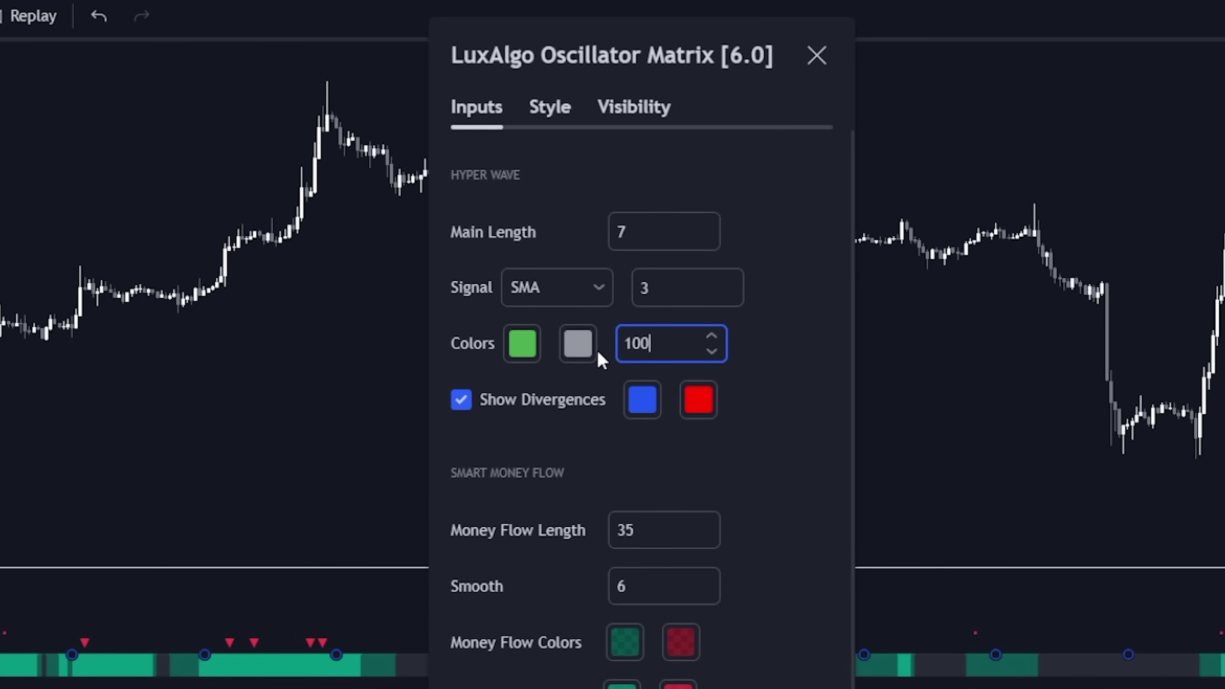
click(774, 335)
click(530, 121)
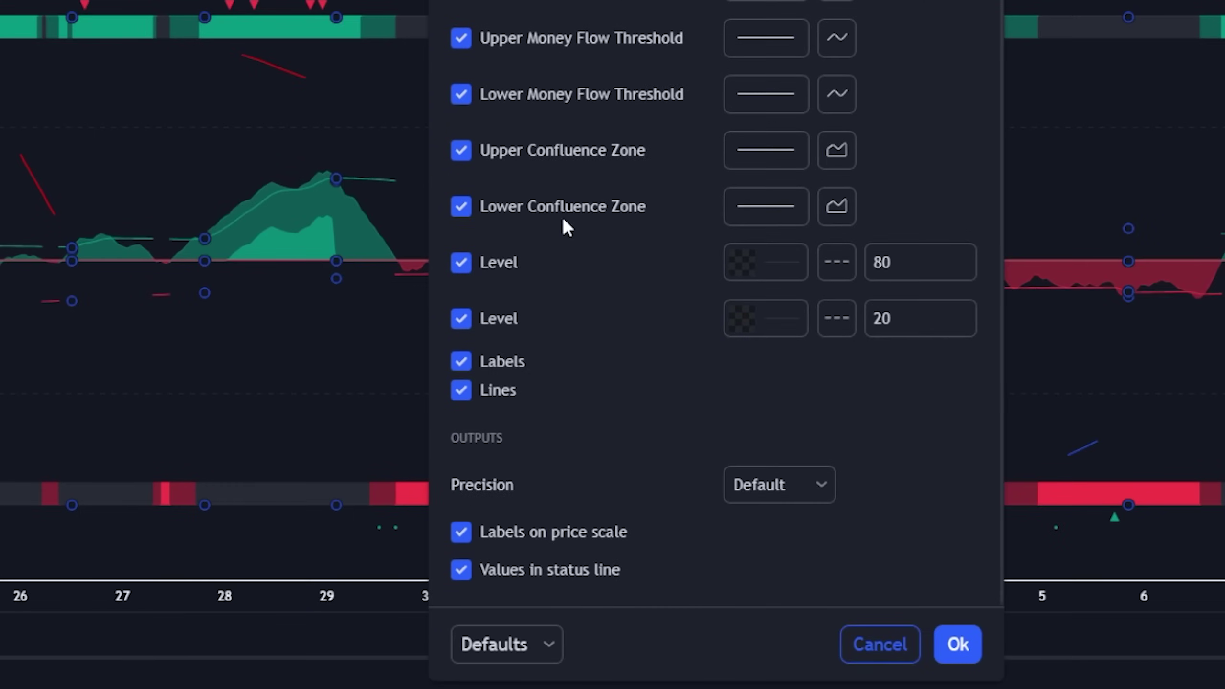
click(466, 390)
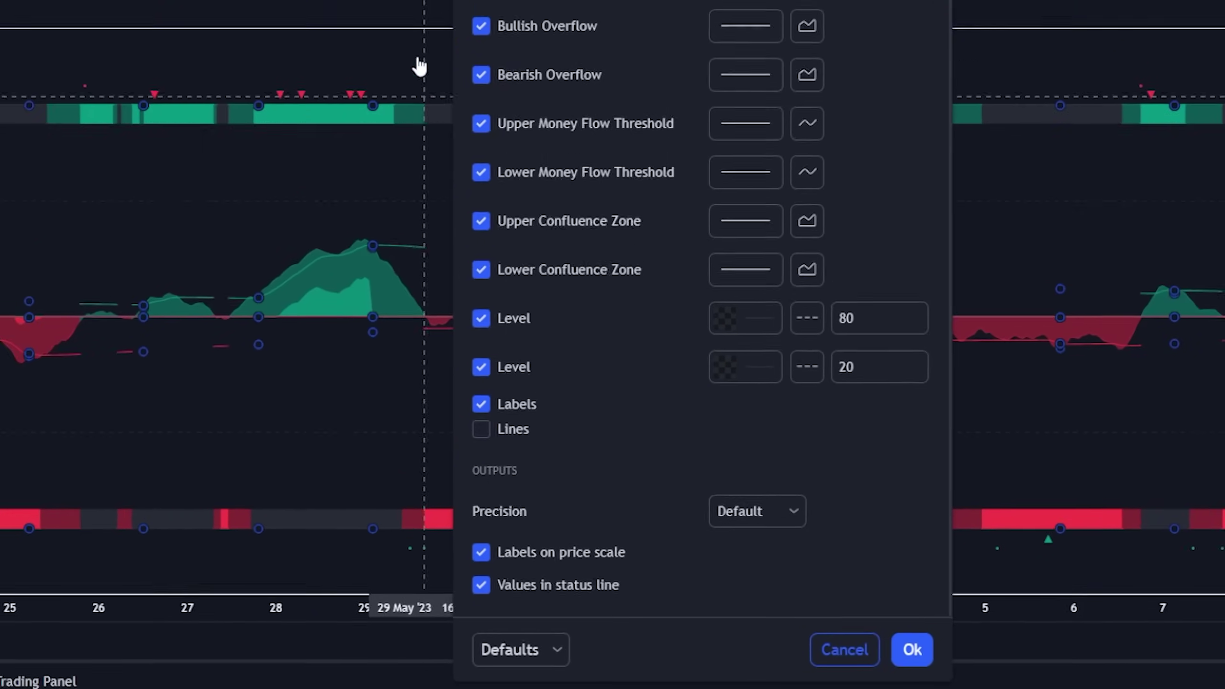
click(459, 202)
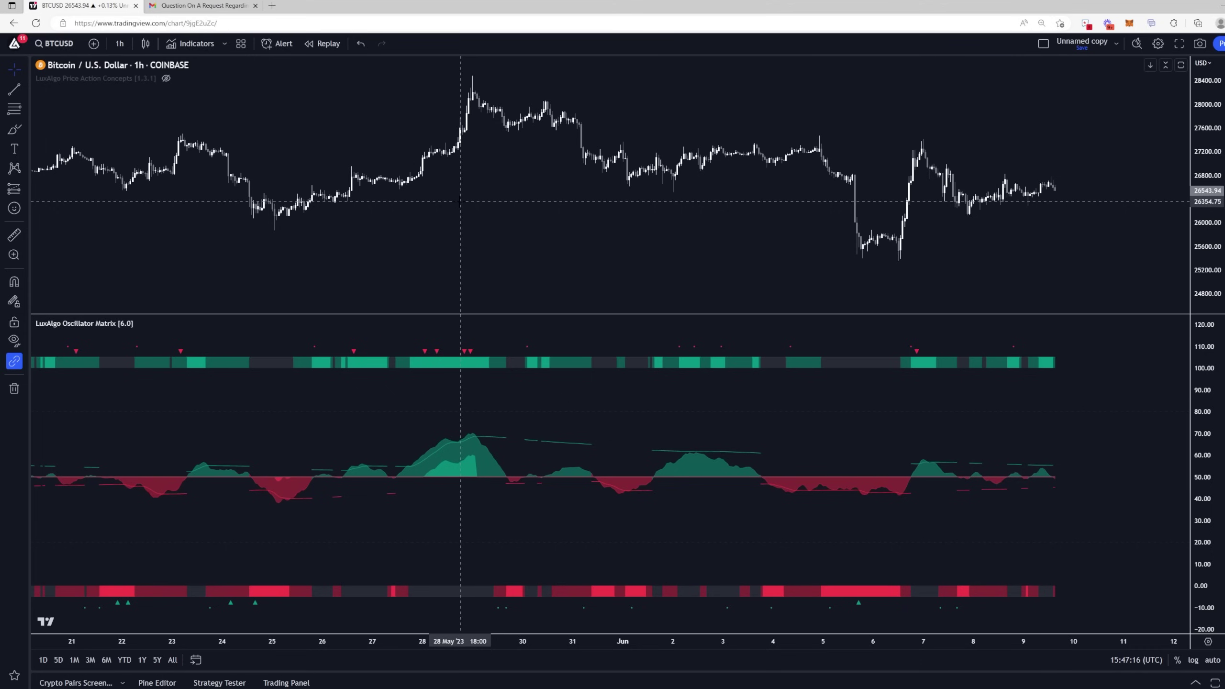
click(477, 437)
double_click(477, 438)
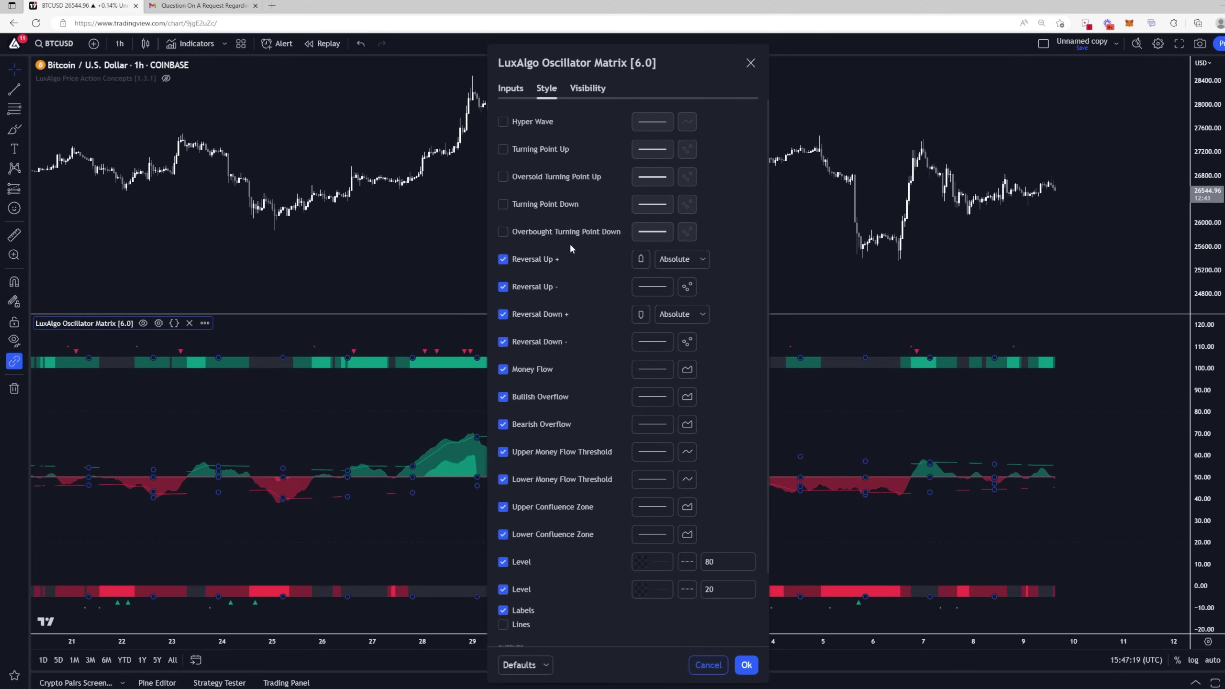
click(509, 90)
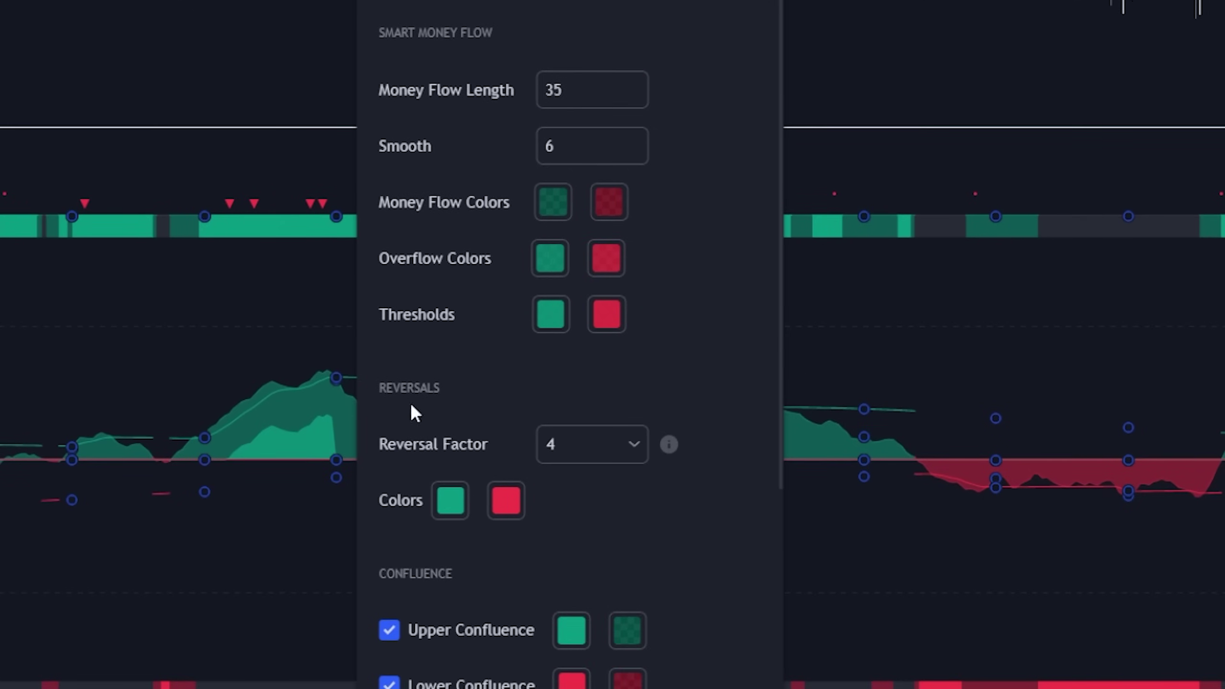
scroll(423, 484, down, 5)
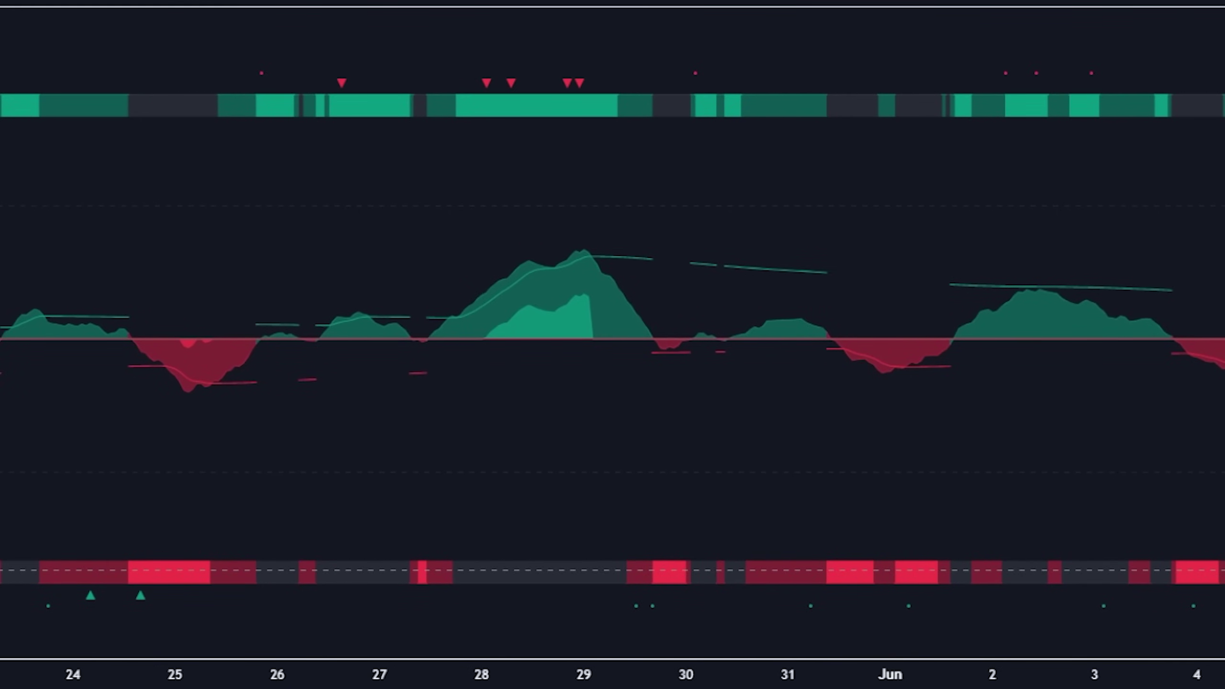
double_click(1220, 365)
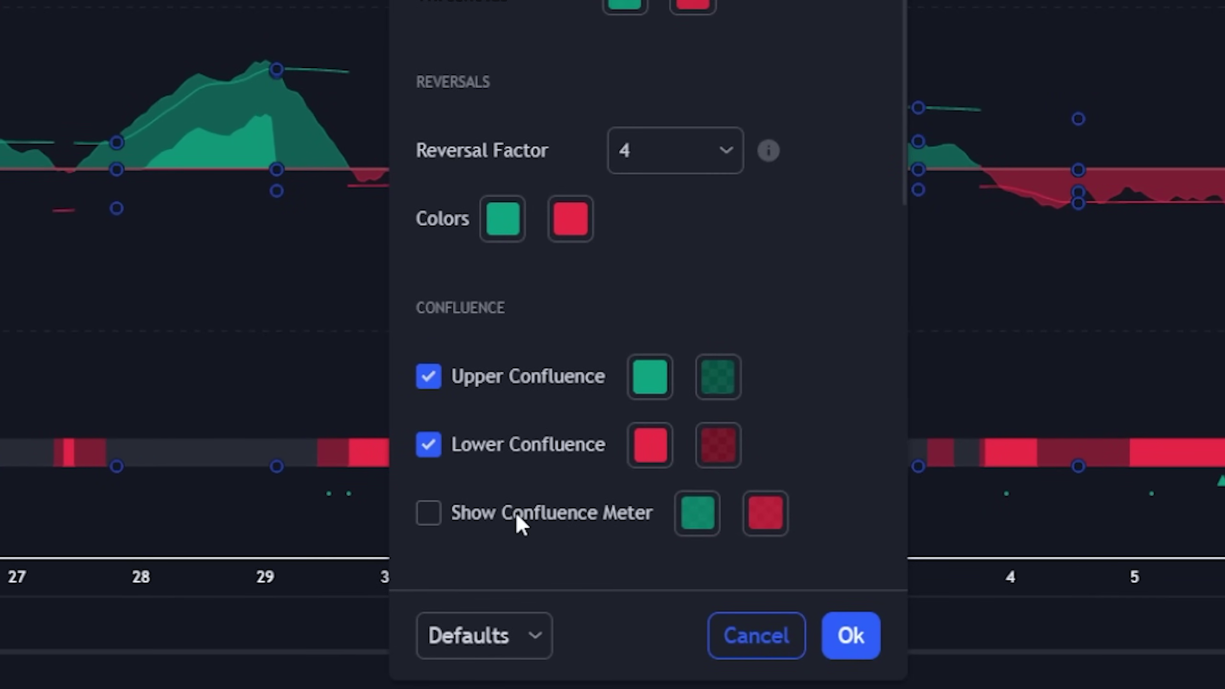
click(515, 511)
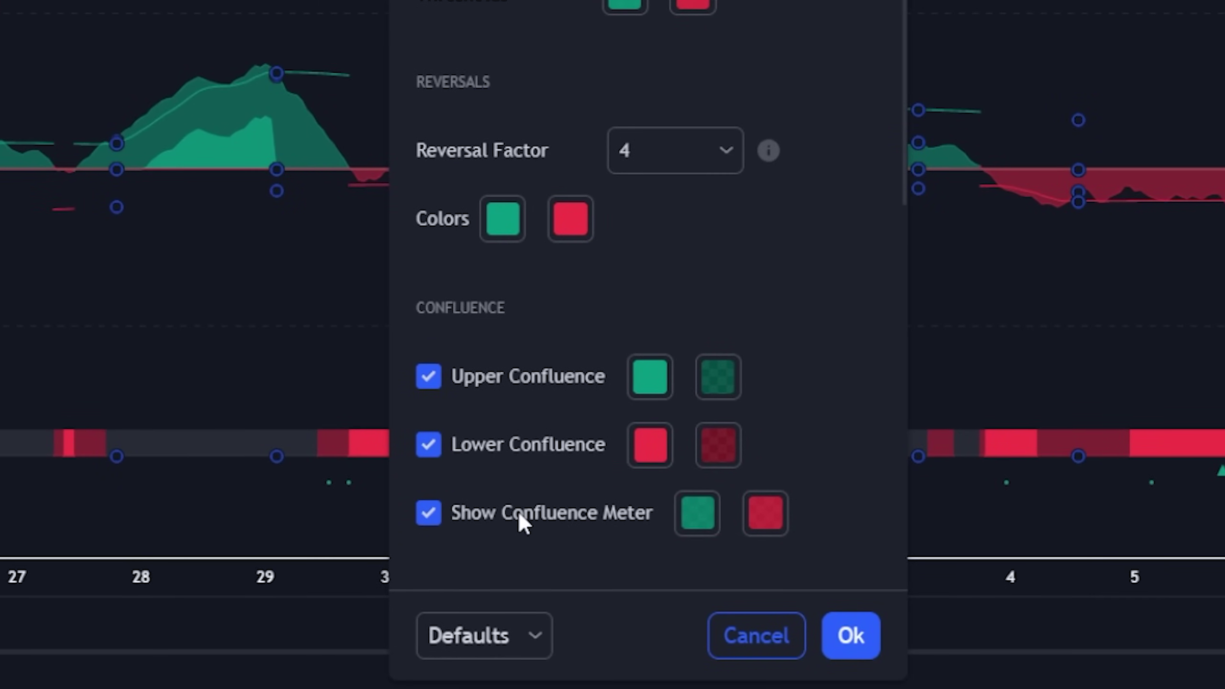
click(517, 510)
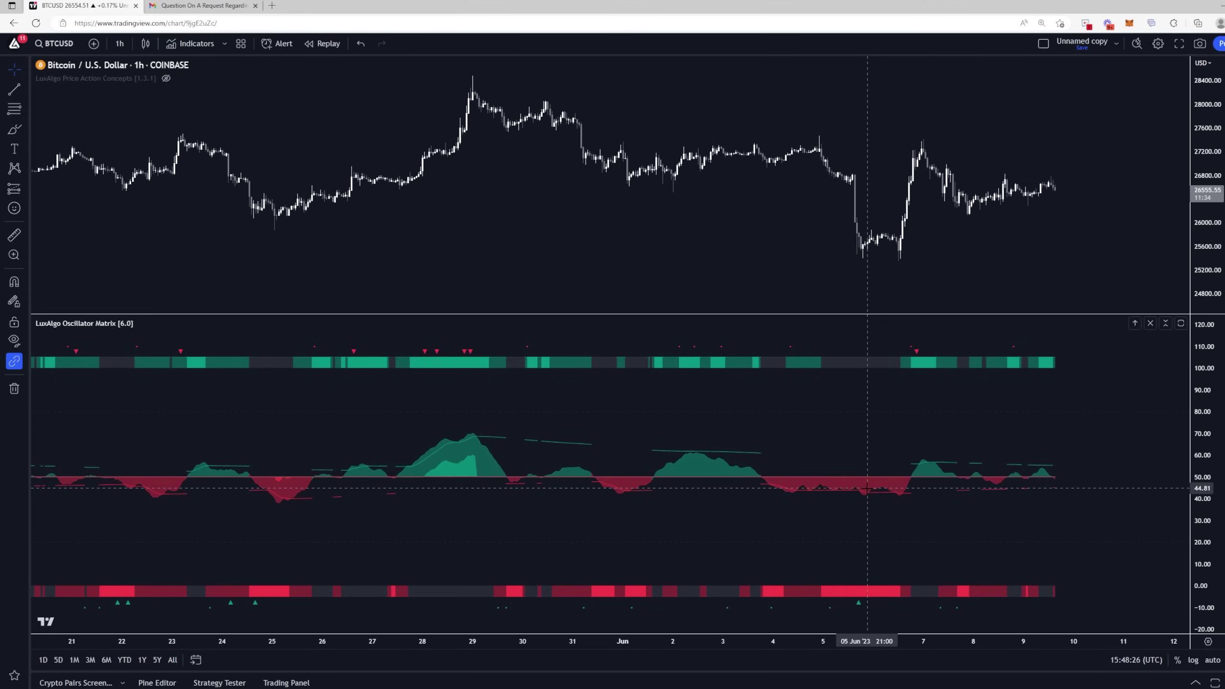
Drag the oscillator price scale upward so the money flow areas fill the pane
drag(1202, 533, 1201, 389)
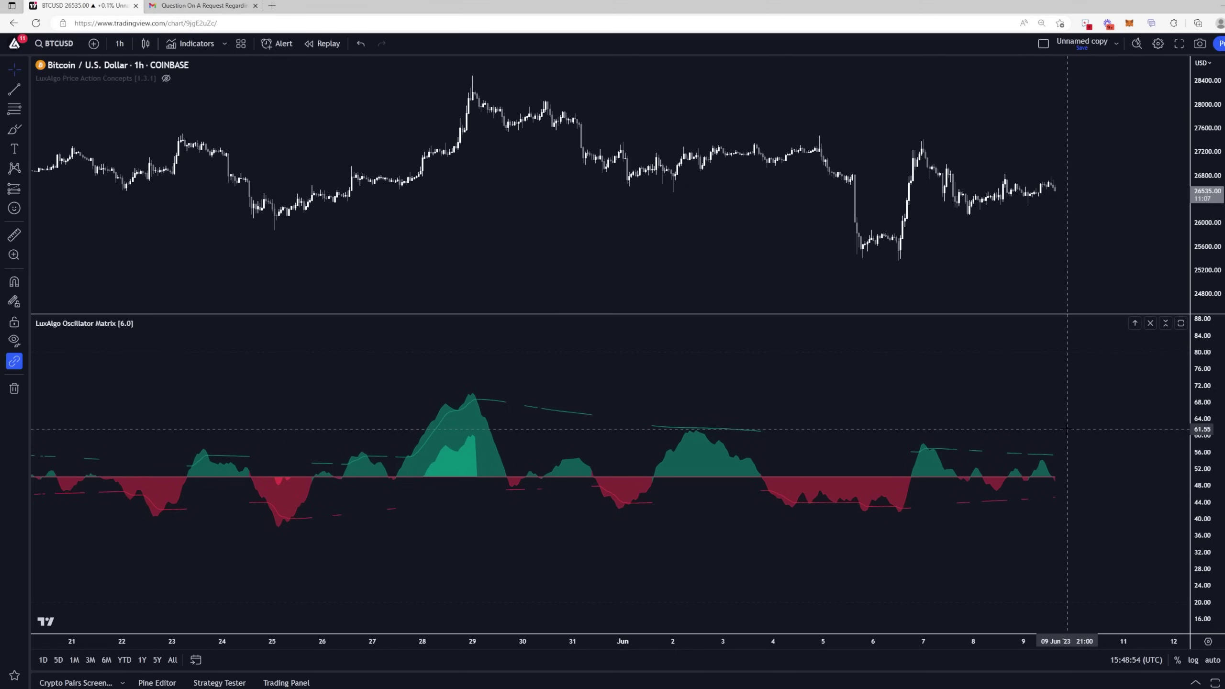
Check the Oscillator Matrix settings without changes, then pan and zoom in on about 1–10 June
click(743, 464)
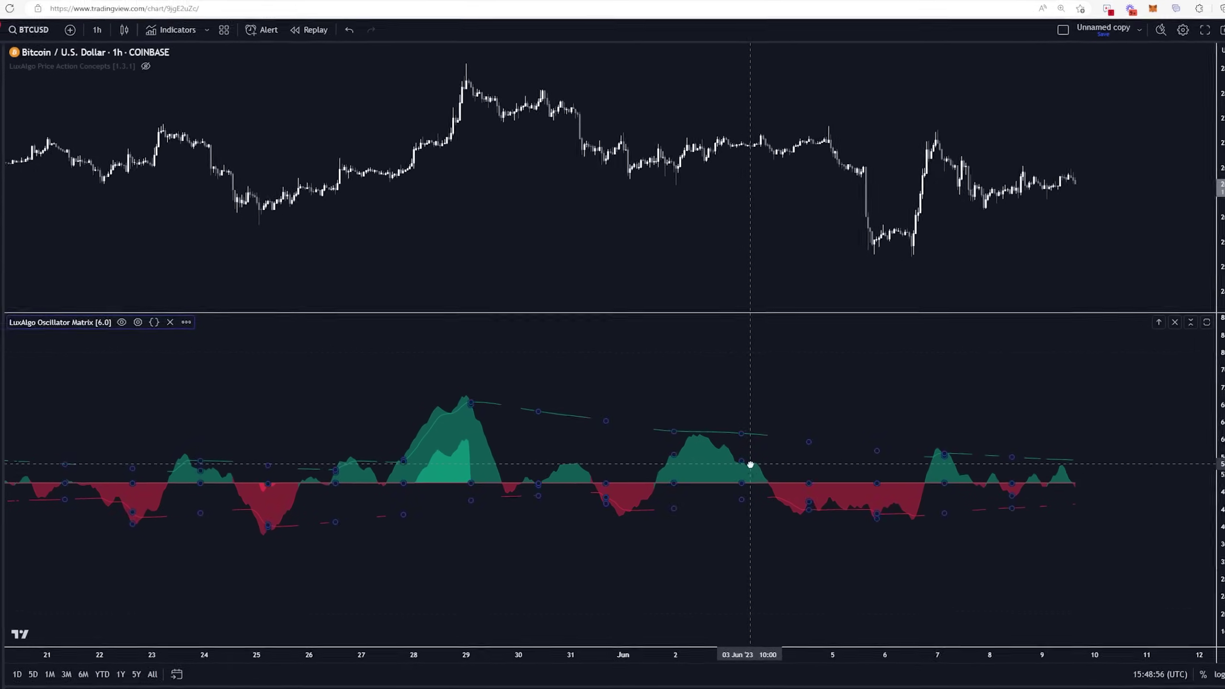
double_click(749, 464)
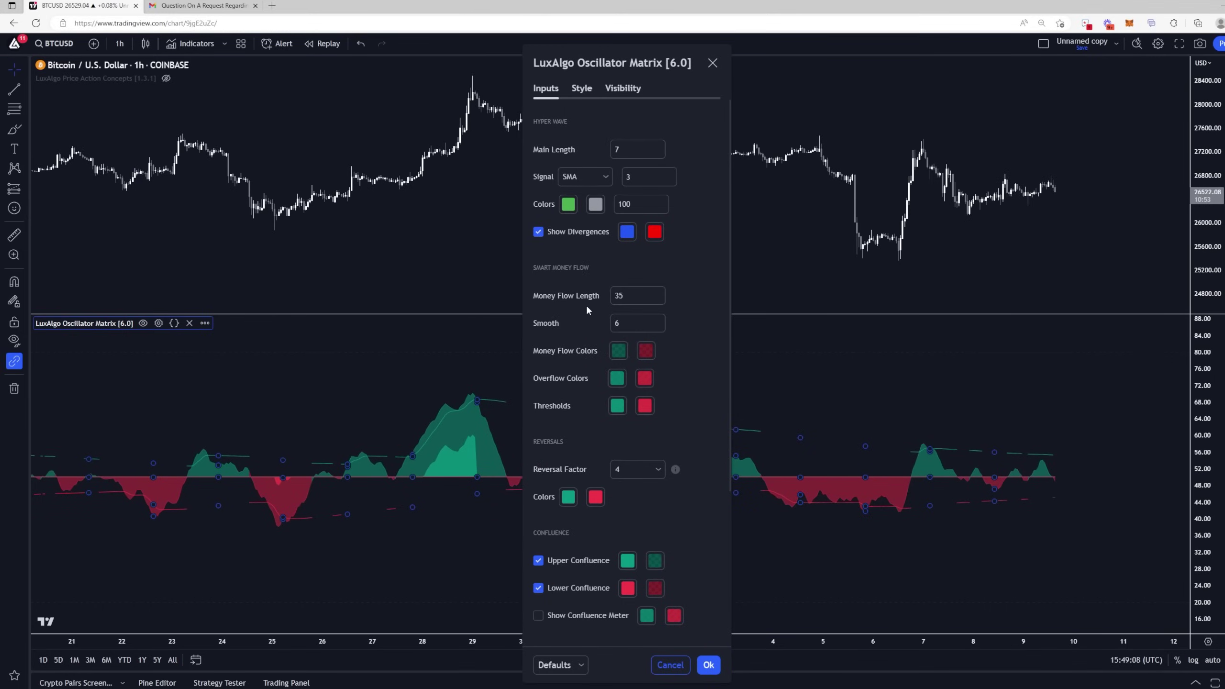
click(988, 245)
drag(1043, 242, 1000, 245)
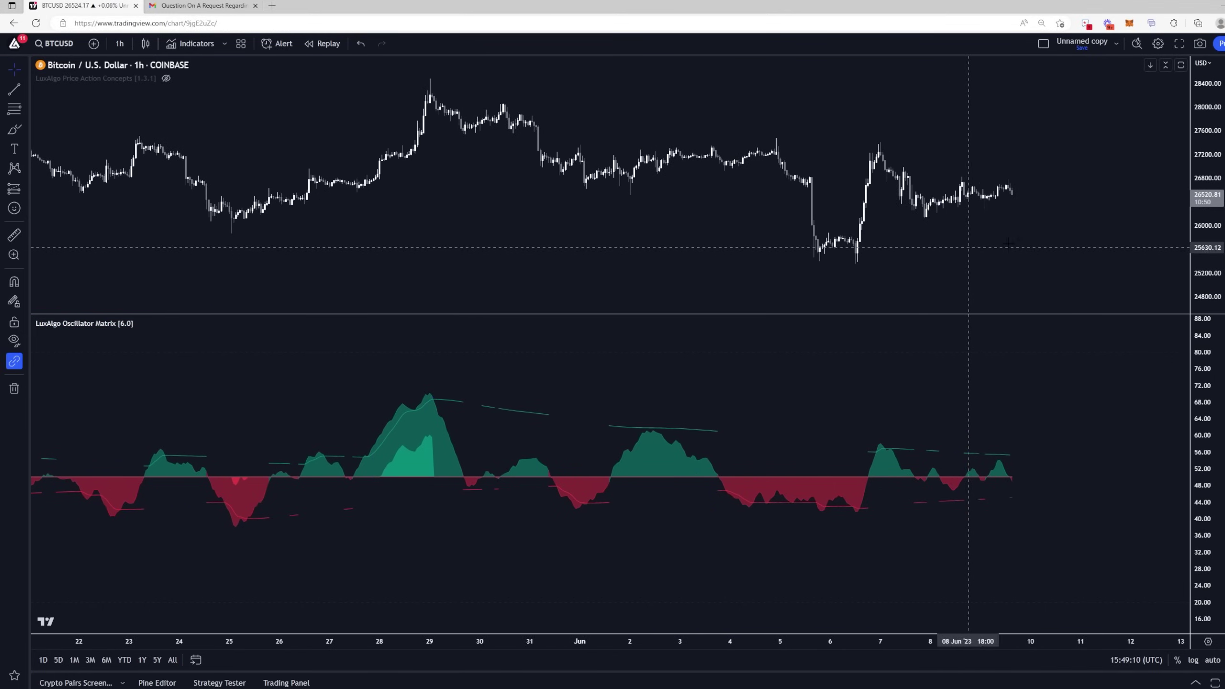
drag(1208, 265, 1207, 260)
scroll(1134, 241, up, 5)
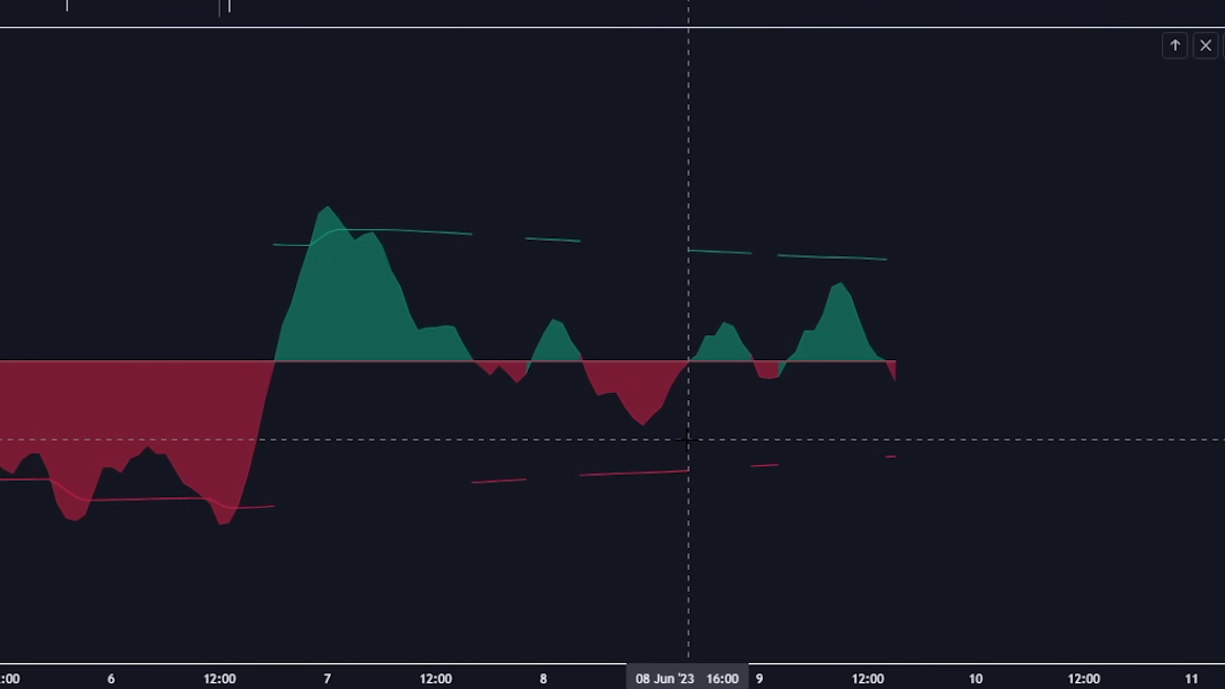
Brush freehand arrows and waves over the red dip and sideways candles, circle the price drop, then pan back
mouse_move(759, 315)
mouse_down()
mouse_move(692, 312)
mouse_move(689, 251)
mouse_move(709, 274)
mouse_move(691, 325)
mouse_move(701, 304)
mouse_up()
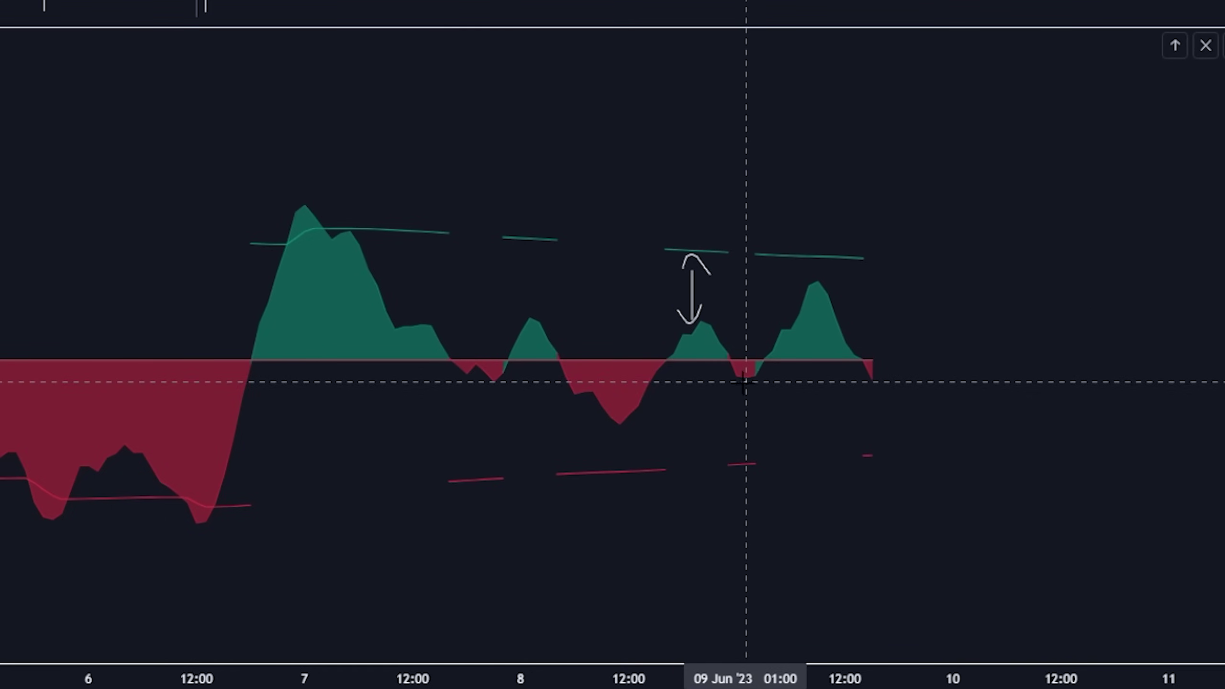
mouse_move(746, 385)
mouse_down()
mouse_move(746, 445)
mouse_move(762, 424)
mouse_up()
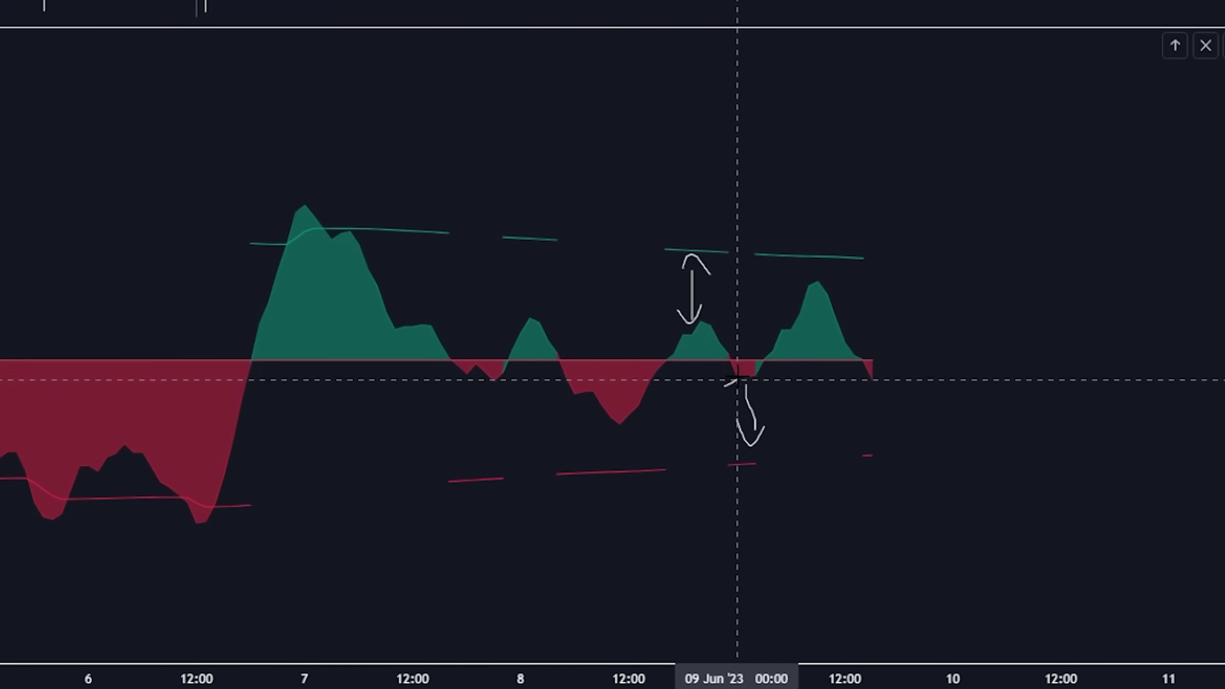
drag(725, 386, 764, 388)
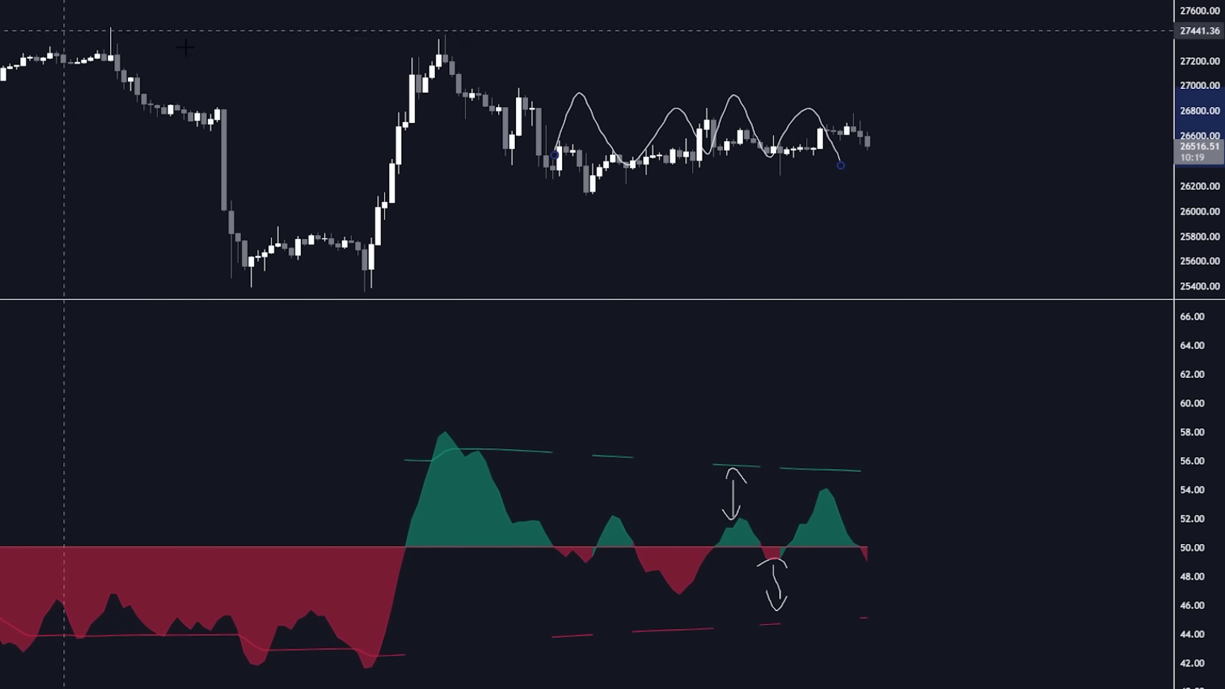
drag(311, 47, 299, 47)
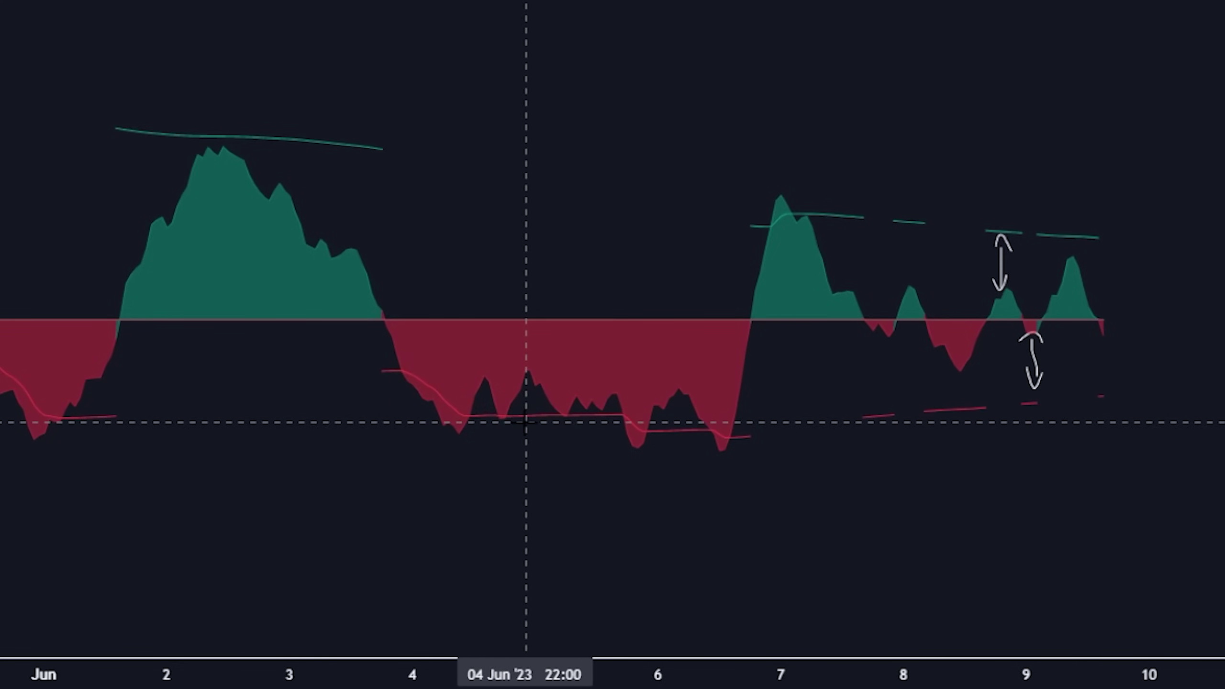
mouse_move(474, 416)
mouse_down()
mouse_move(497, 370)
mouse_move(509, 410)
mouse_move(530, 370)
mouse_move(563, 413)
mouse_move(586, 390)
mouse_move(607, 407)
mouse_up()
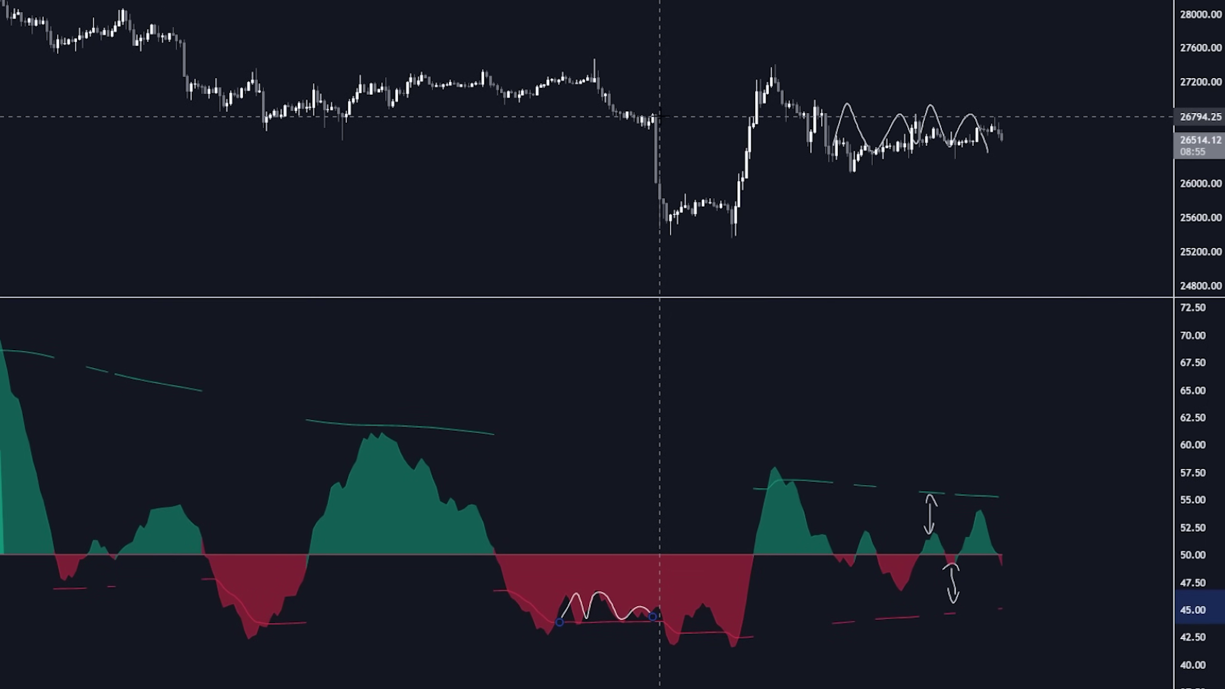
mouse_move(656, 115)
mouse_down()
mouse_move(635, 127)
mouse_move(684, 232)
mouse_move(671, 150)
mouse_move(650, 115)
mouse_up()
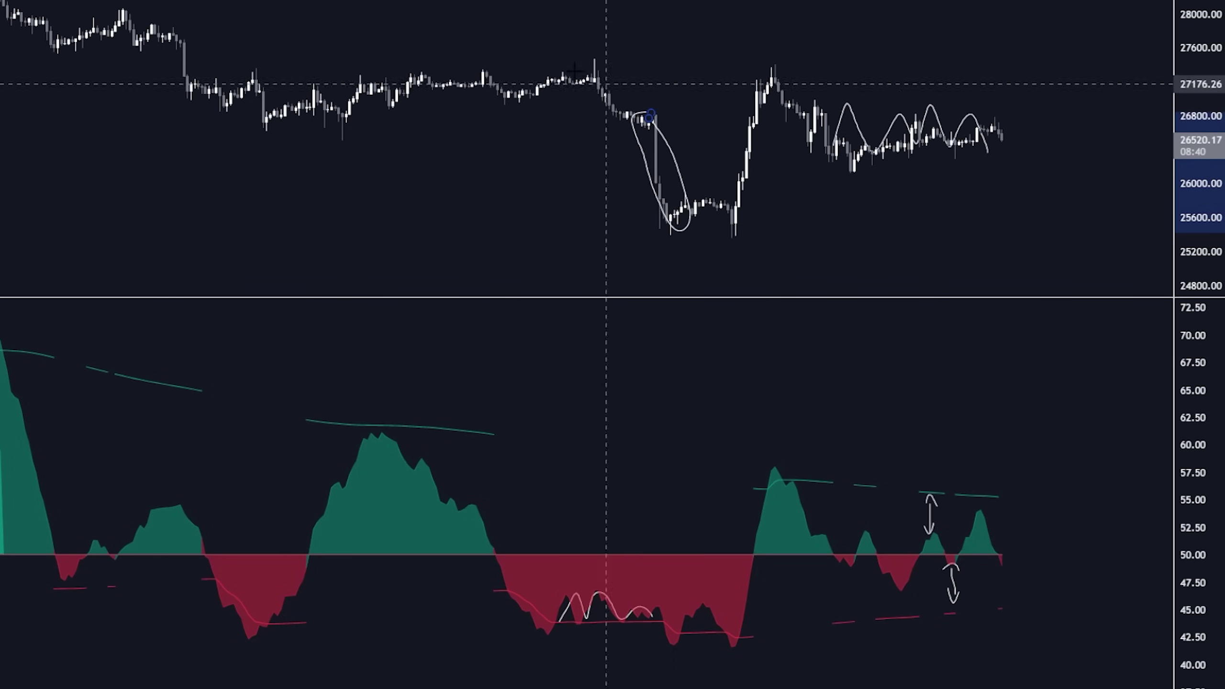
drag(109, 136, 603, 188)
right_click(603, 188)
Remove all drawings, then zoom in and pan to show the earlier rally
click(666, 572)
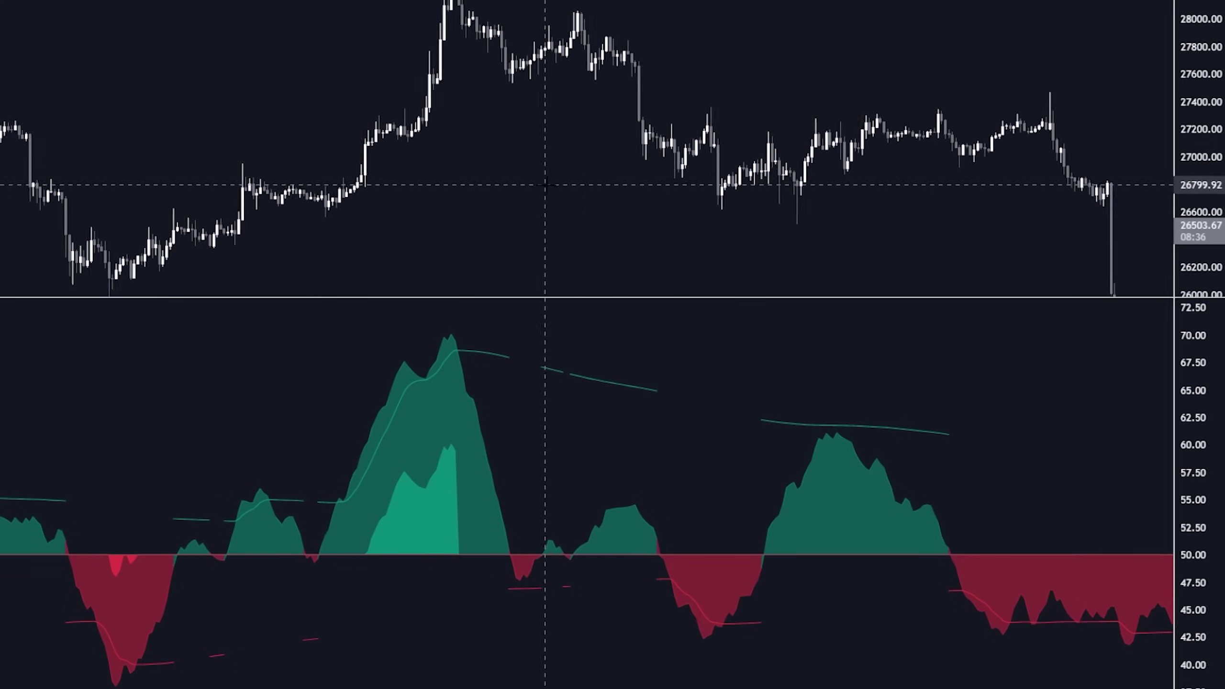
scroll(902, 676, up, 7)
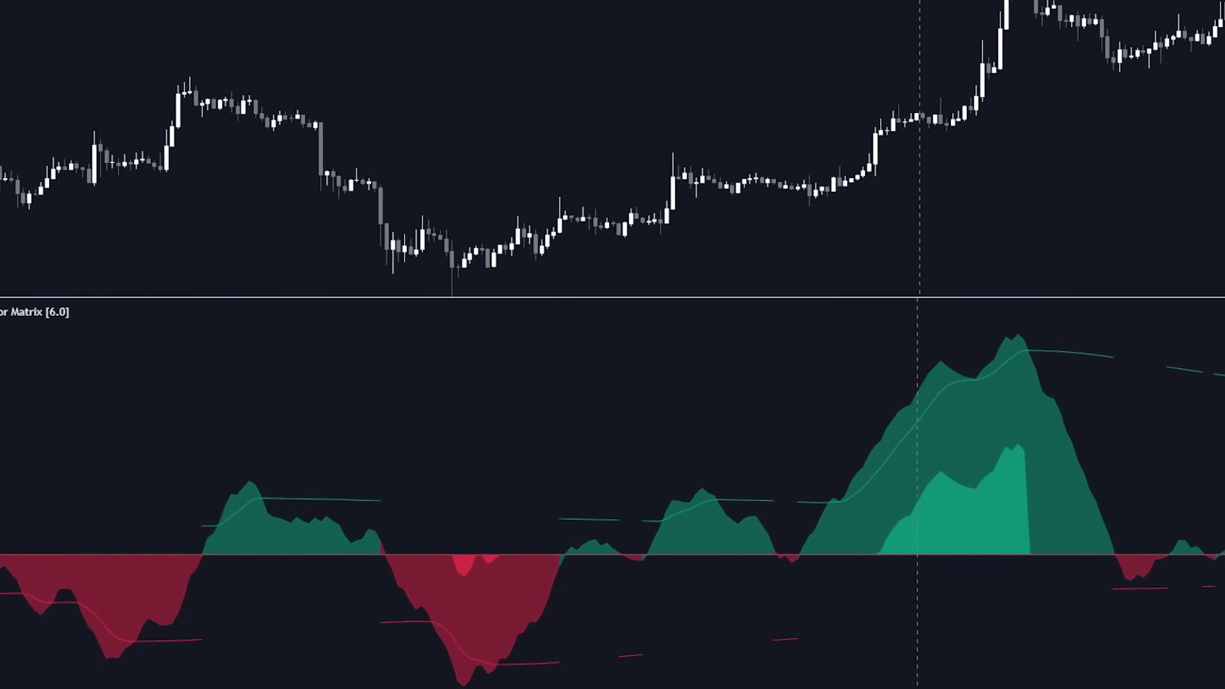
drag(909, 676, 939, 680)
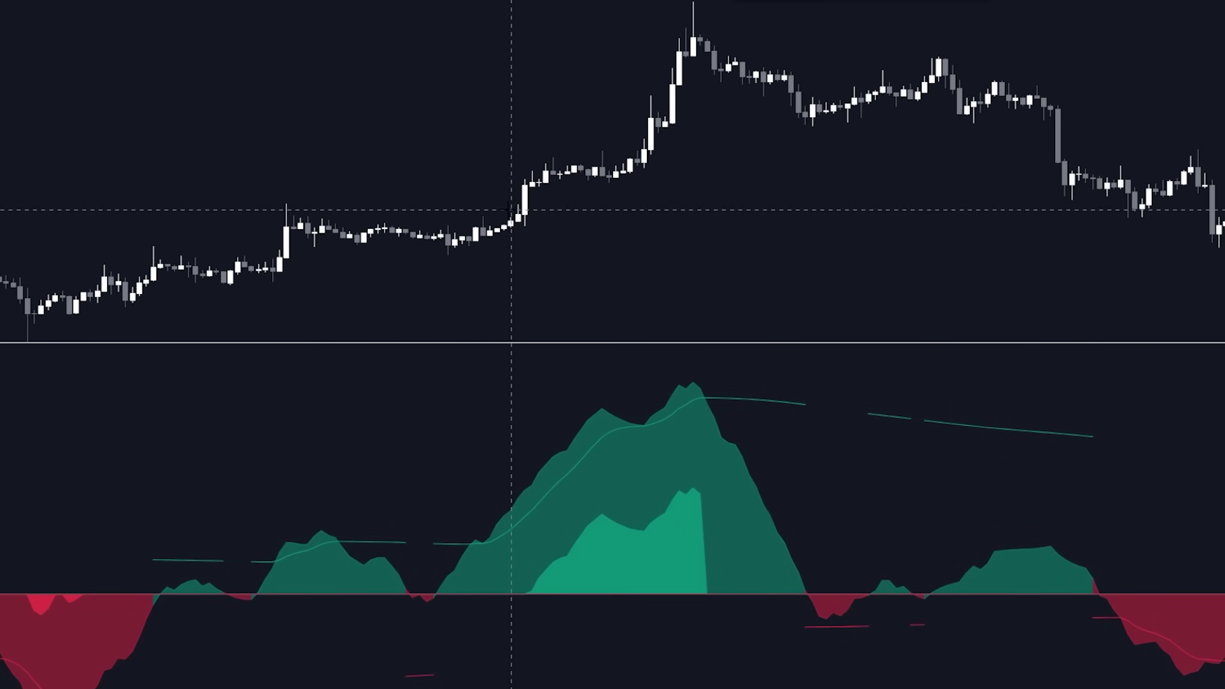
Brush a circle at the pre-breakout candles, a curve along the rally, and a circle at the peak
mouse_move(506, 208)
mouse_down()
mouse_move(480, 231)
mouse_move(501, 239)
mouse_move(525, 218)
mouse_move(496, 210)
mouse_up()
mouse_move(535, 221)
mouse_down()
mouse_move(621, 159)
mouse_move(701, 6)
mouse_move(707, 59)
mouse_up()
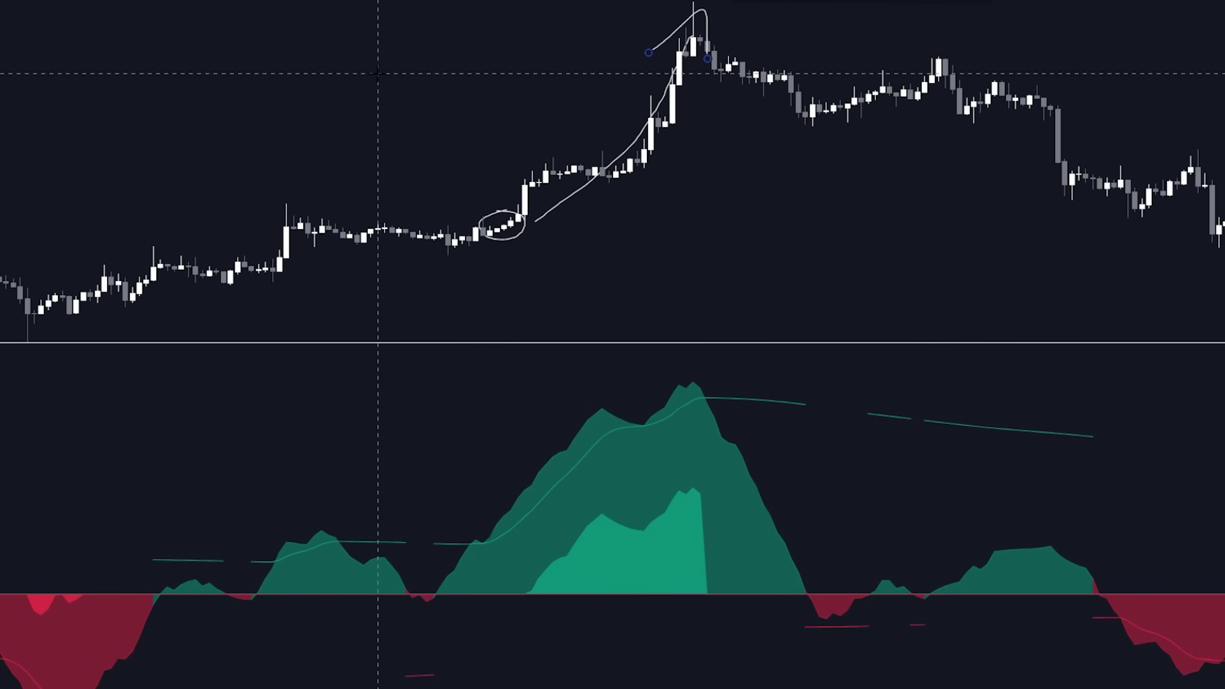
drag(372, 76, 333, 77)
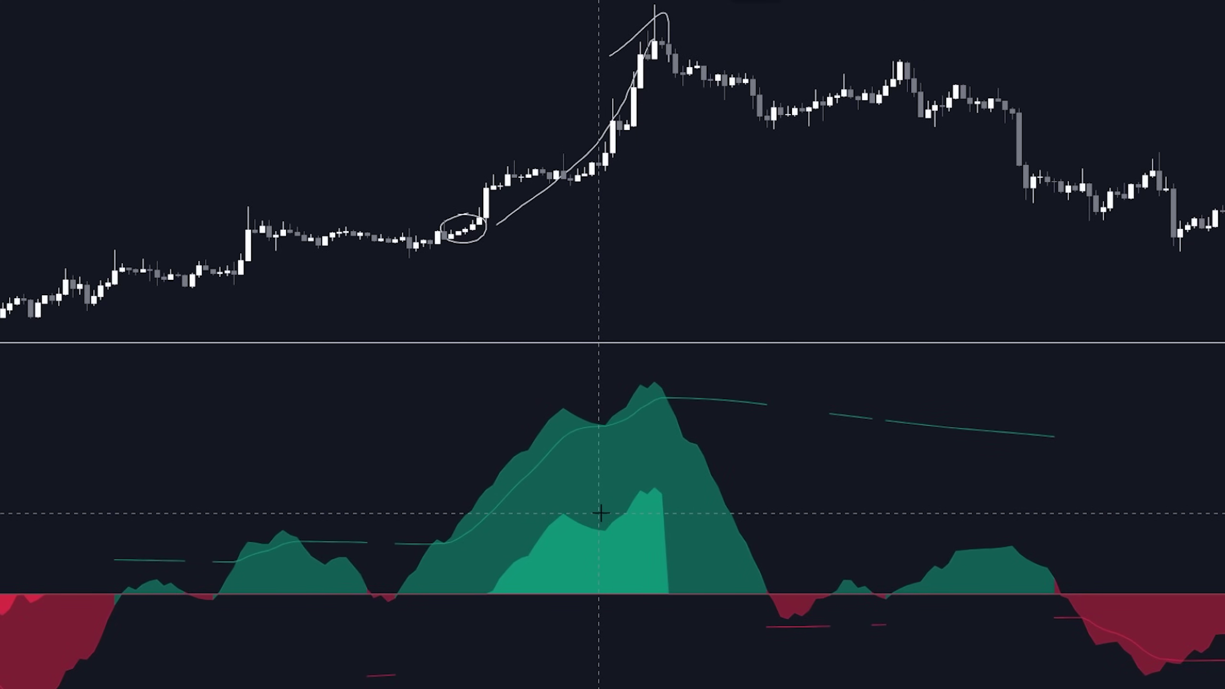
mouse_move(1224, 425)
mouse_down()
mouse_move(1224, 614)
mouse_move(1224, 449)
mouse_up()
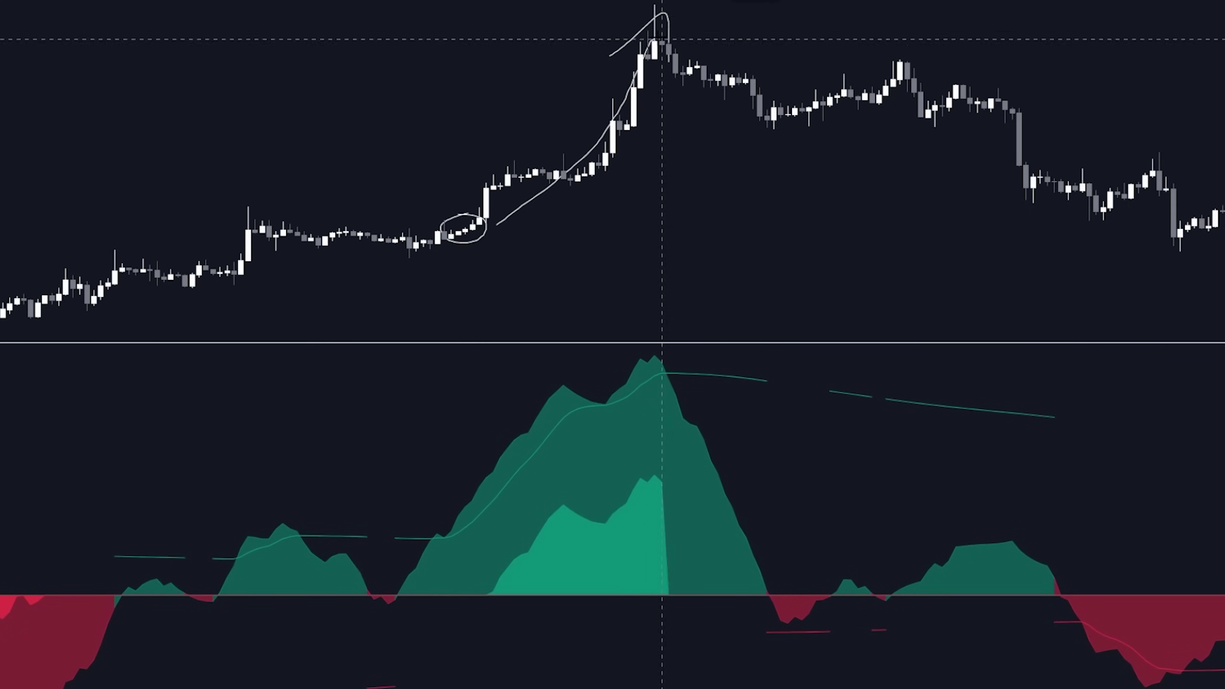
mouse_move(665, 31)
mouse_down()
mouse_move(689, 49)
mouse_move(667, 27)
mouse_up()
drag(1222, 434, 1222, 569)
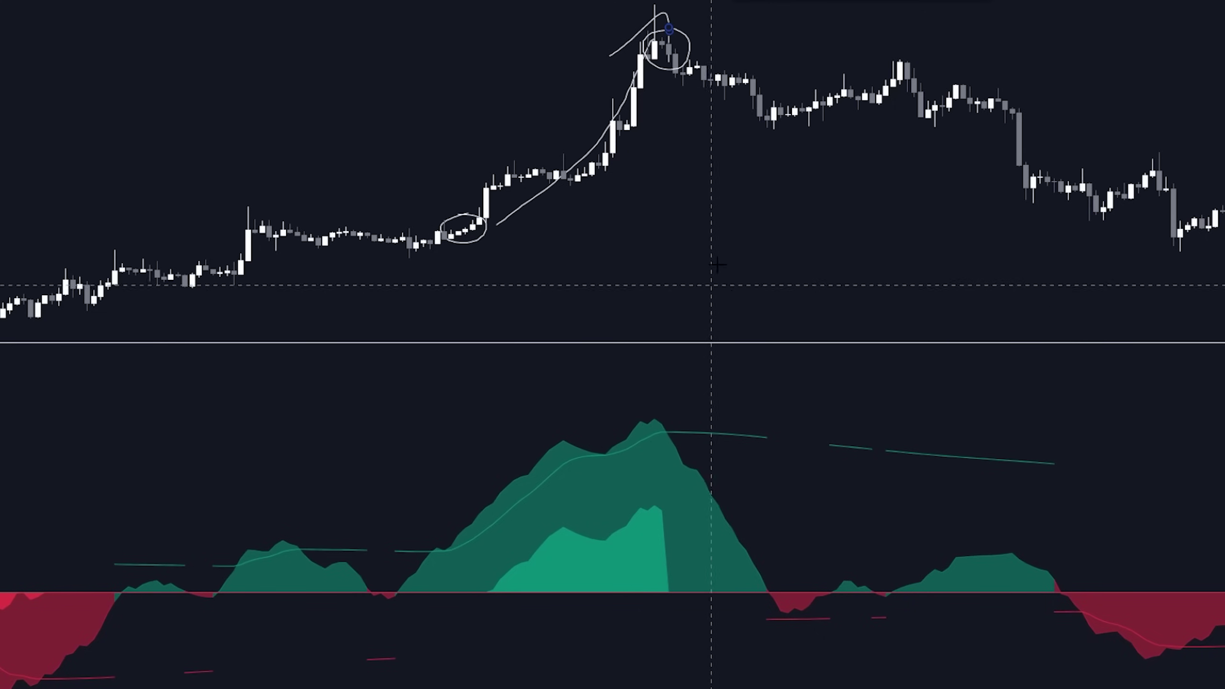
Clear all drawings and draw an arc under the bright red oscillator dip
scroll(369, 28, left, 10)
right_click(369, 30)
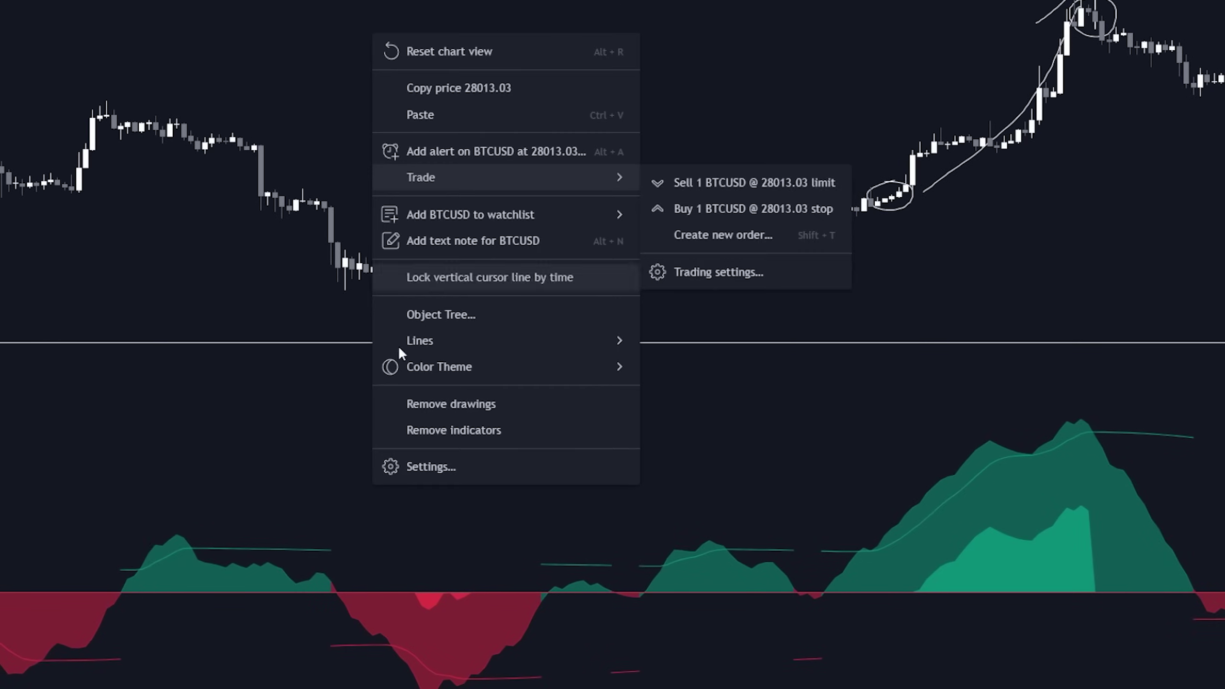
click(539, 410)
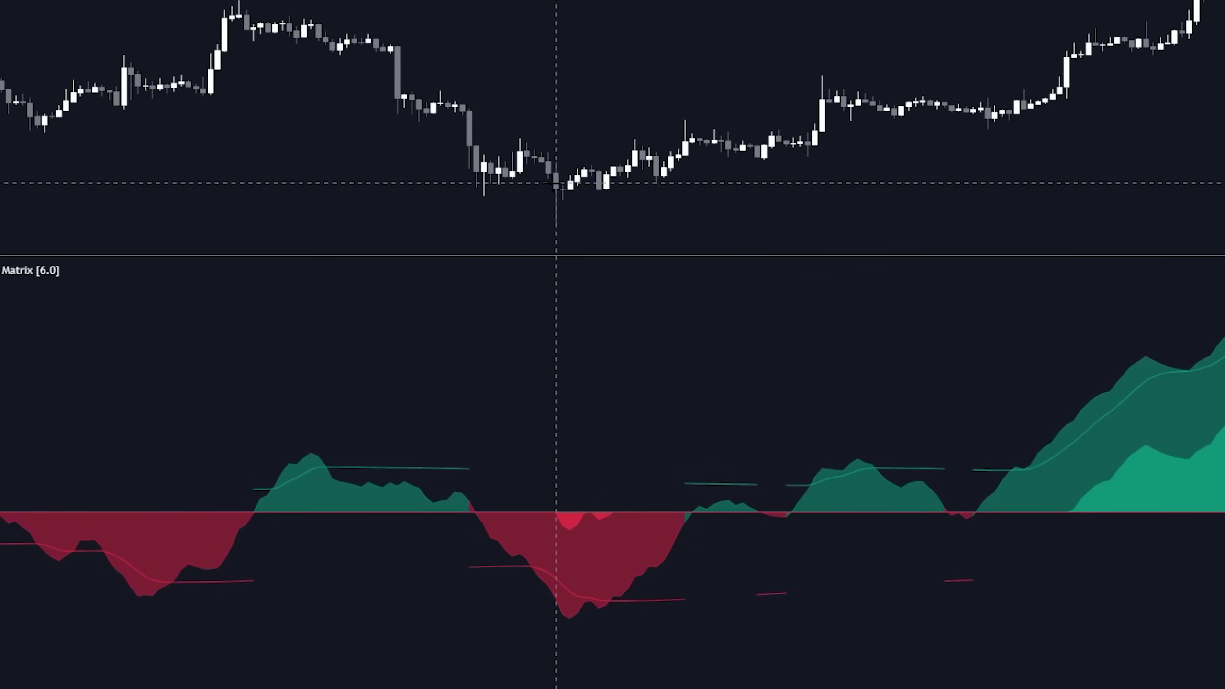
mouse_move(556, 514)
mouse_down()
mouse_move(585, 538)
mouse_move(620, 516)
mouse_up()
Trace curves along the rising candles toward the peak, then pan to earlier bars
click(623, 158)
click(627, 161)
mouse_move(648, 169)
mouse_down()
mouse_move(932, 93)
mouse_move(871, 87)
mouse_up()
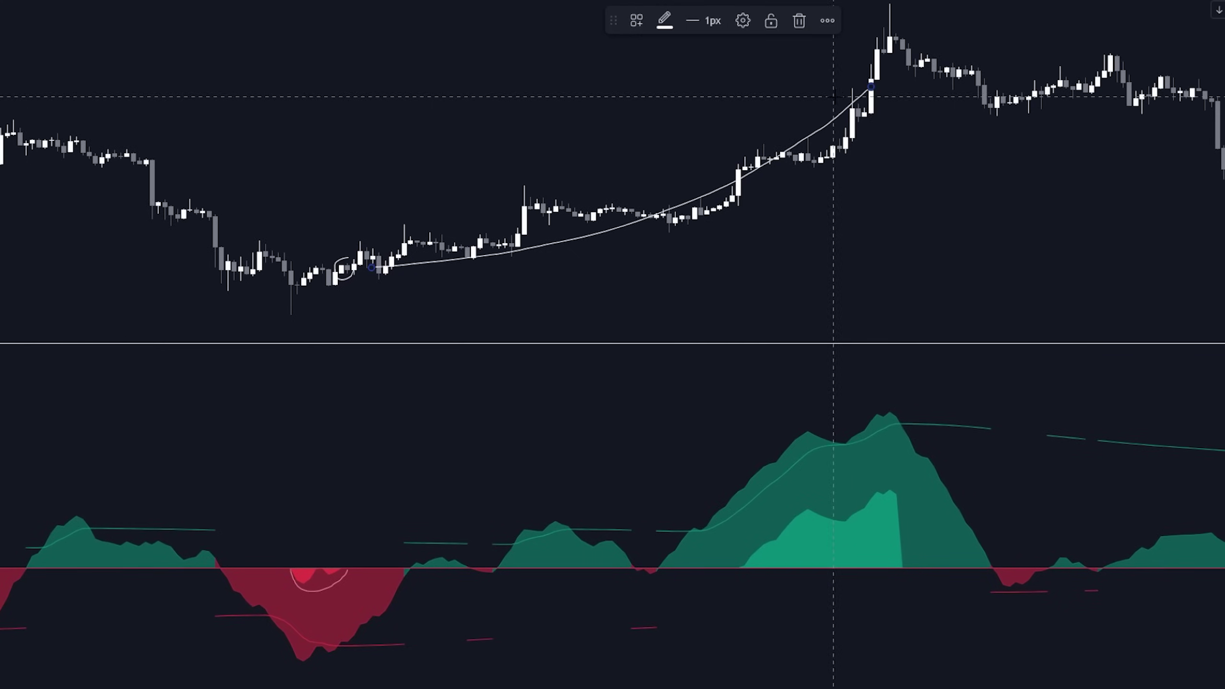
click(836, 95)
click(883, 105)
drag(438, 111, 277, 128)
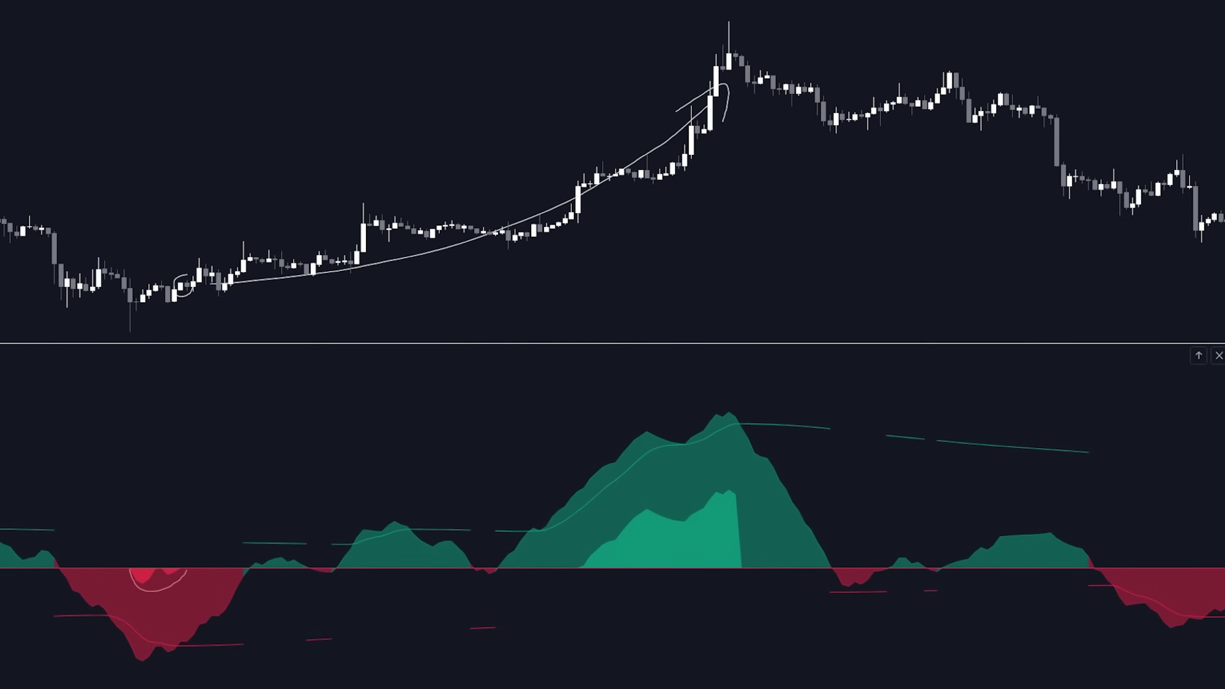
scroll(612, 338, down, 3)
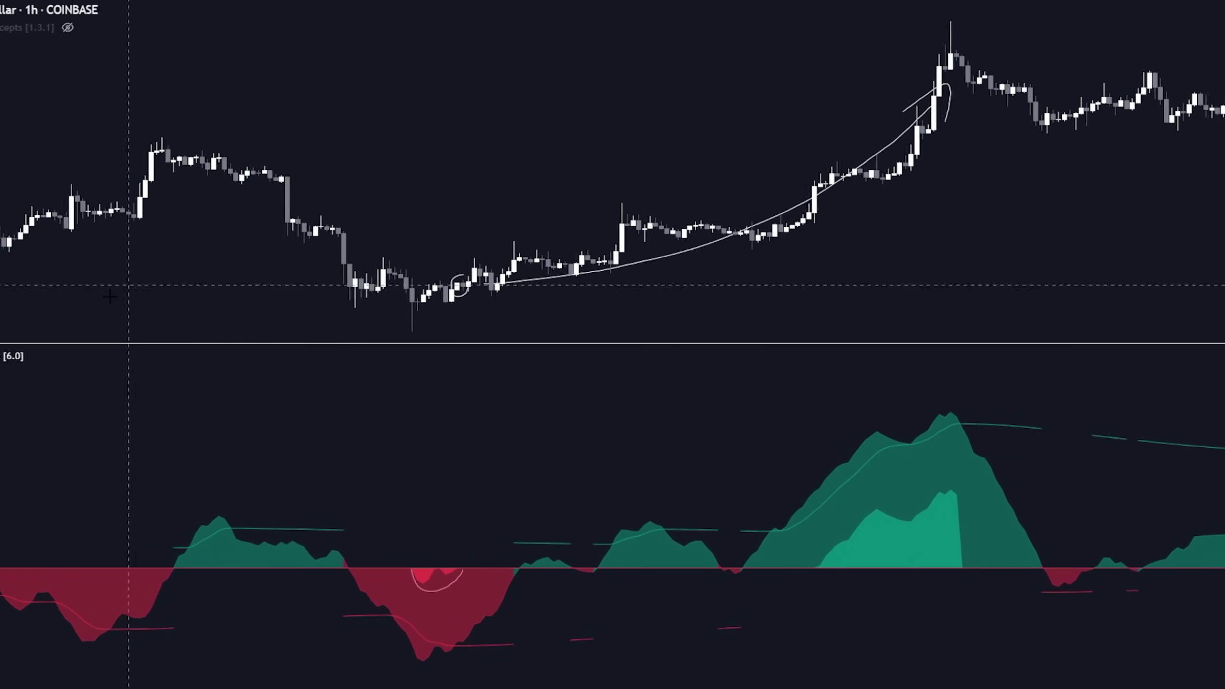
drag(133, 281, 184, 258)
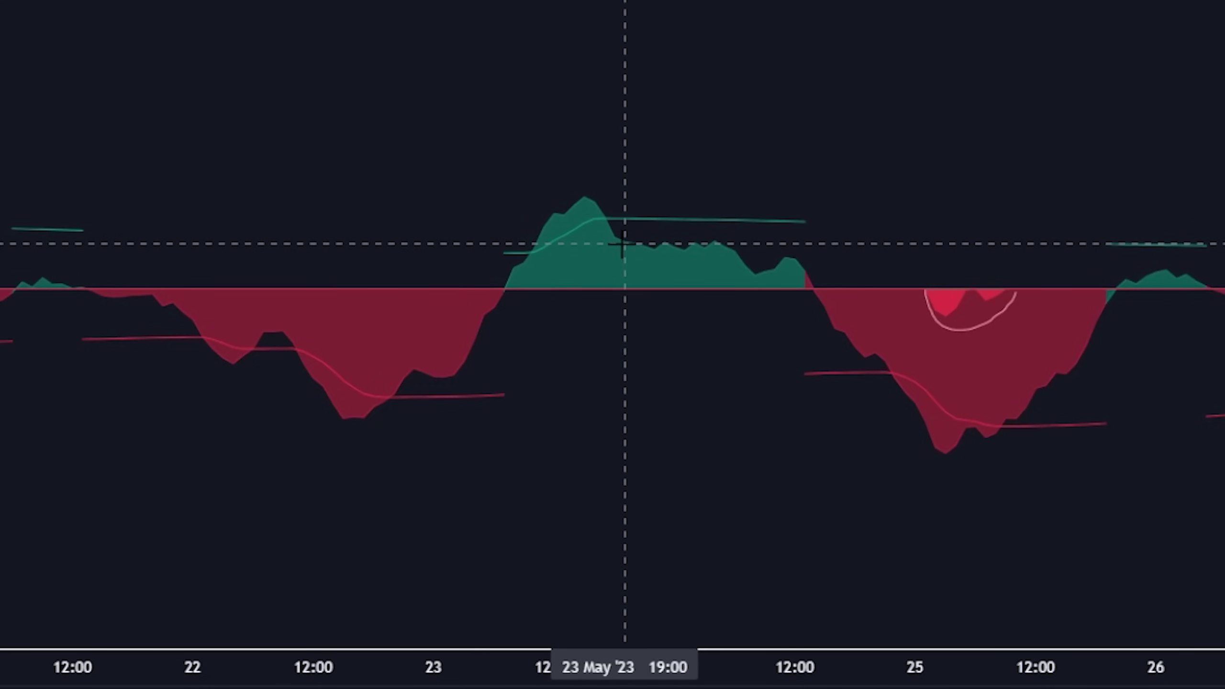
Trace the flat green stretch, pan toward later bars, and remove all drawings
drag(637, 247, 725, 252)
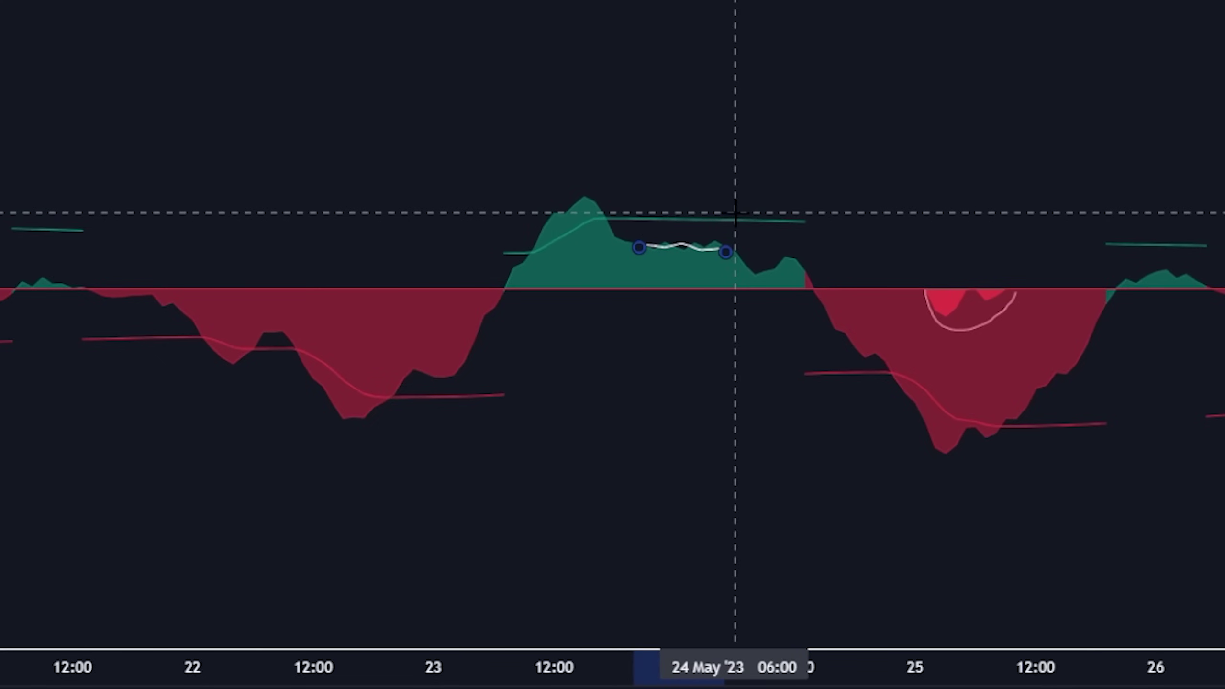
drag(586, 145, 529, 145)
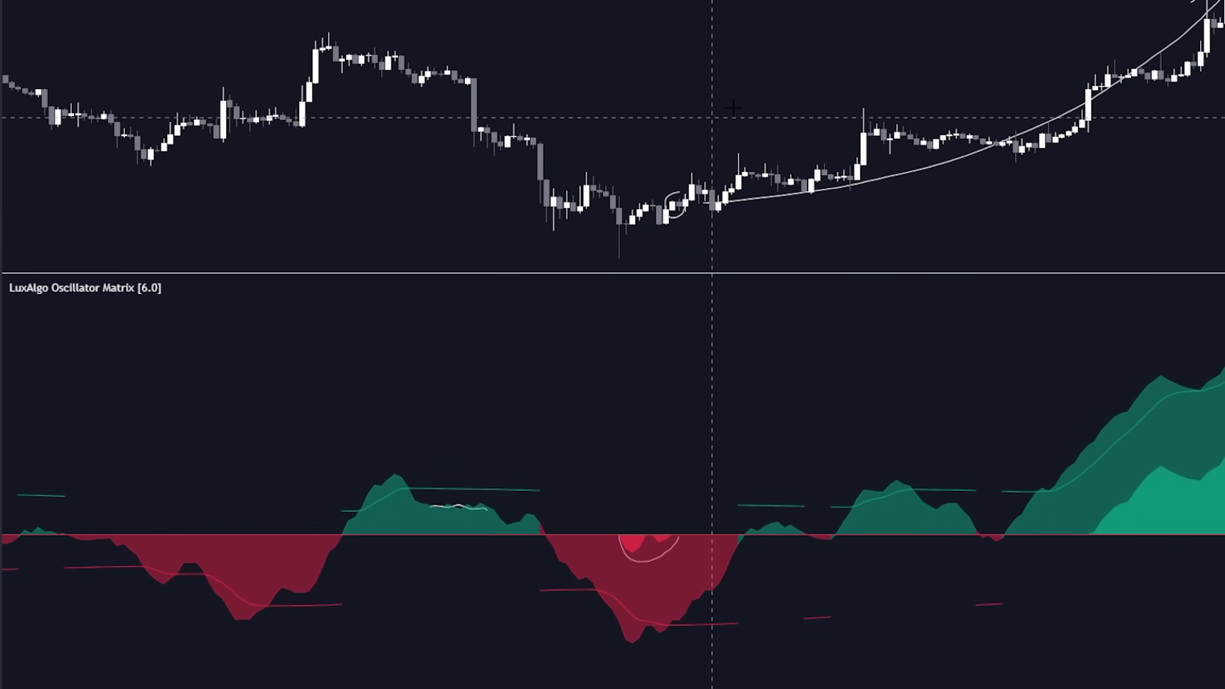
drag(906, 20, 580, 36)
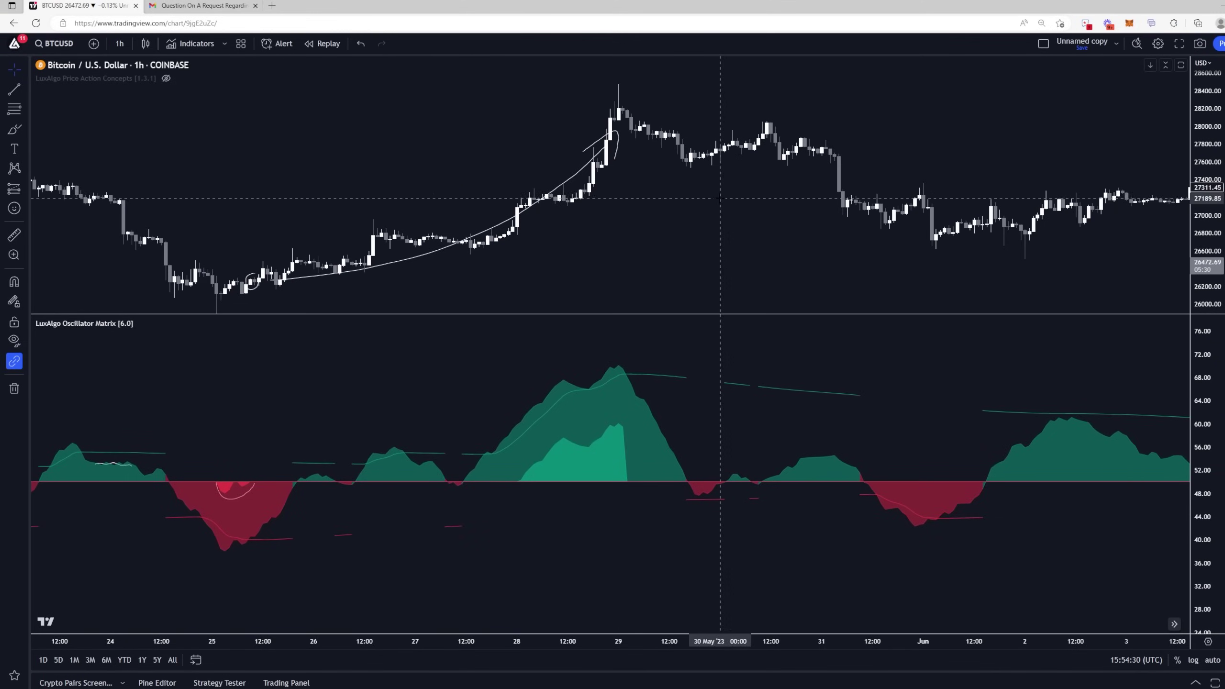
right_click(720, 198)
click(752, 448)
Zoom the chart out and compress the oscillator scale to show its bands
scroll(952, 604, down, 5)
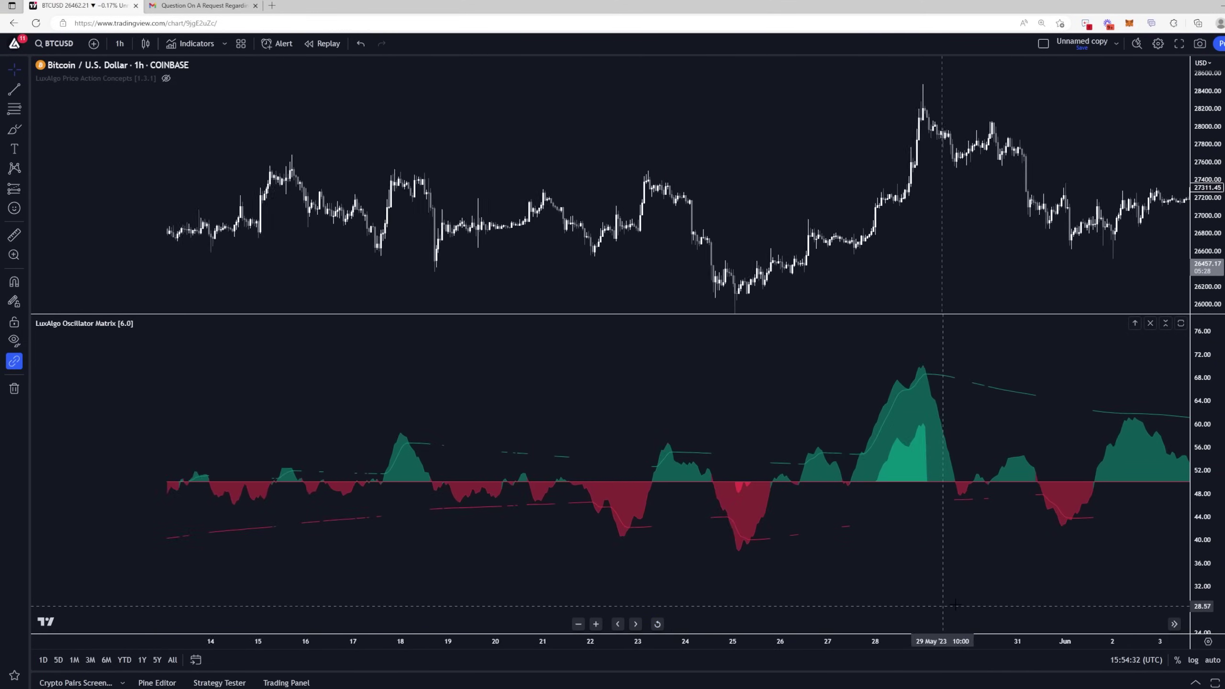
scroll(962, 603, down, 1)
drag(1200, 479, 601, 482)
Reset the Oscillator Matrix to its default settings, close the dialog, and compress the price scale
double_click(616, 461)
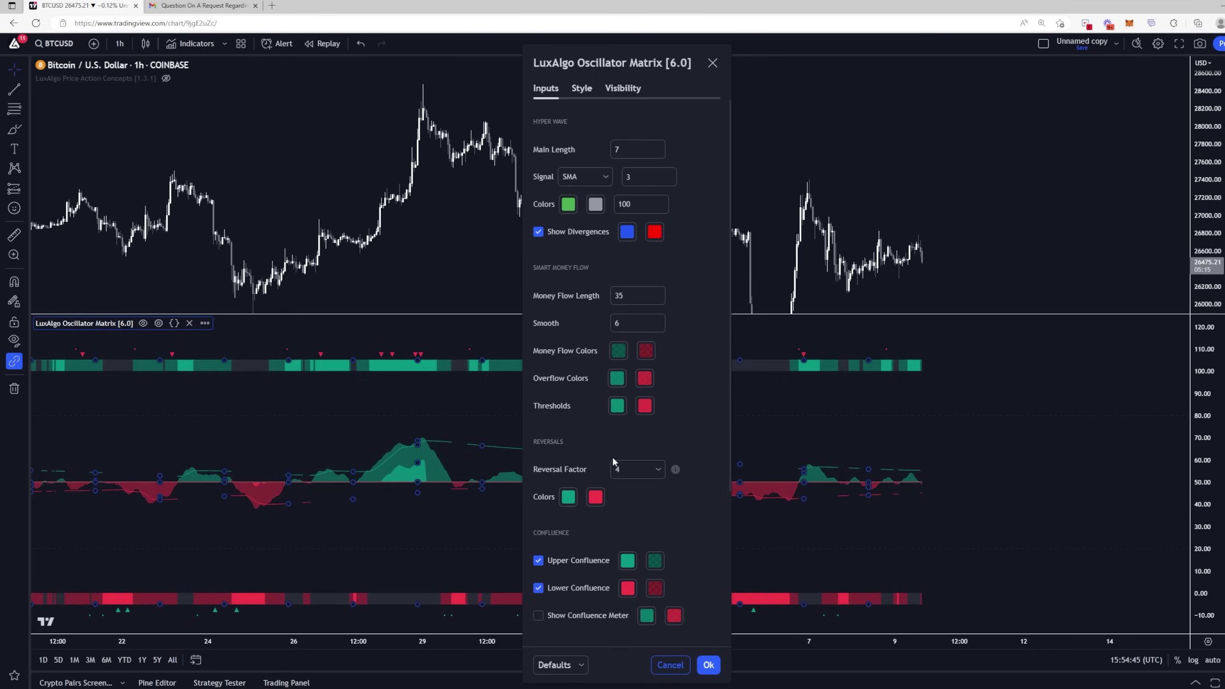
click(575, 666)
click(575, 664)
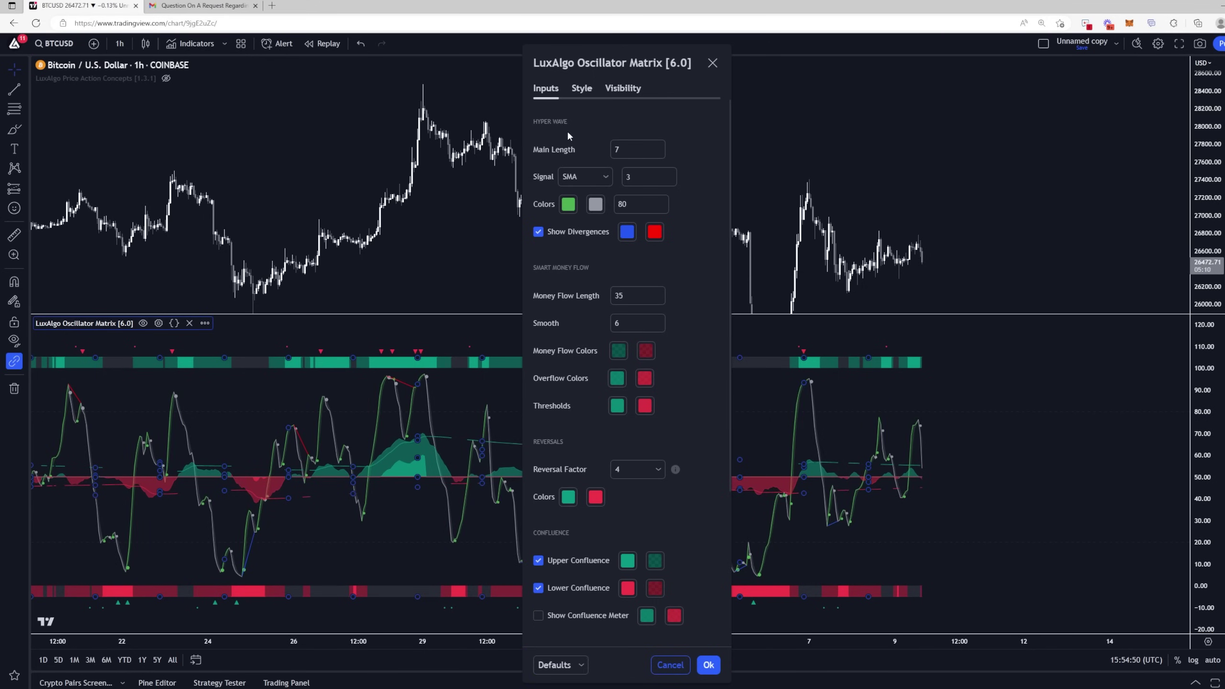
drag(370, 149, 391, 147)
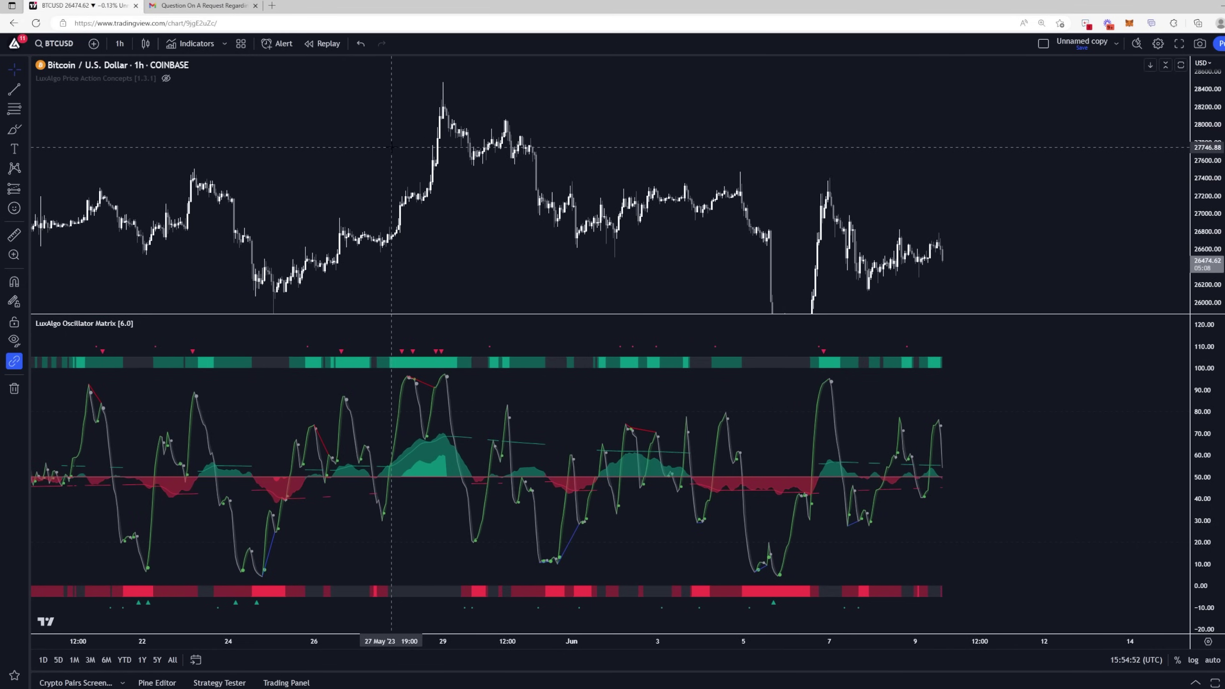
drag(1201, 168, 1201, 196)
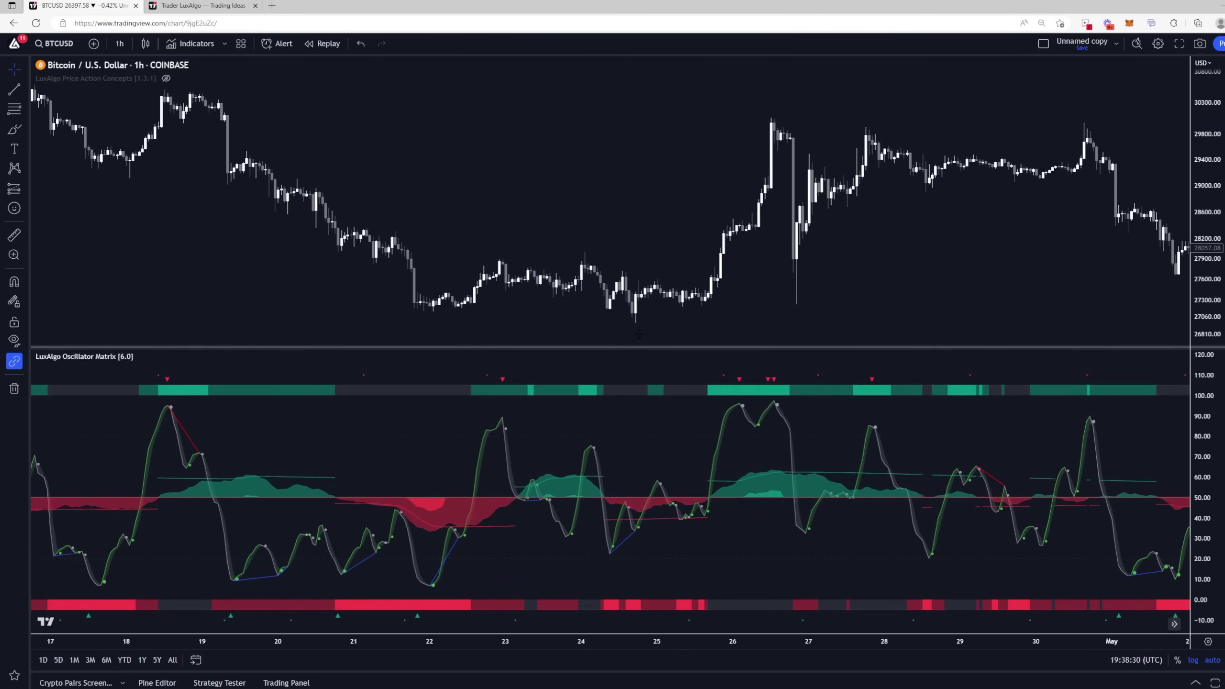
Resize the panes and erase the two circles around the price top and oscillator peak
mouse_move(639, 330)
mouse_down()
mouse_move(640, 254)
mouse_move(636, 339)
mouse_up()
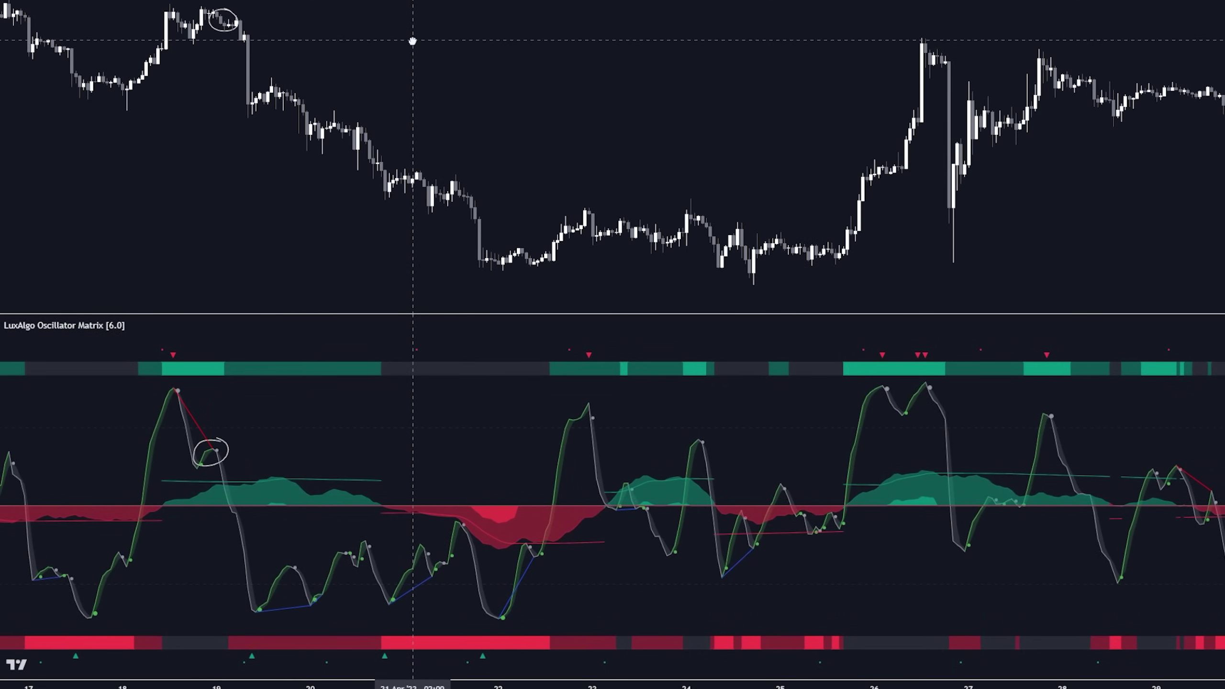
right_click(412, 40)
click(467, 339)
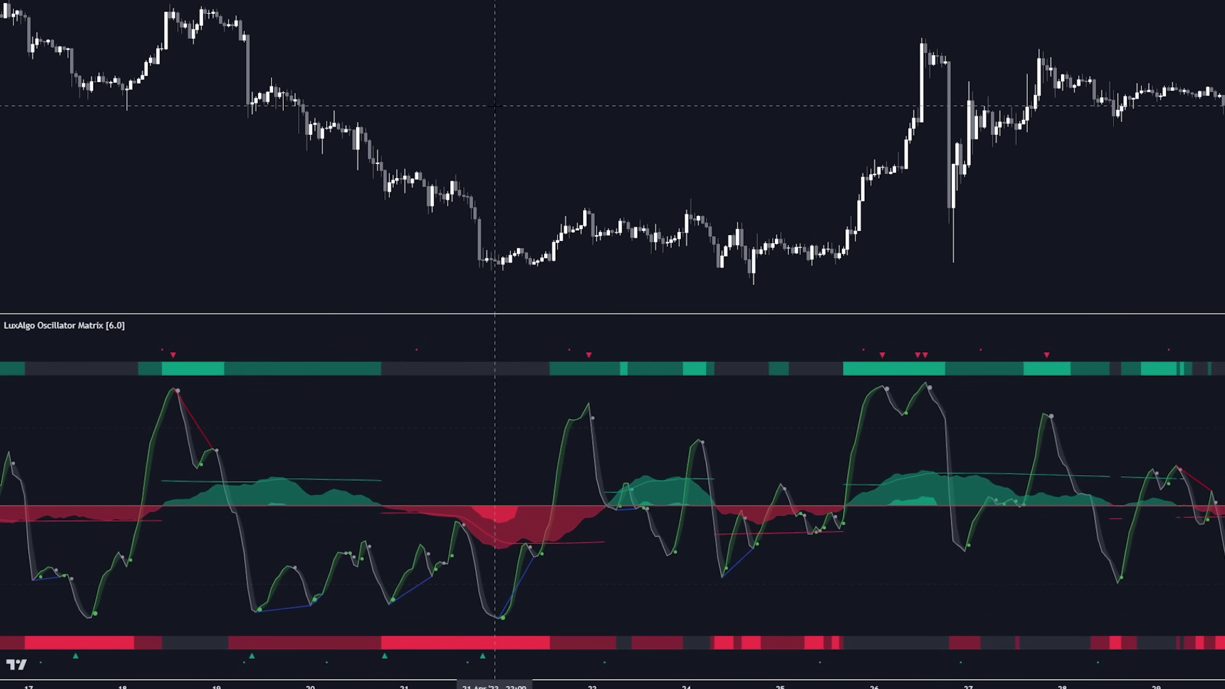
drag(490, 109, 484, 109)
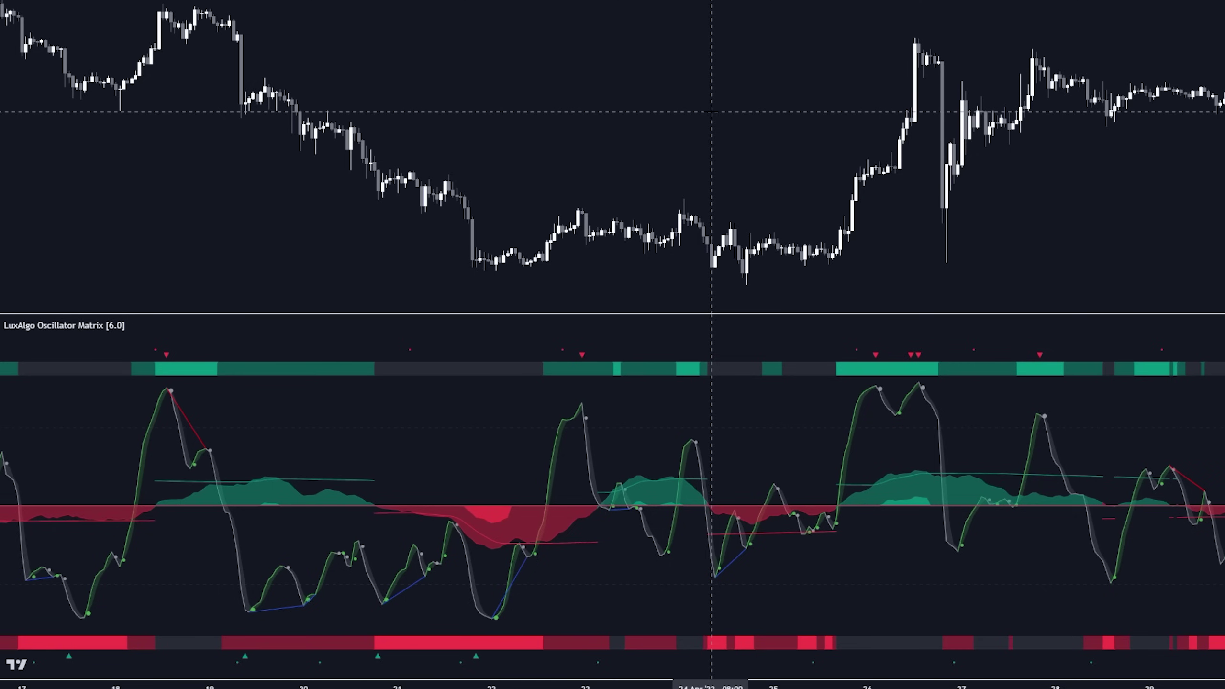
Draw white wavy strokes over the 19–21 April Hyper Wave lows and the falling candles
scroll(432, 659, up, 5)
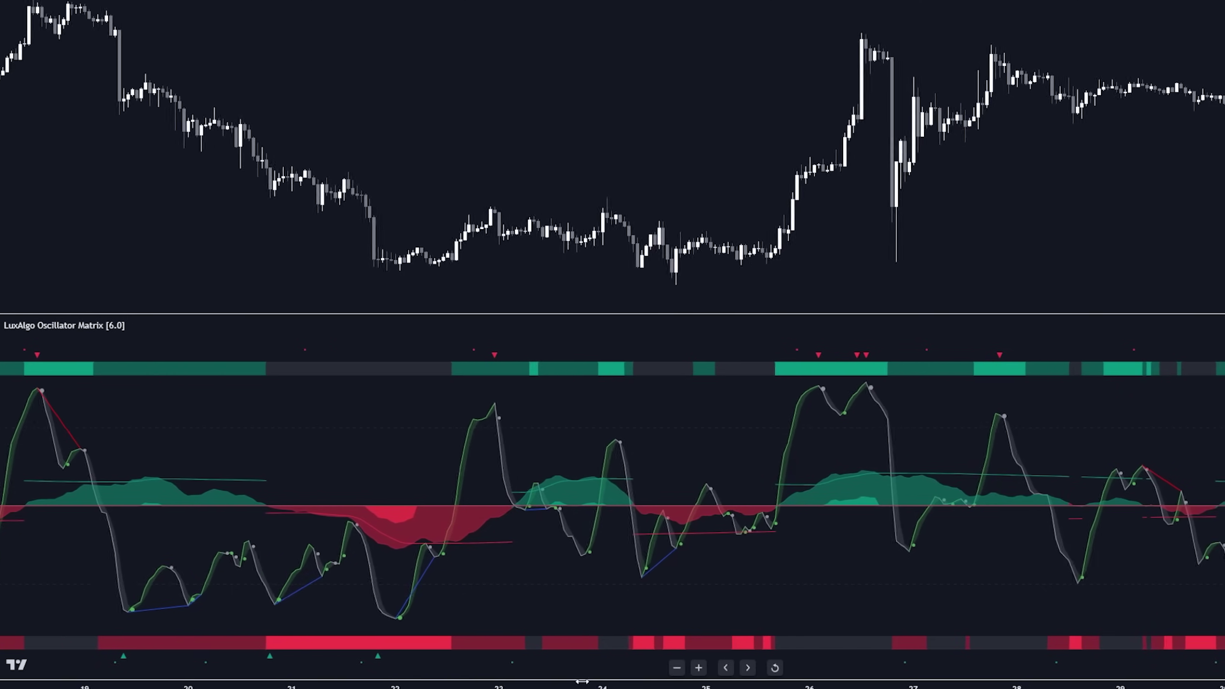
drag(435, 131, 857, 131)
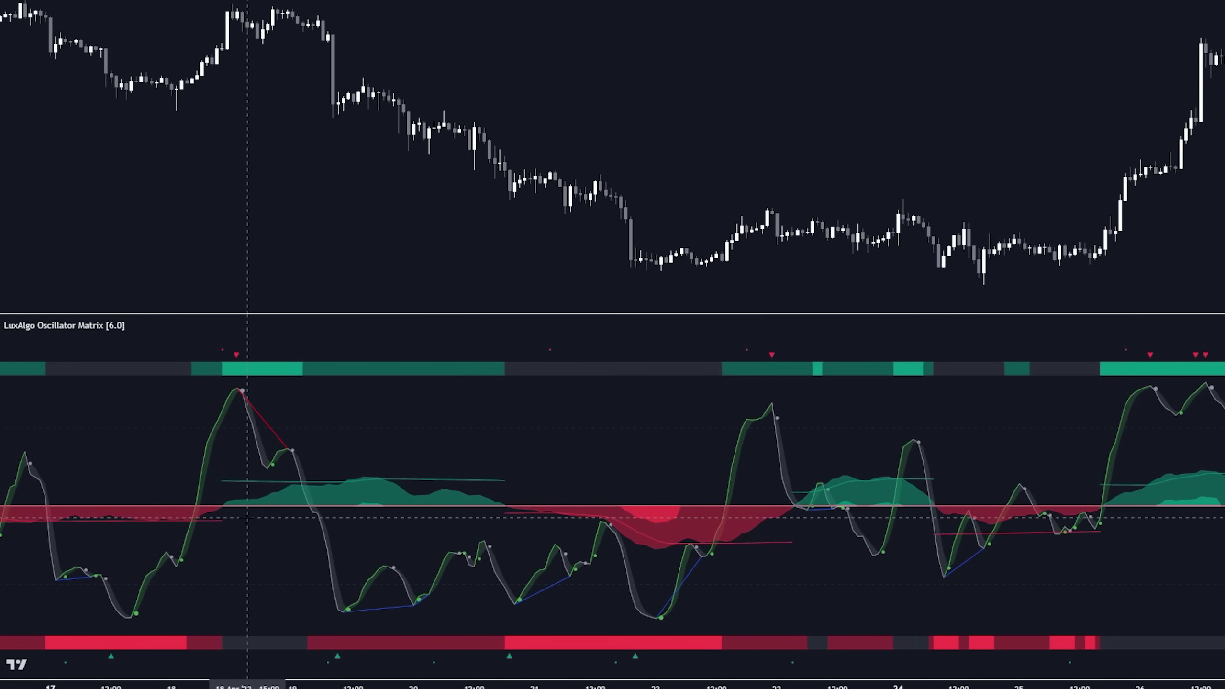
drag(332, 622, 363, 536)
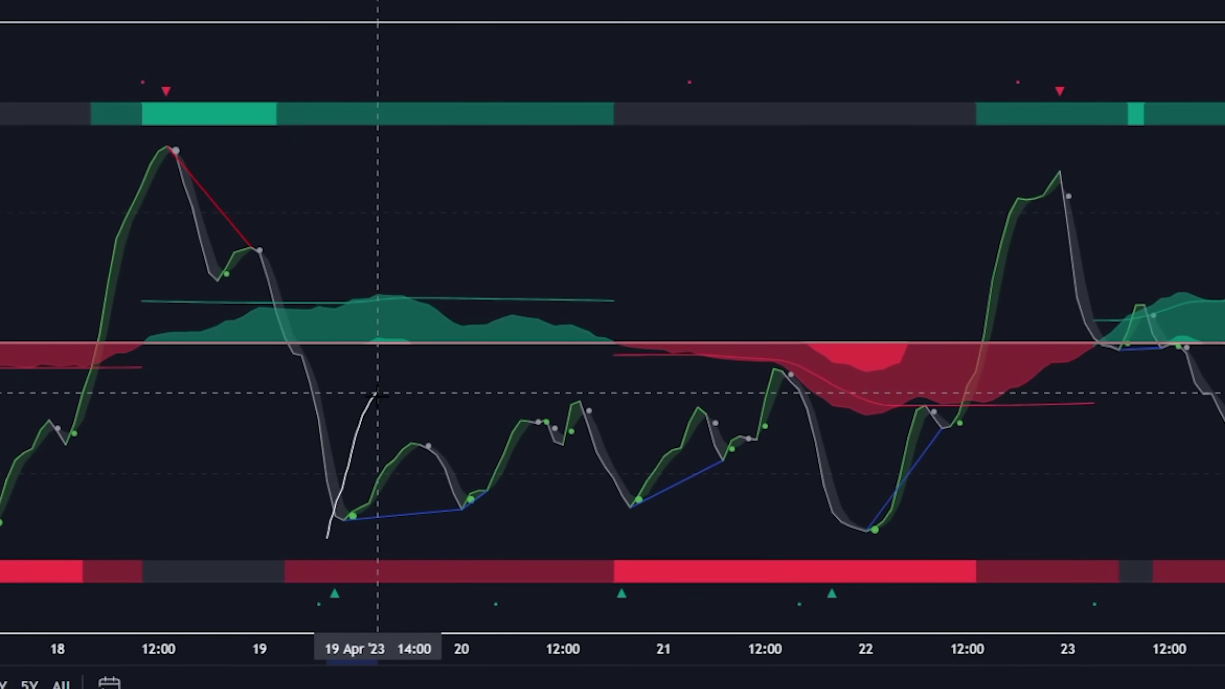
mouse_move(377, 397)
mouse_down()
mouse_move(529, 408)
mouse_move(697, 448)
mouse_move(724, 490)
mouse_up()
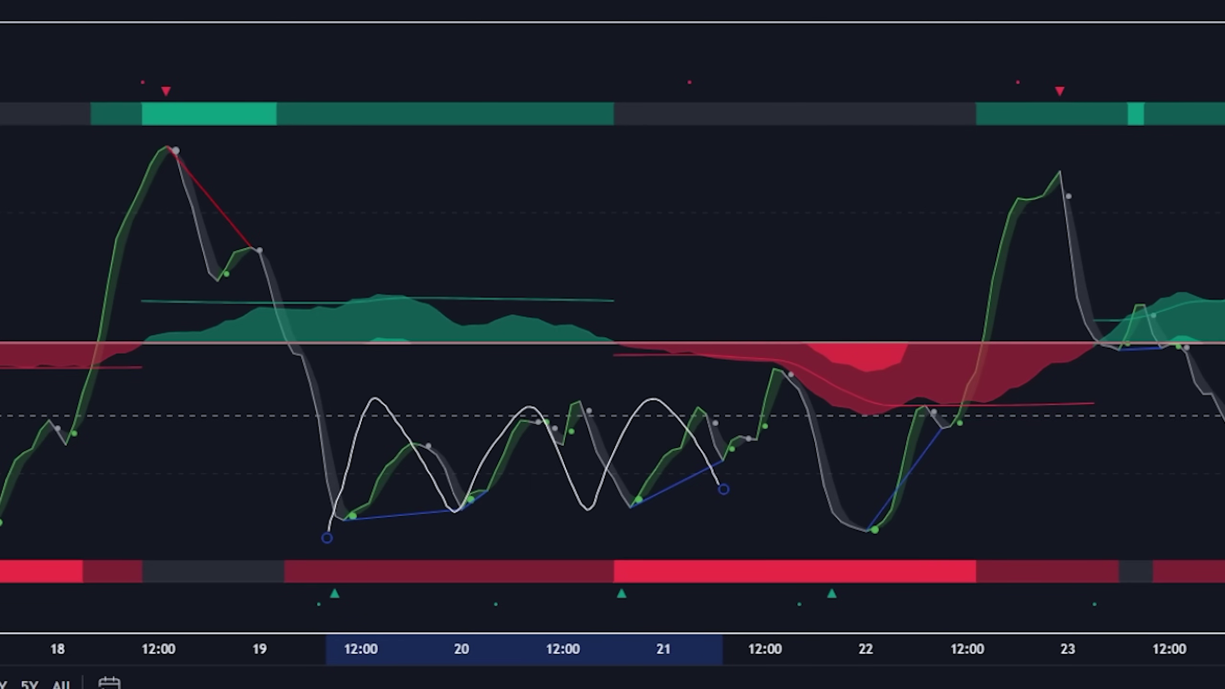
drag(347, 502, 740, 516)
drag(329, 138, 641, 237)
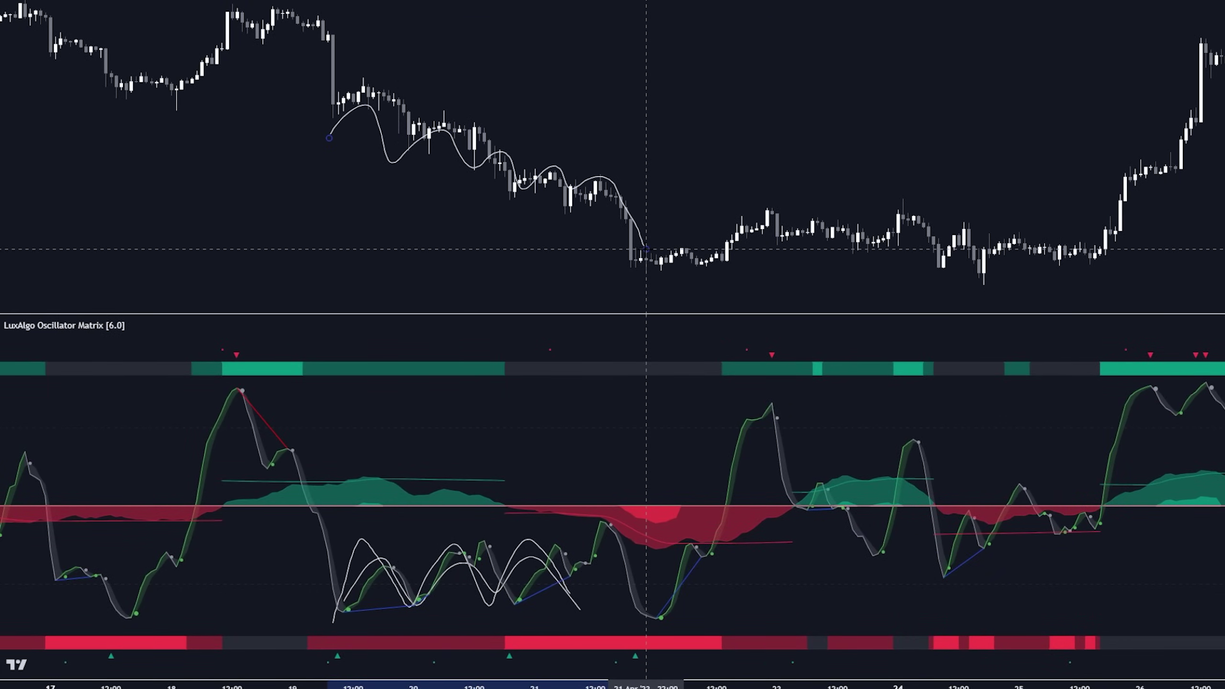
Clear the wave strokes, arc the red money-flow dip and circle the green triangle near 22 Apr
right_click(565, 249)
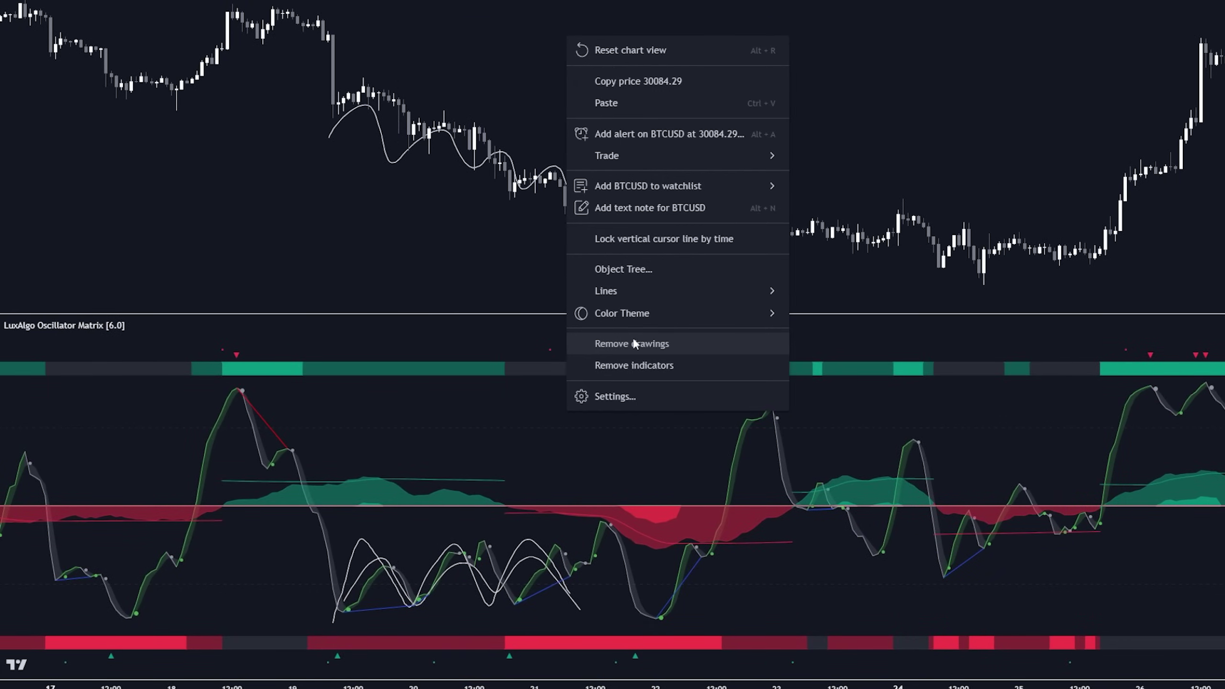
click(635, 344)
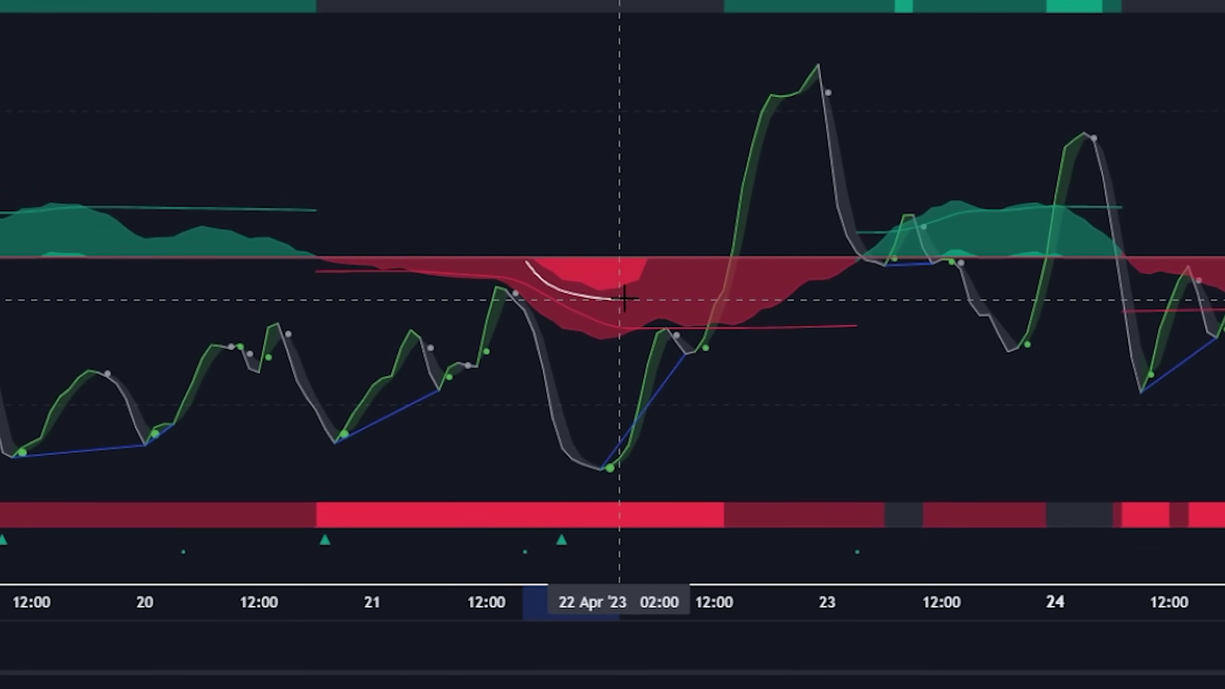
drag(624, 298, 658, 265)
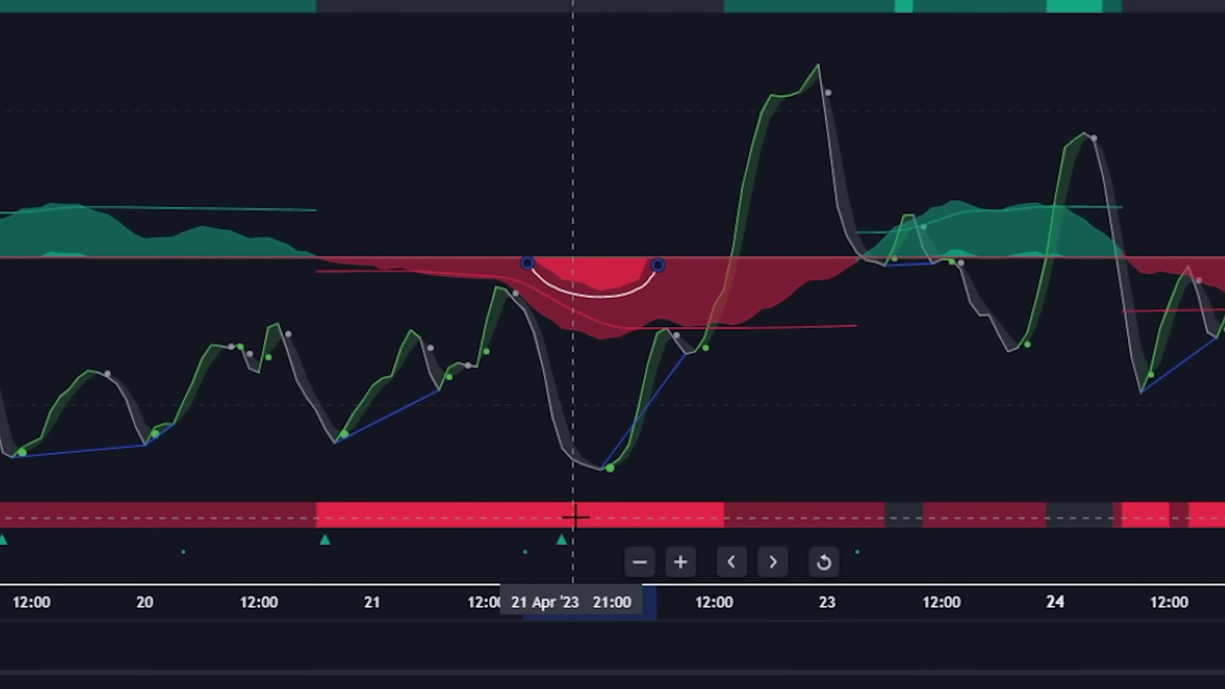
mouse_move(570, 514)
mouse_down()
mouse_move(544, 561)
mouse_move(582, 516)
mouse_move(563, 508)
mouse_up()
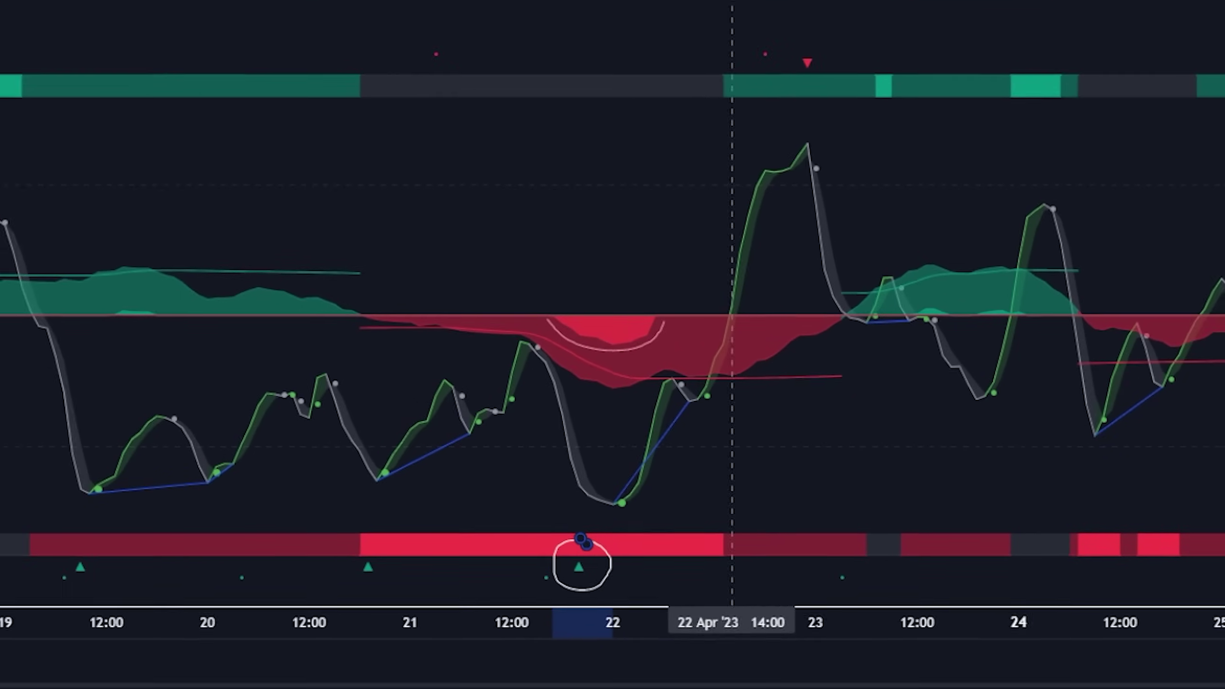
drag(687, 93, 510, 93)
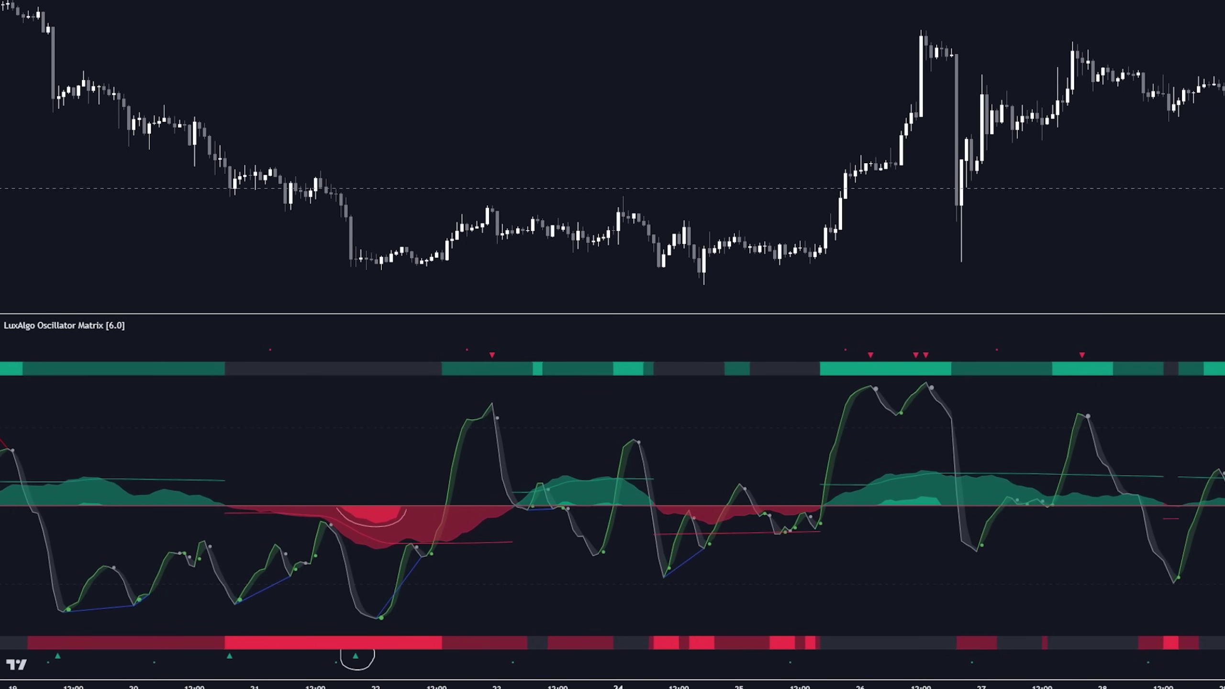
mouse_move(1223, 187)
mouse_down()
mouse_move(1223, 156)
mouse_move(1223, 213)
mouse_move(1223, 181)
mouse_up()
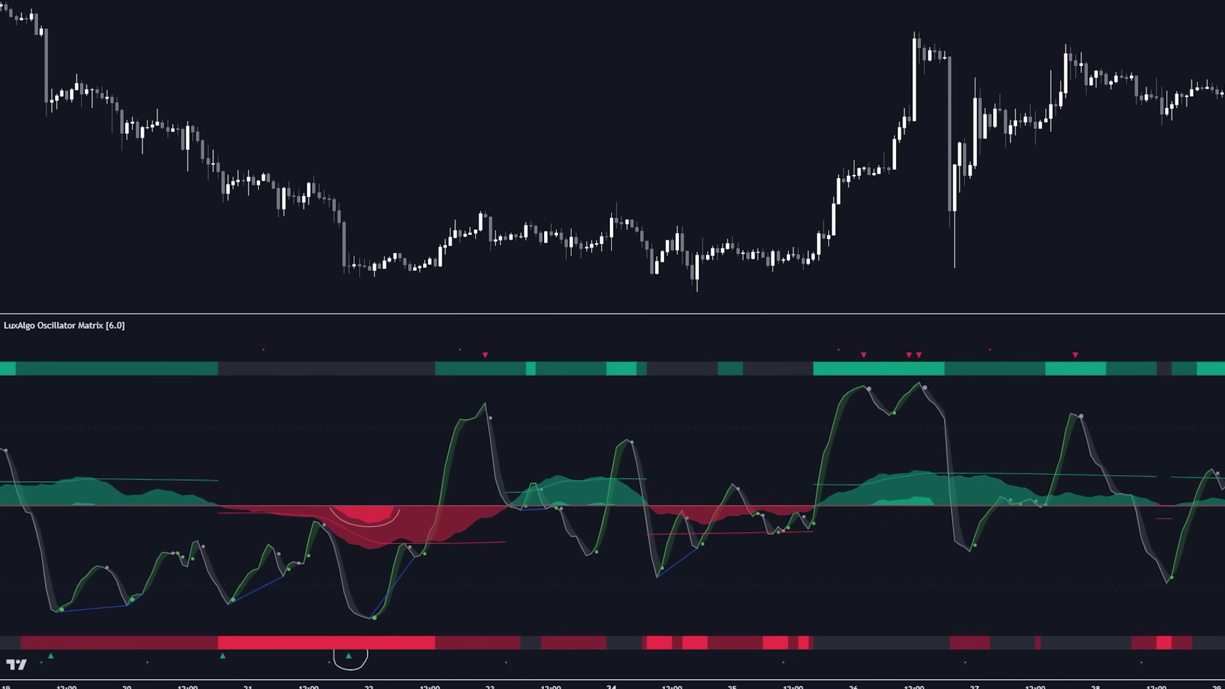
Sketch trial strokes over the oscillator and the 25–26 Apr rise, then remove all drawings
click(345, 506)
mouse_move(733, 490)
mouse_down()
mouse_move(746, 437)
mouse_move(802, 407)
mouse_up()
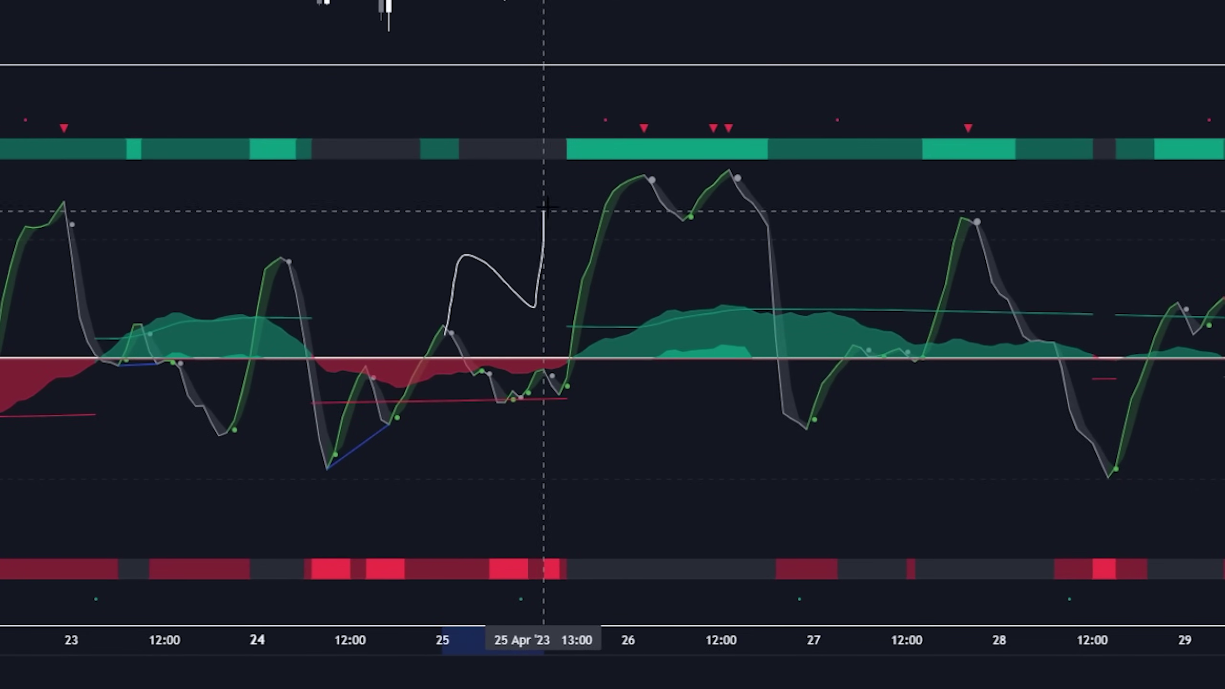
mouse_move(548, 208)
mouse_down()
mouse_move(633, 225)
mouse_move(733, 178)
mouse_move(760, 226)
mouse_up()
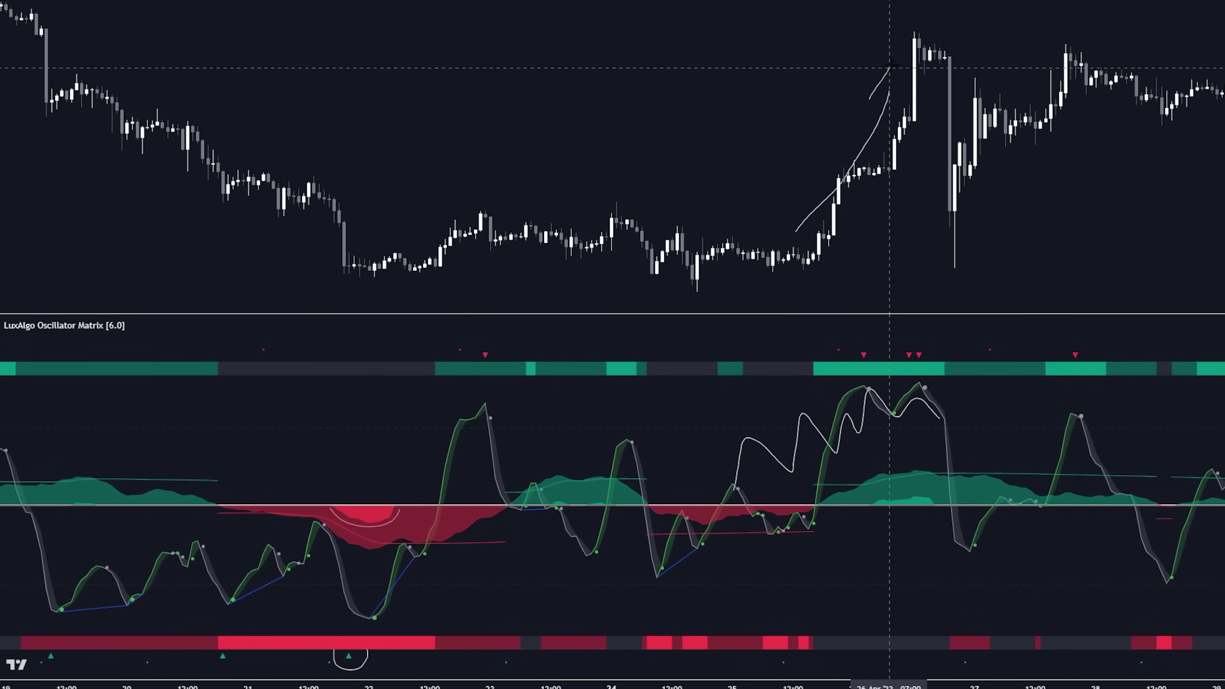
click(909, 101)
drag(581, 67, 516, 65)
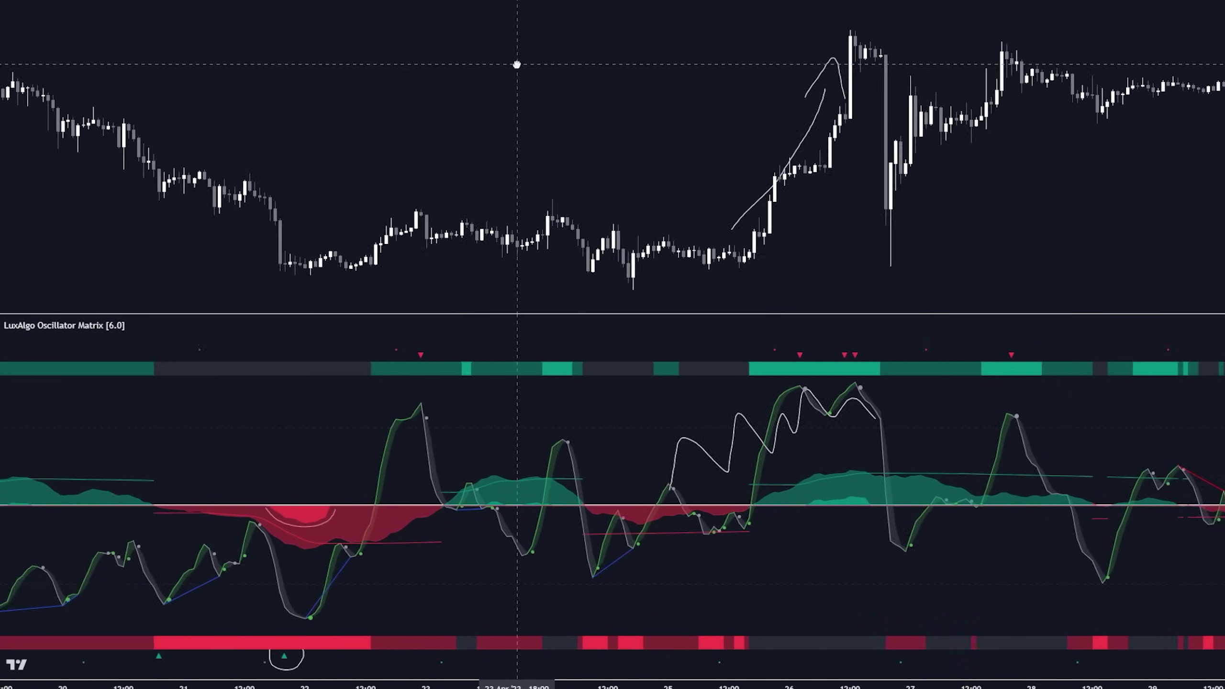
right_click(516, 65)
mouse_move(685, 342)
click(592, 372)
Widen the bars, trace the oscillator hump, circle the 25 Apr candles and draw an arrow up the rally
drag(536, 192, 844, 208)
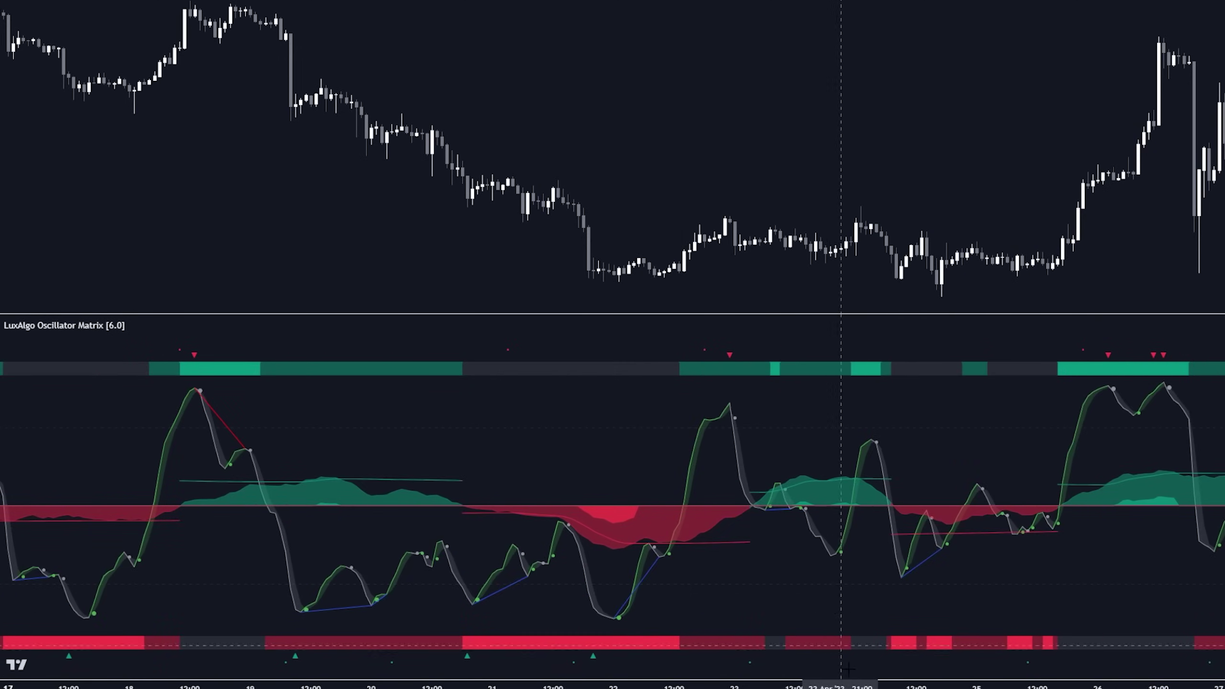
drag(911, 685, 354, 560)
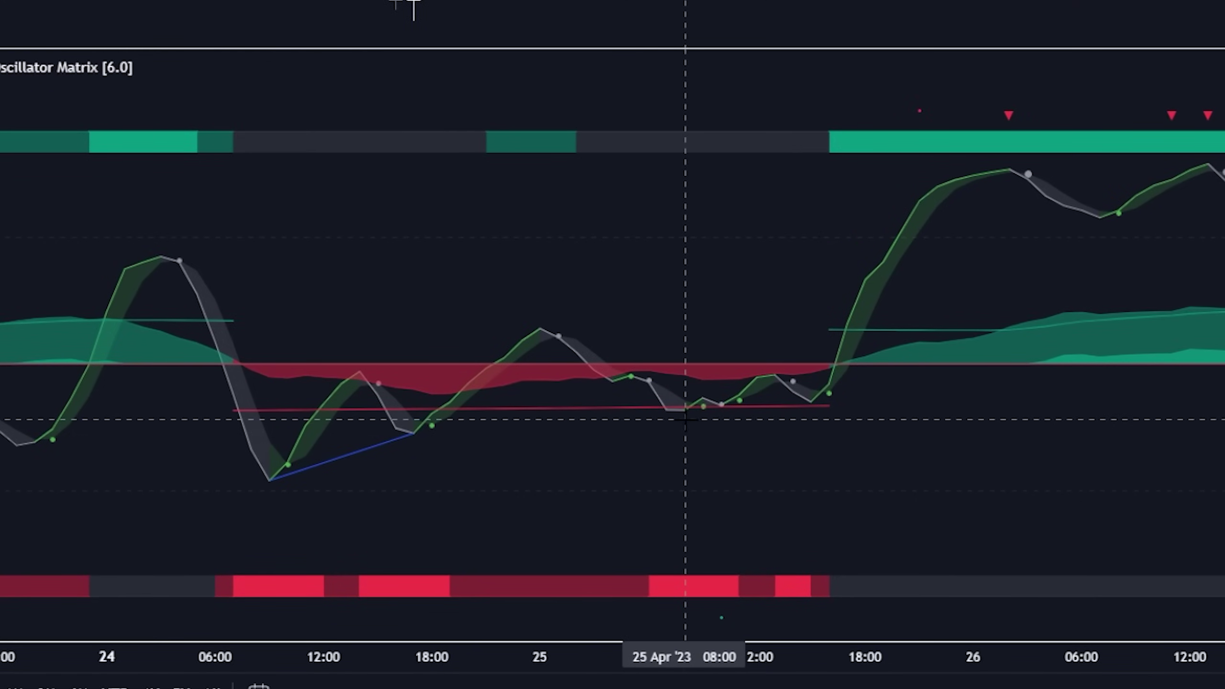
mouse_move(684, 413)
mouse_down()
mouse_move(705, 386)
mouse_move(729, 408)
mouse_move(775, 369)
mouse_move(829, 393)
mouse_move(846, 353)
mouse_up()
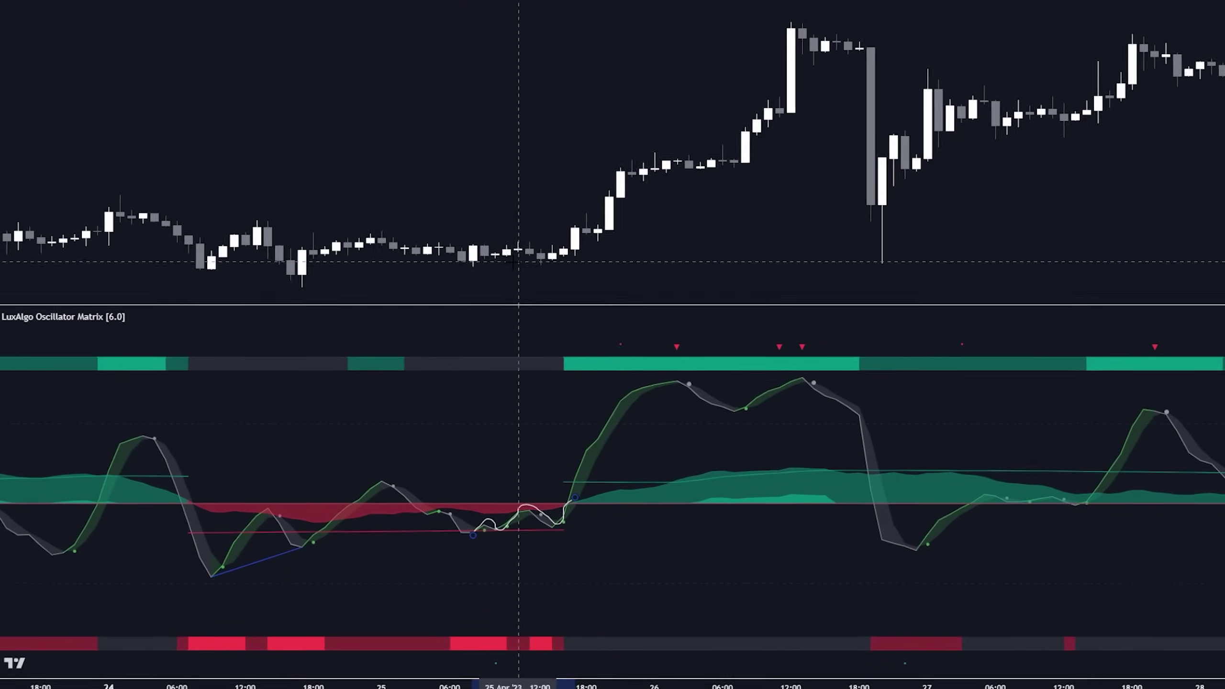
mouse_move(551, 235)
mouse_down()
mouse_move(470, 236)
mouse_move(514, 270)
mouse_move(563, 253)
mouse_move(544, 247)
mouse_up()
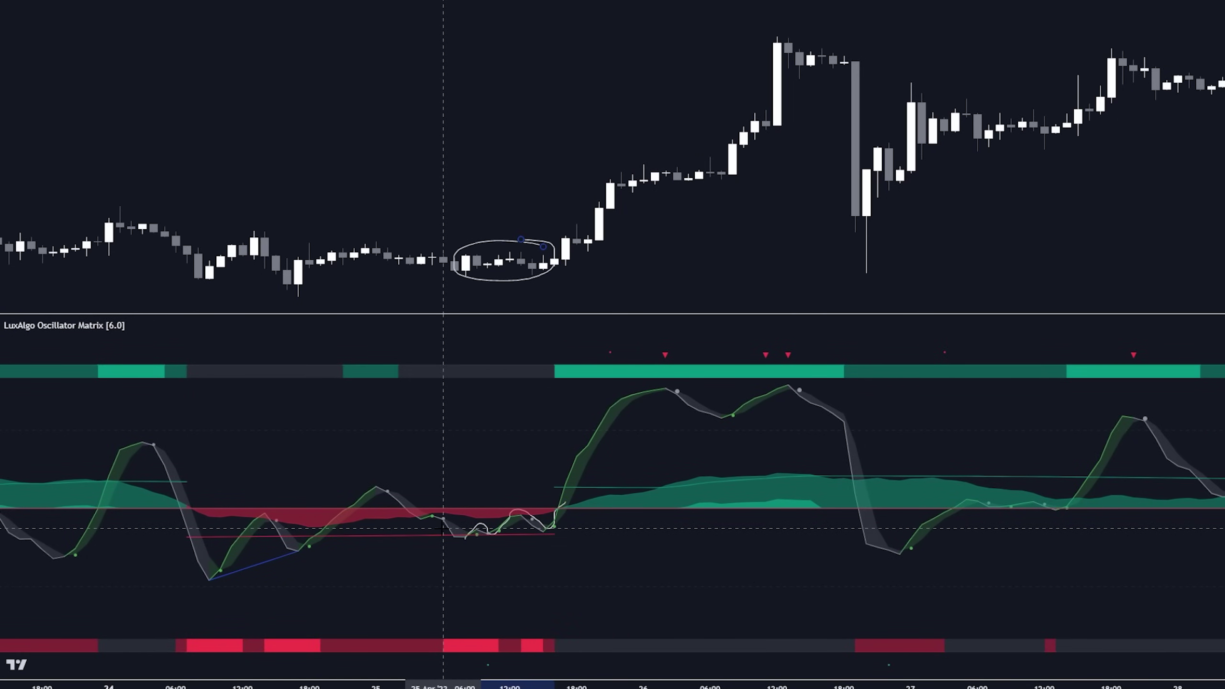
drag(1222, 569, 1222, 367)
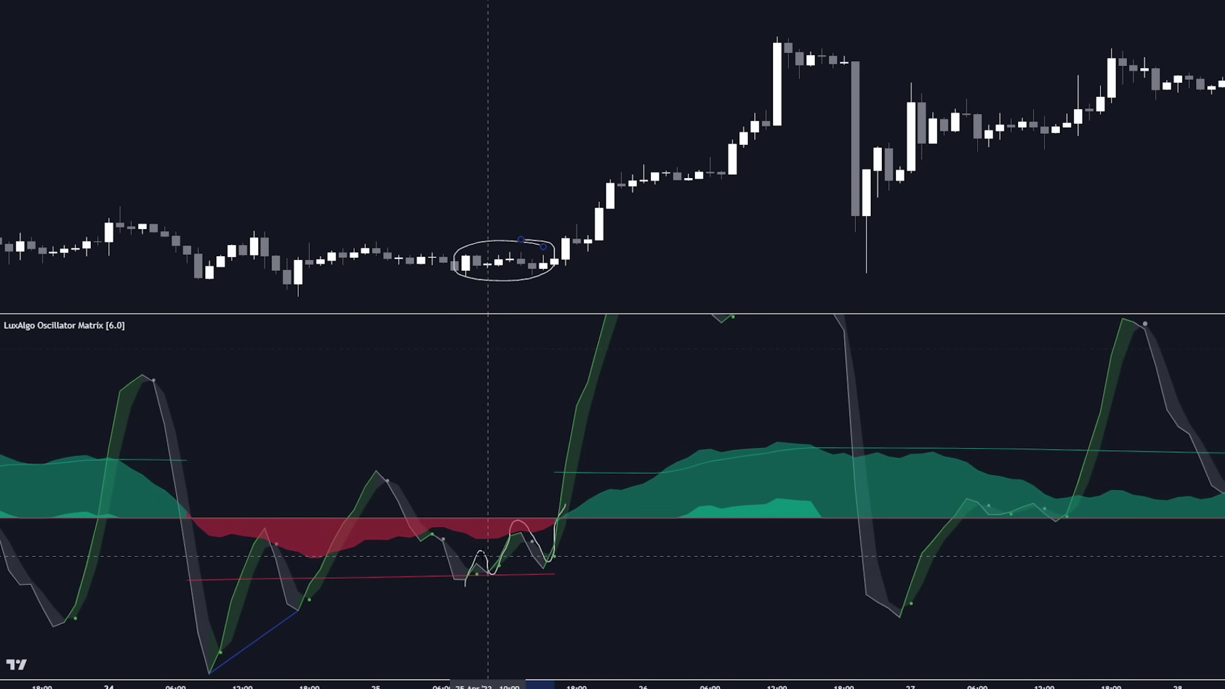
double_click(1222, 468)
drag(536, 116, 508, 118)
mouse_move(526, 220)
mouse_down()
mouse_move(715, 61)
mouse_move(715, 109)
mouse_up()
Clear the arrow and underline the green money-flow bulge with a white stroke
right_click(354, 60)
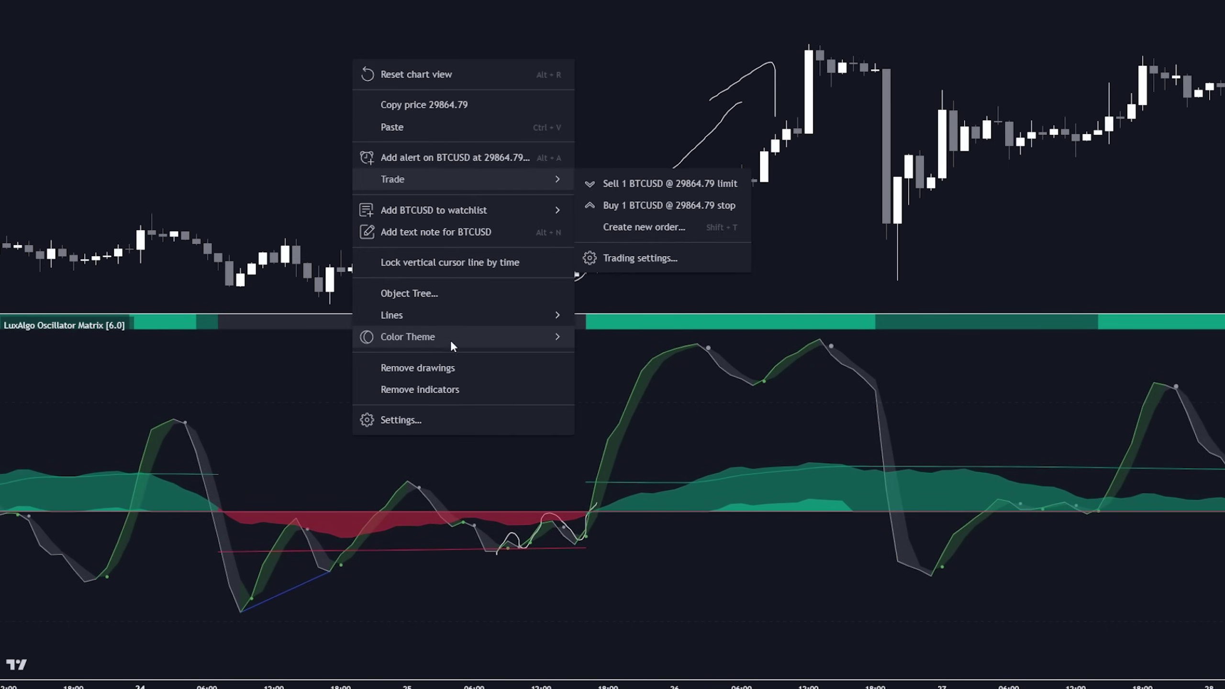
click(475, 369)
drag(1222, 468, 1223, 560)
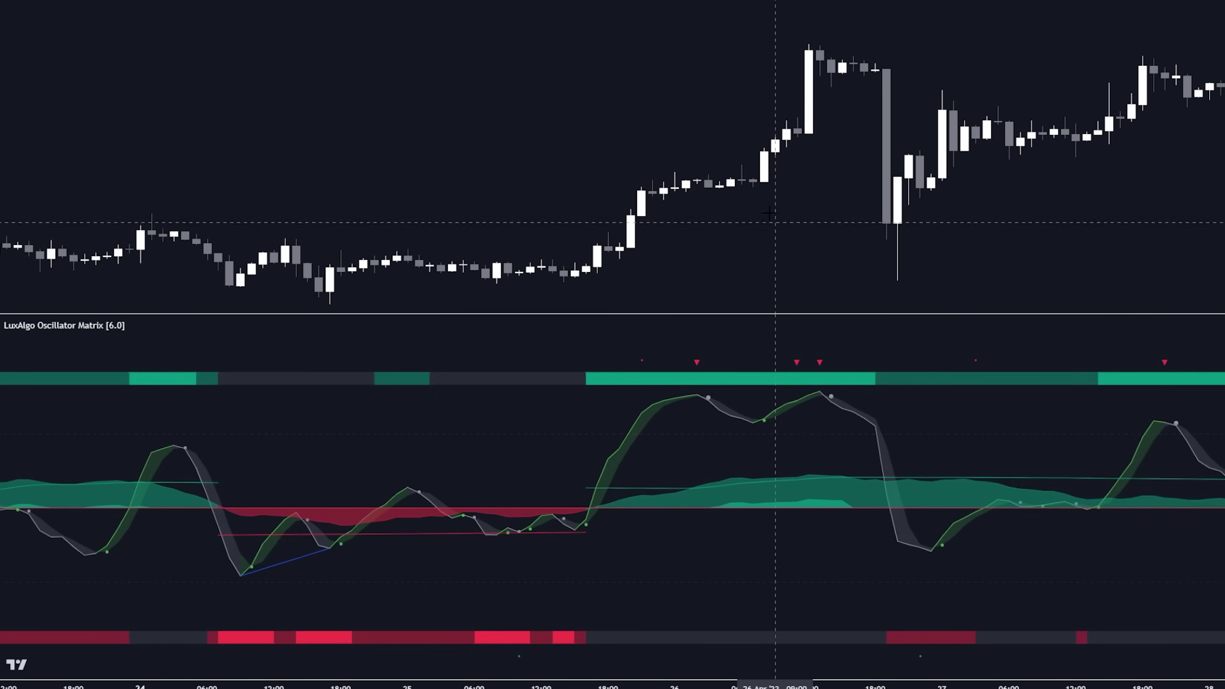
drag(763, 227, 655, 222)
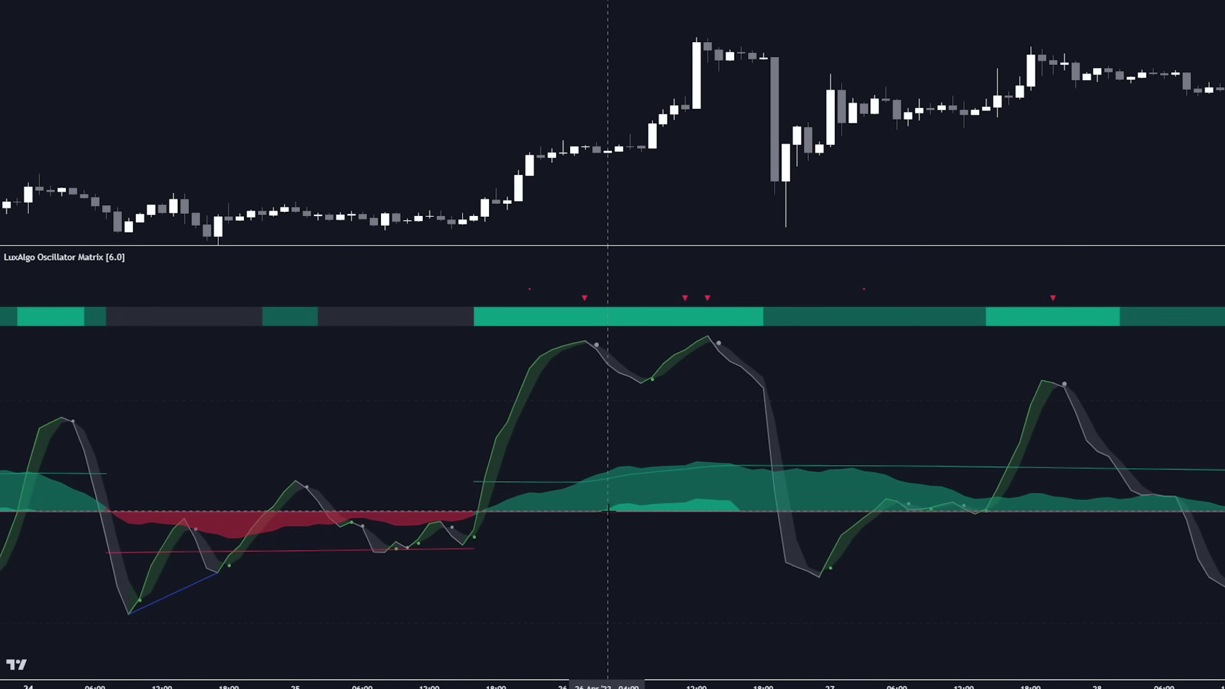
mouse_move(608, 510)
mouse_down()
mouse_move(646, 495)
mouse_move(721, 498)
mouse_move(746, 521)
mouse_up()
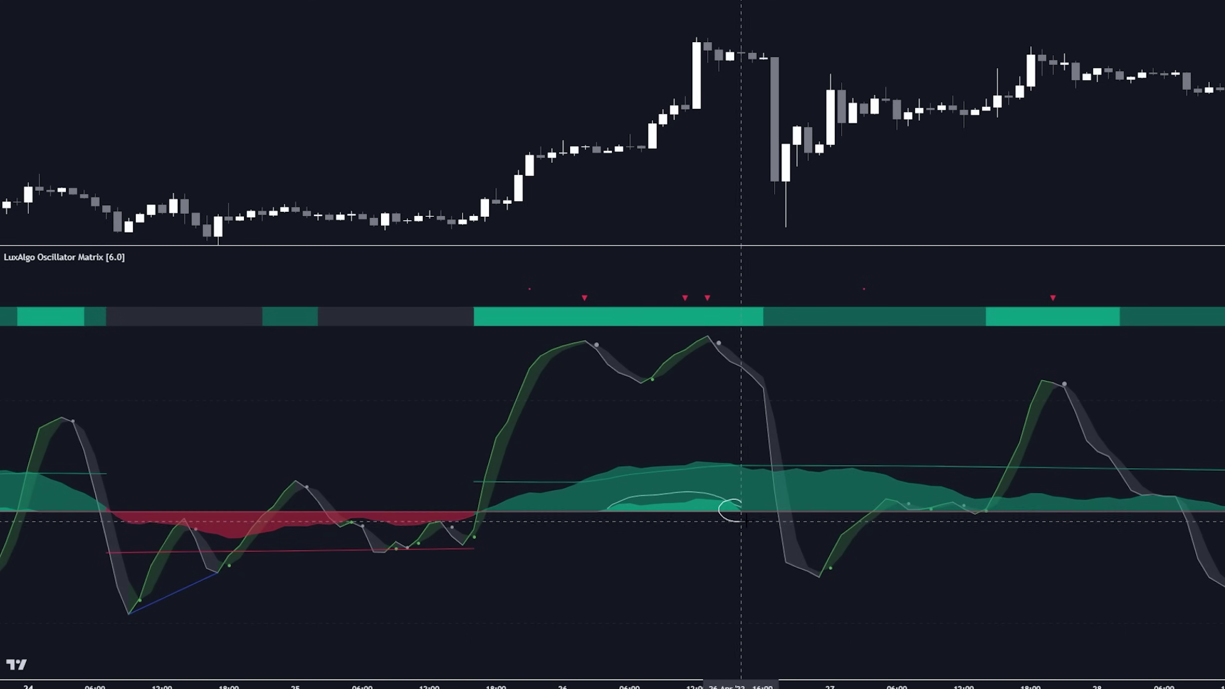
Circle the red triangle marker and the 26 Apr top candle
click(745, 38)
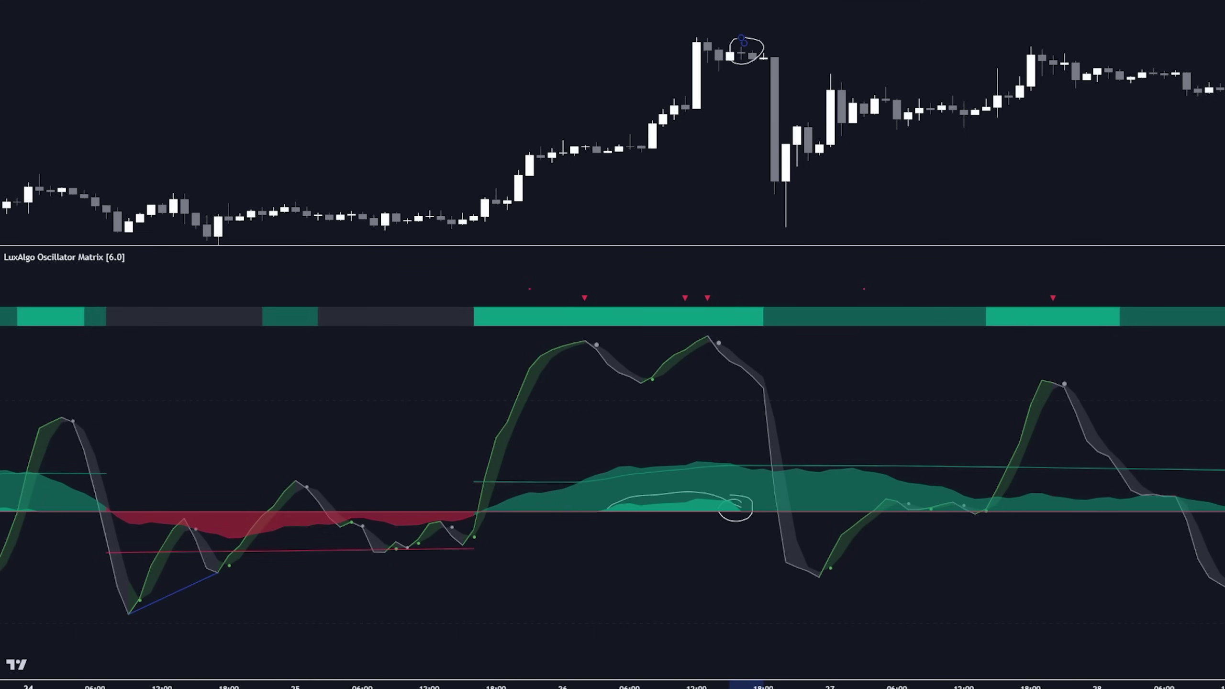
mouse_move(1223, 631)
mouse_down()
mouse_move(1222, 246)
mouse_move(1223, 615)
mouse_up()
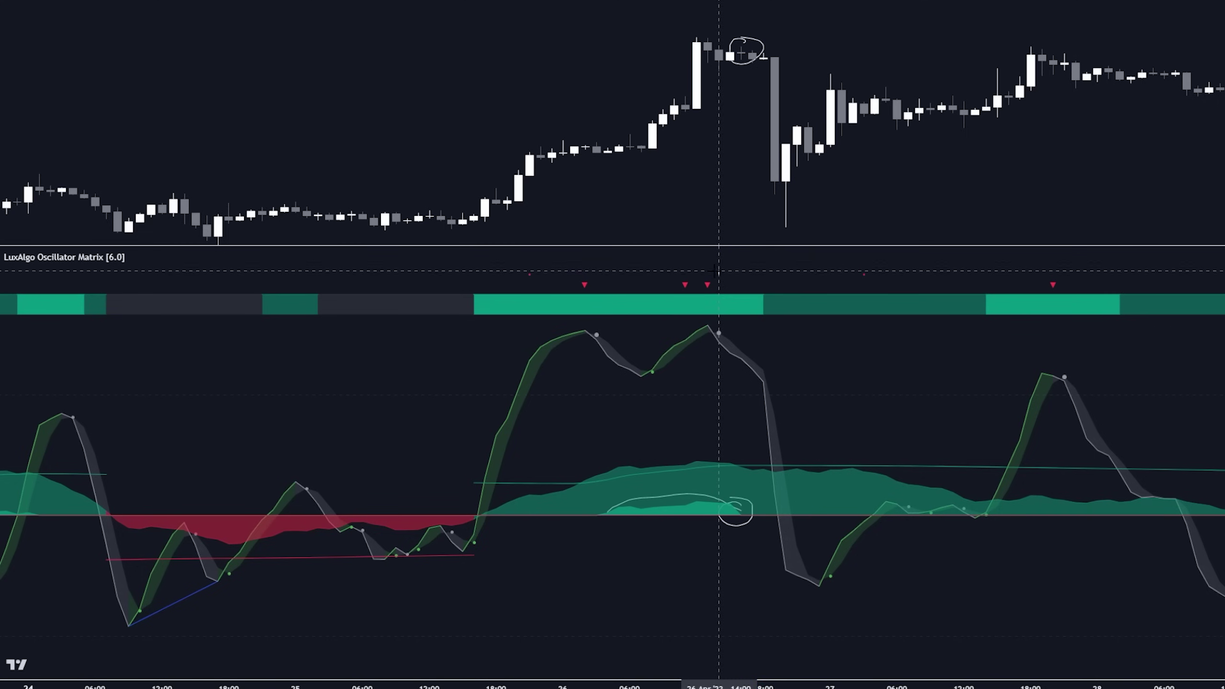
drag(697, 291, 728, 292)
mouse_move(713, 33)
mouse_down()
mouse_move(699, 56)
mouse_move(708, 28)
mouse_up()
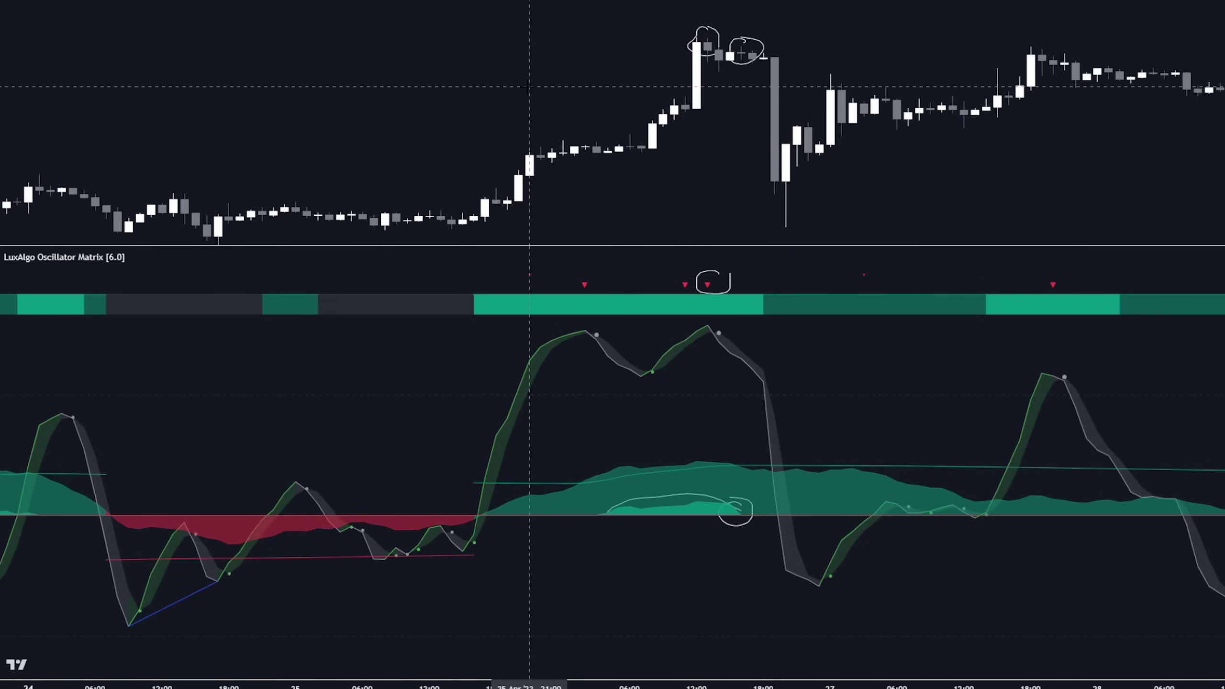
Resize the price and oscillator panes and scales to frame the circled highs
drag(522, 85, 539, 95)
drag(1223, 145, 1224, 72)
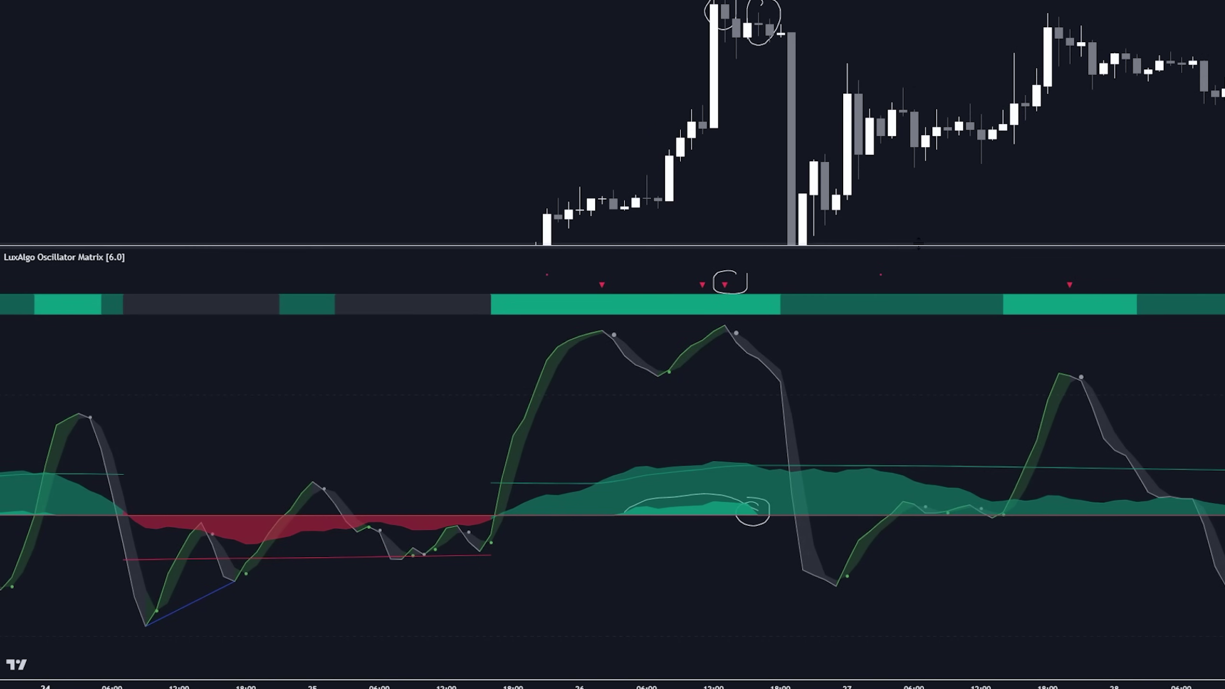
drag(972, 245, 964, 497)
drag(951, 410, 961, 282)
drag(1223, 251, 1223, 333)
drag(1174, 339, 1148, 386)
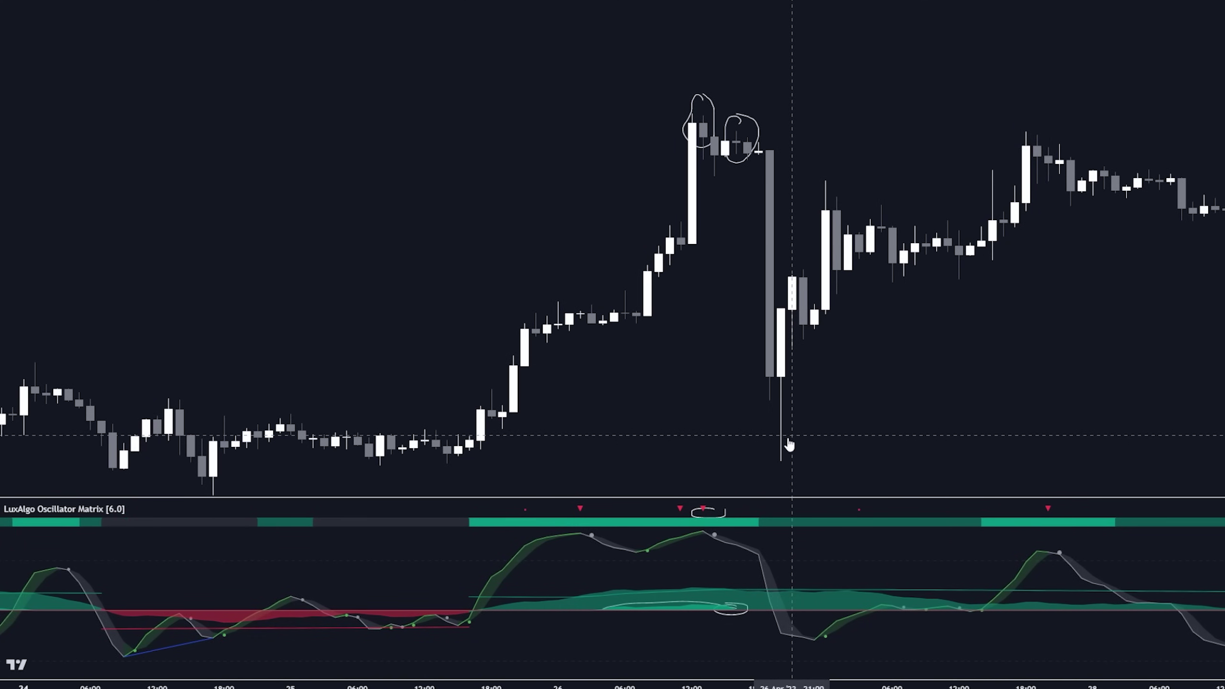
drag(798, 497, 940, 298)
drag(959, 291, 948, 248)
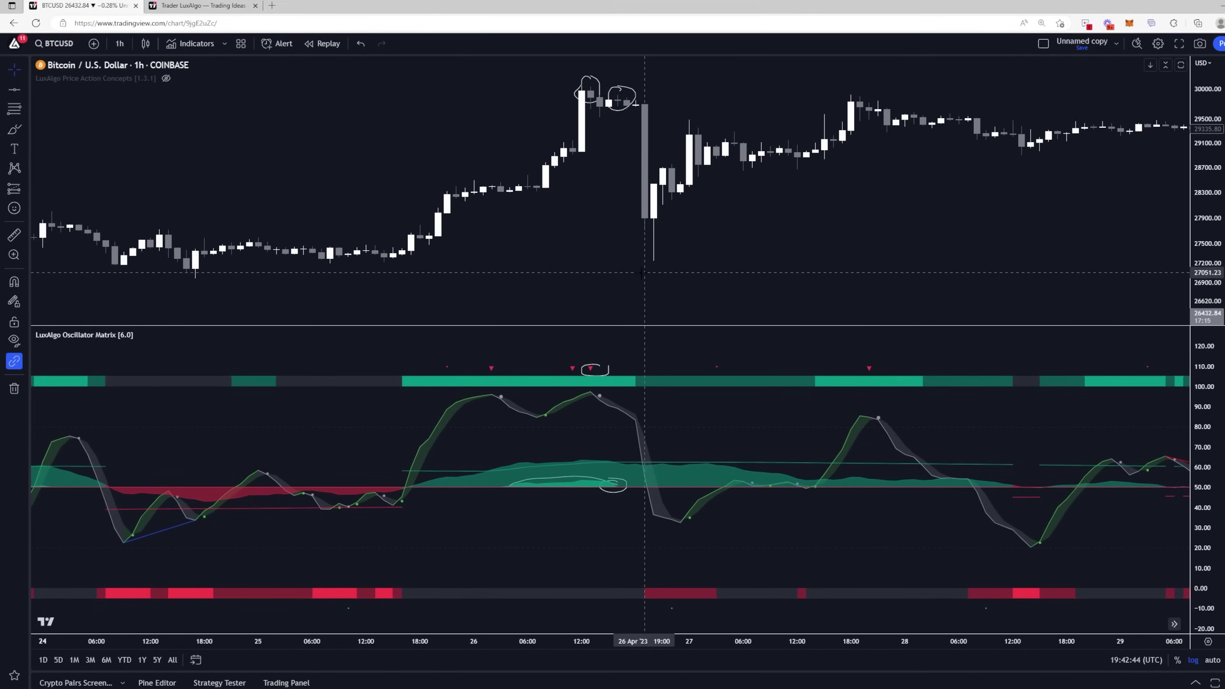
Remove all hand-drawn circles and strokes, then zoom out to show several more days
right_click(641, 273)
click(701, 515)
scroll(842, 630, down, 3)
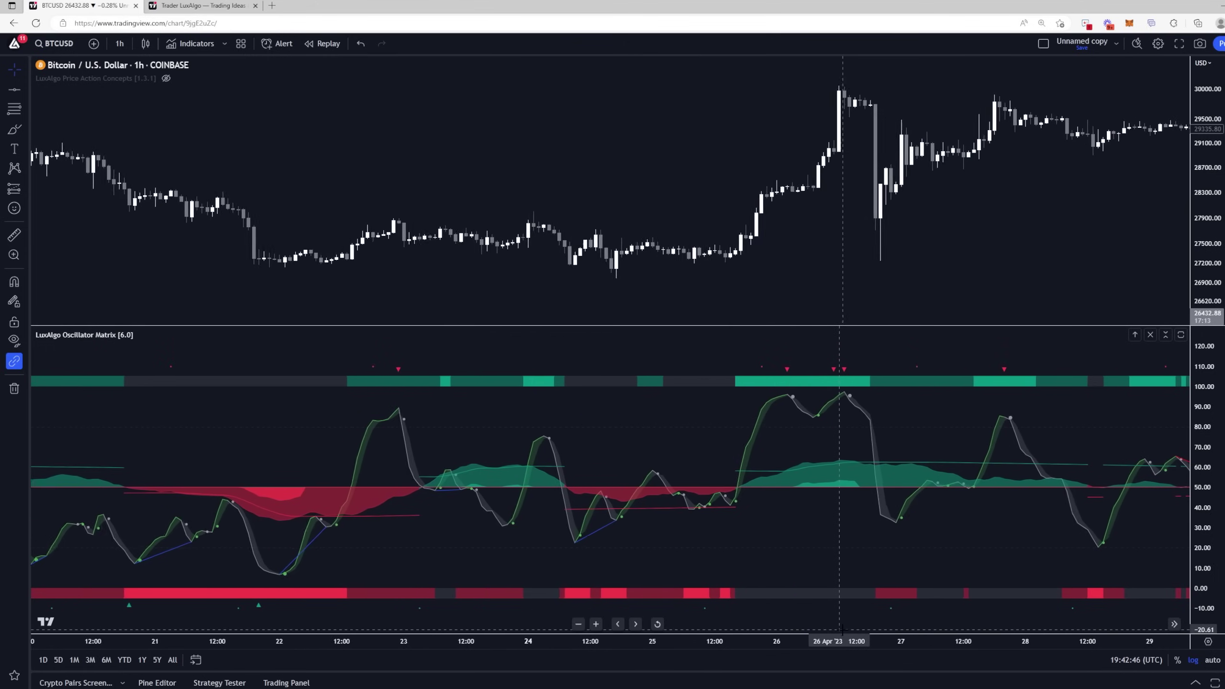
scroll(841, 630, down, 2)
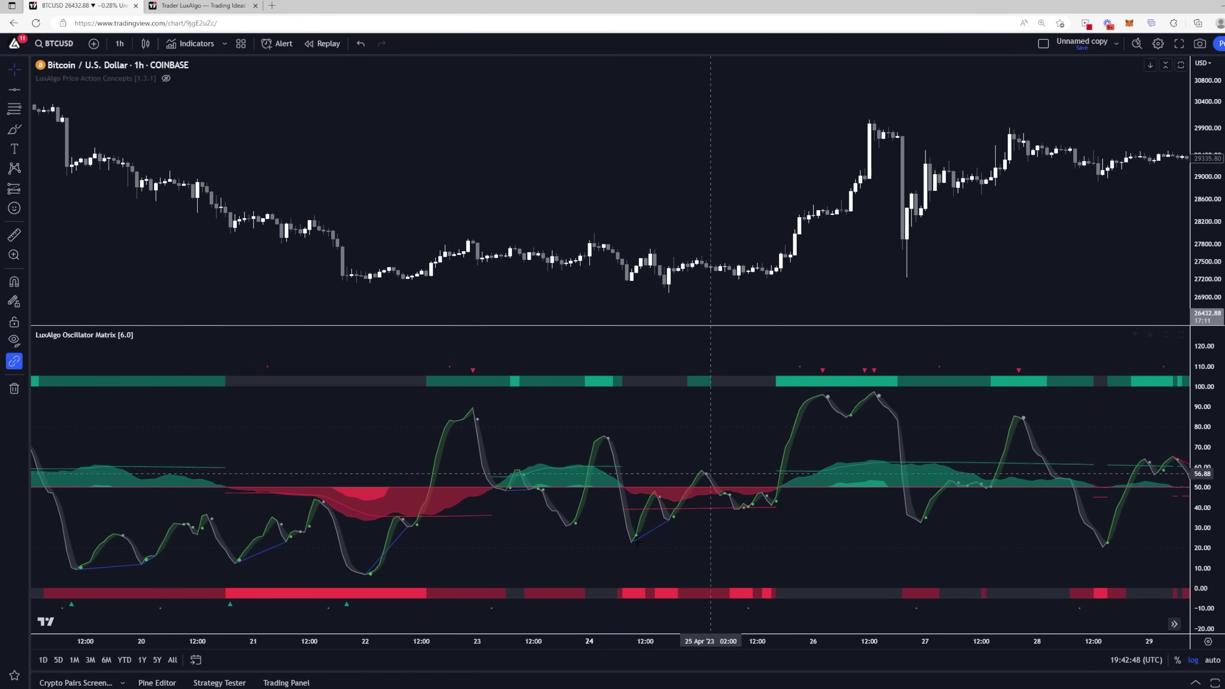
drag(946, 289, 859, 291)
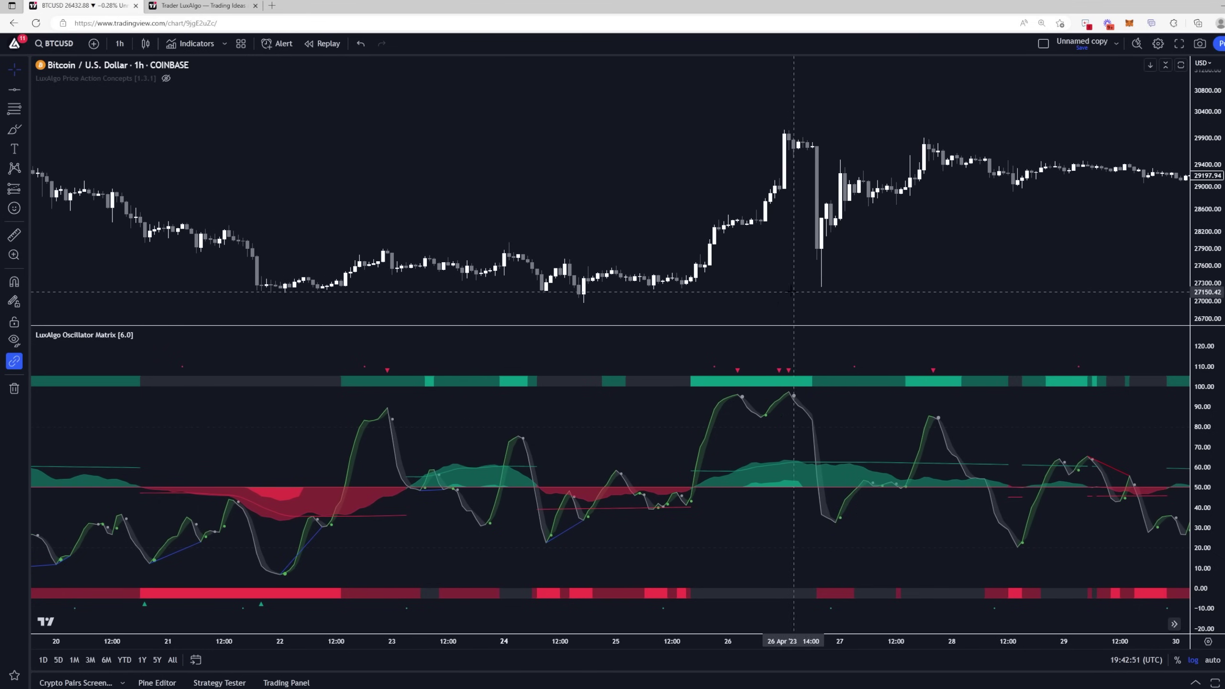
scroll(429, 640, down, 2)
scroll(429, 640, down, 2)
scroll(573, 198, down, 1)
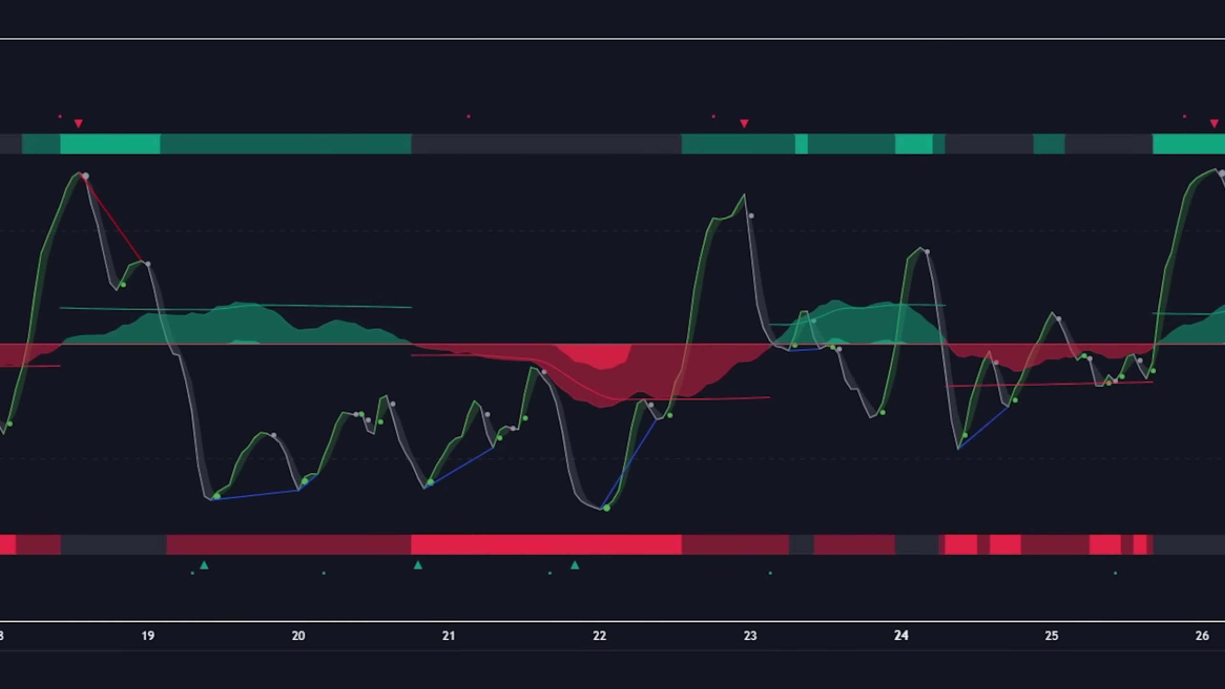
key(Right)
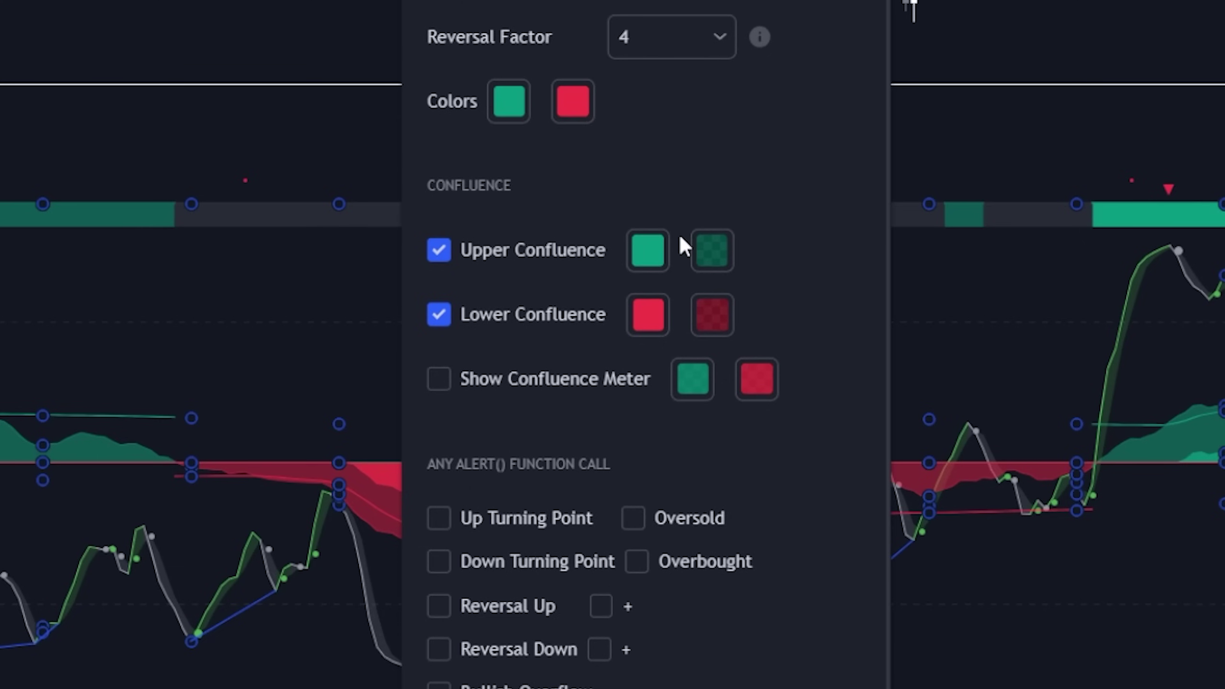
Check the Upper Confluence colour and Reversal Factor options, keeping Reversal Factor at 4
click(663, 250)
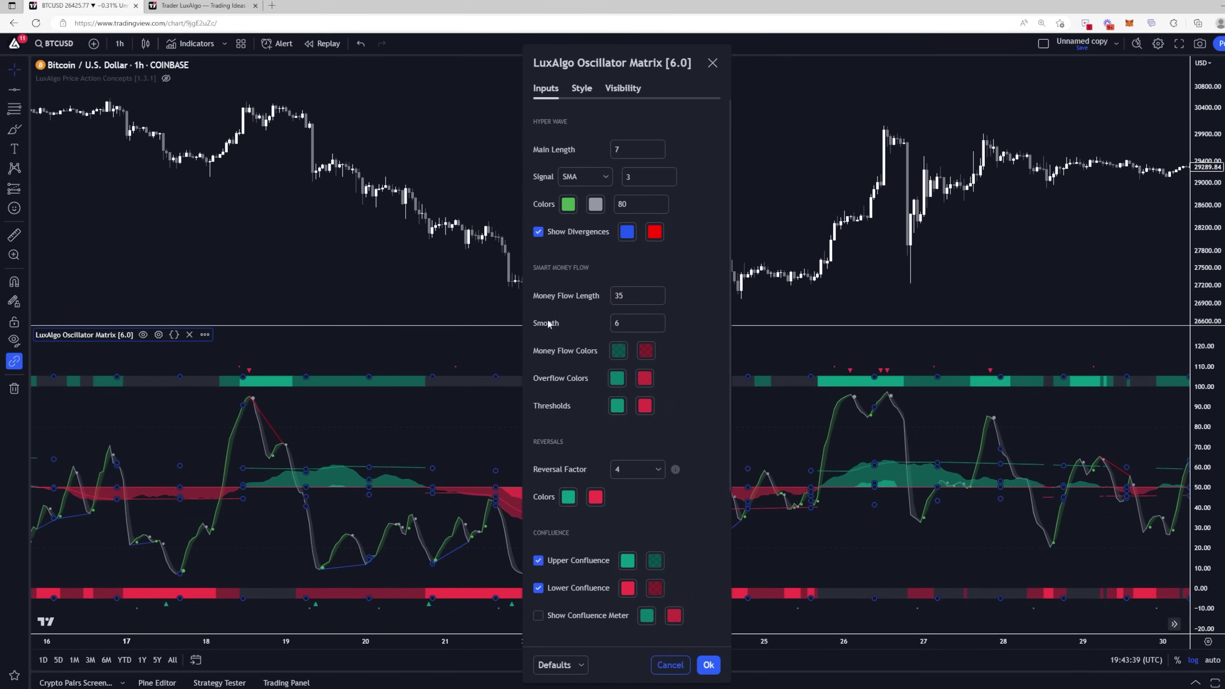
scroll(618, 375, down, 3)
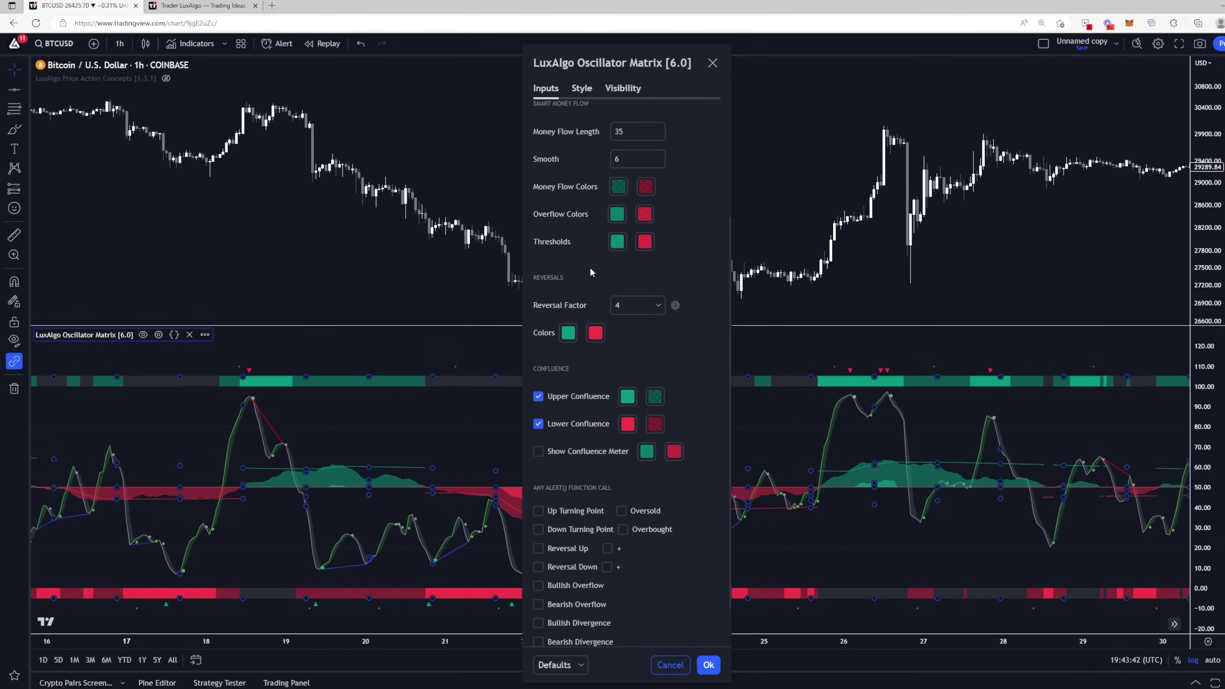
click(650, 306)
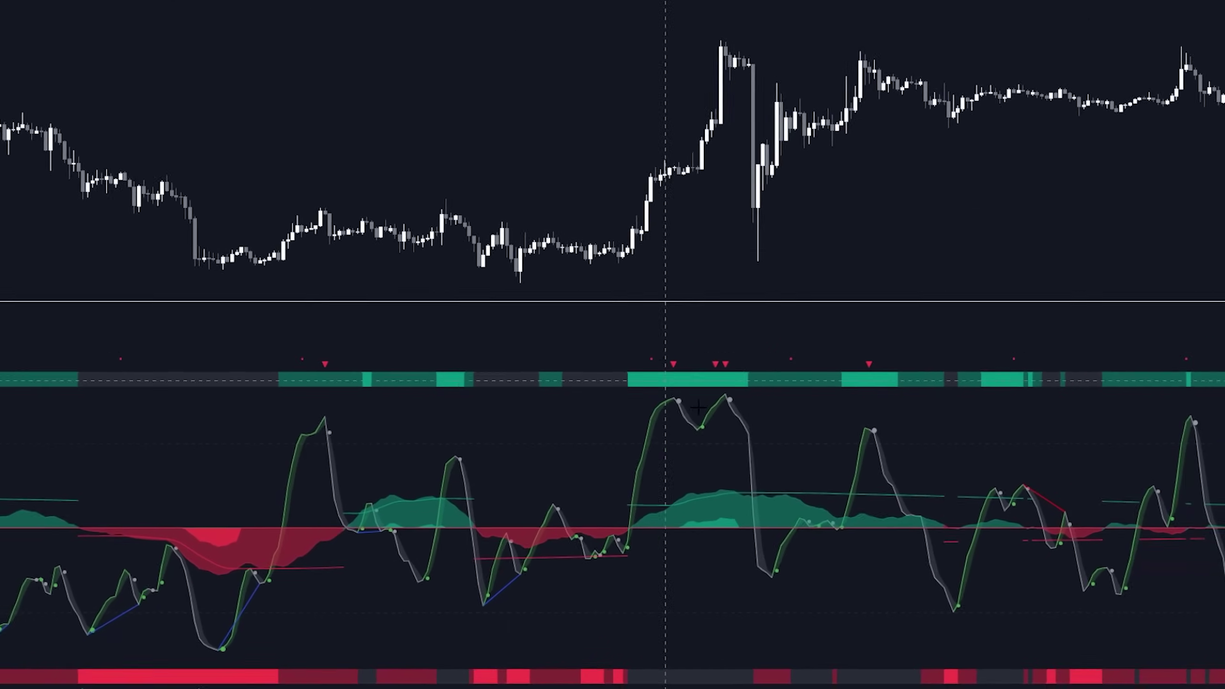
Pan and zoom the chart forward through late April to late May
drag(892, 248, 171, 264)
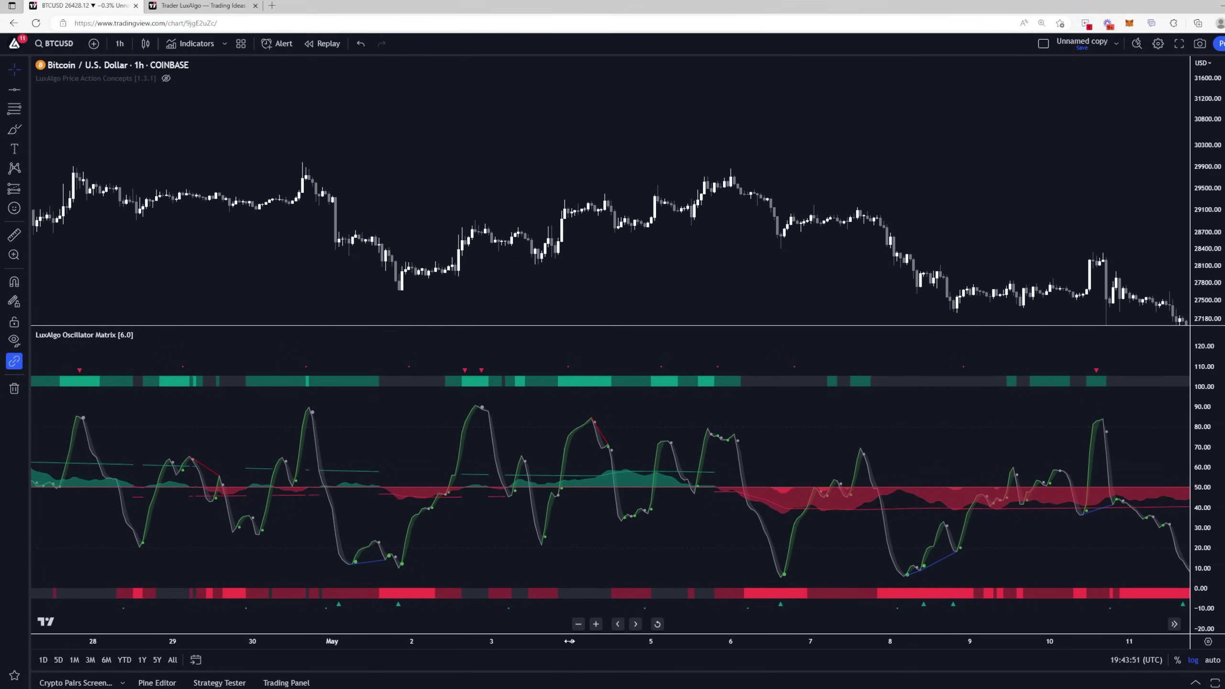
drag(569, 641, 398, 564)
drag(594, 266, 871, 205)
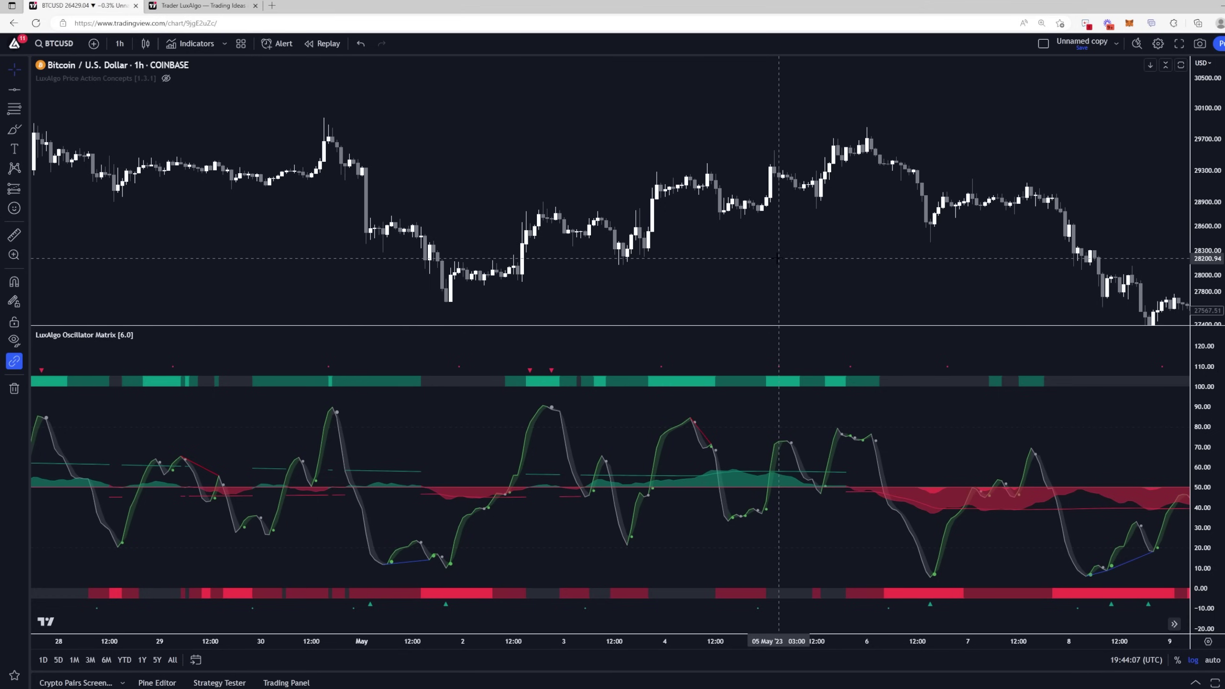
drag(728, 252, 600, 254)
drag(550, 640, 943, 641)
drag(1103, 258, 232, 208)
scroll(892, 579, down, 10)
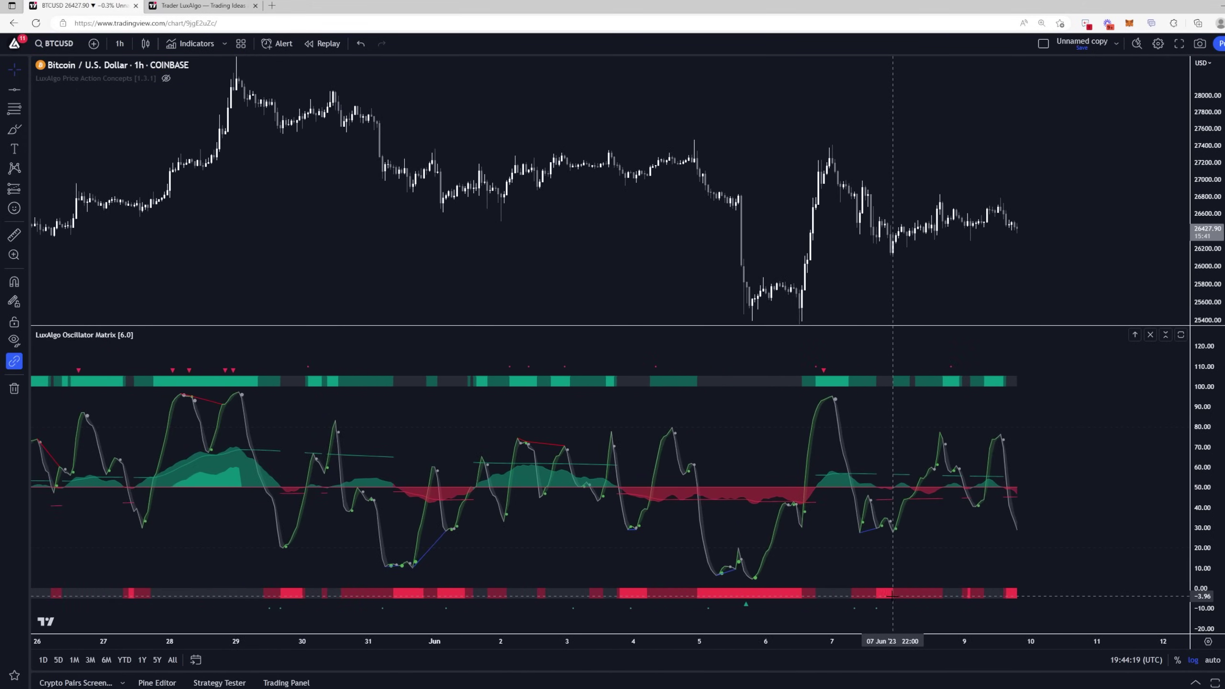
scroll(904, 548, up, 7)
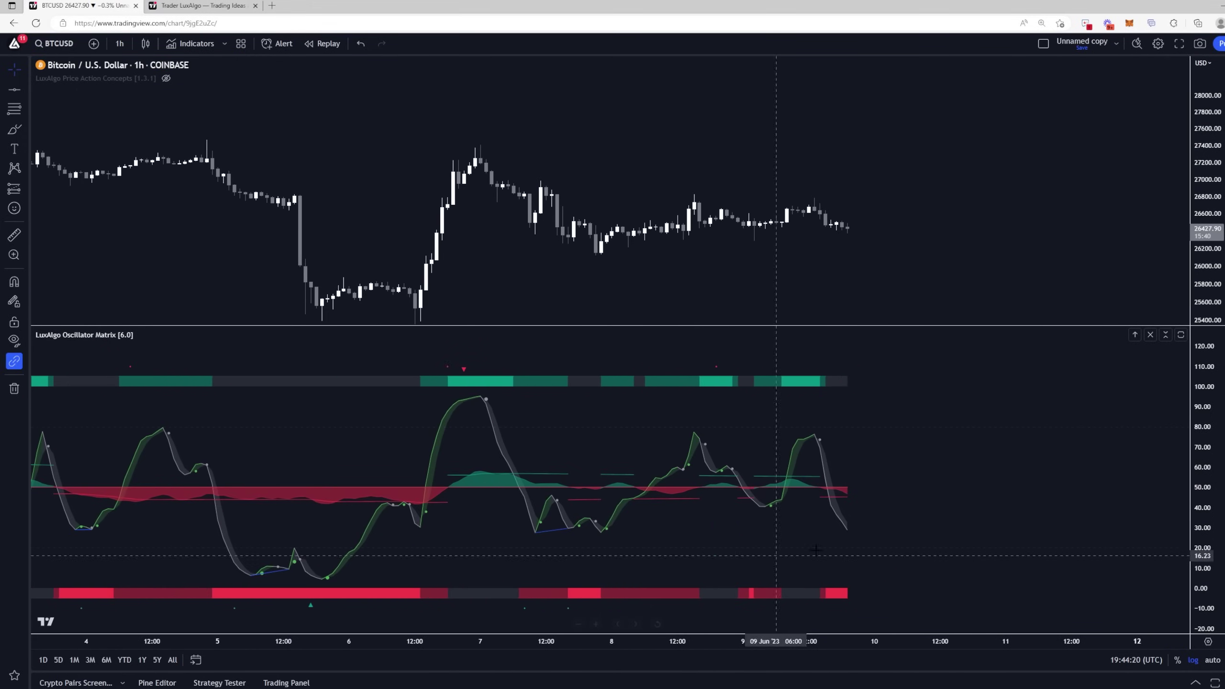
scroll(903, 544, up, 6)
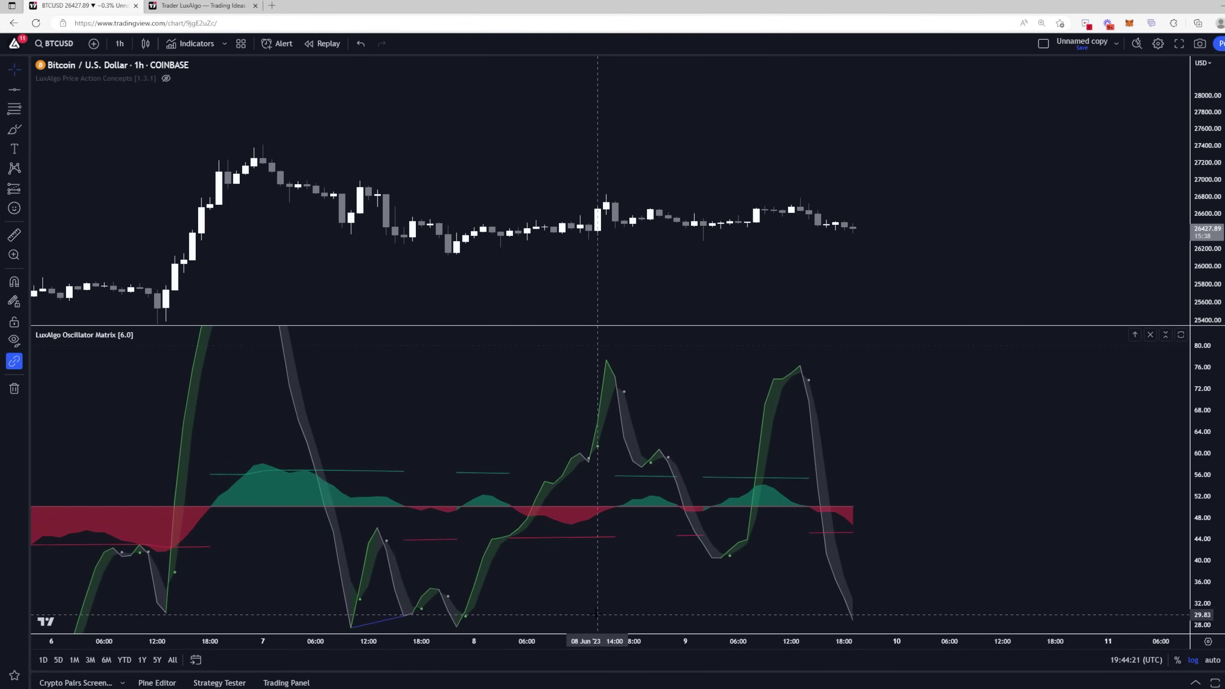
scroll(594, 611, left, 3)
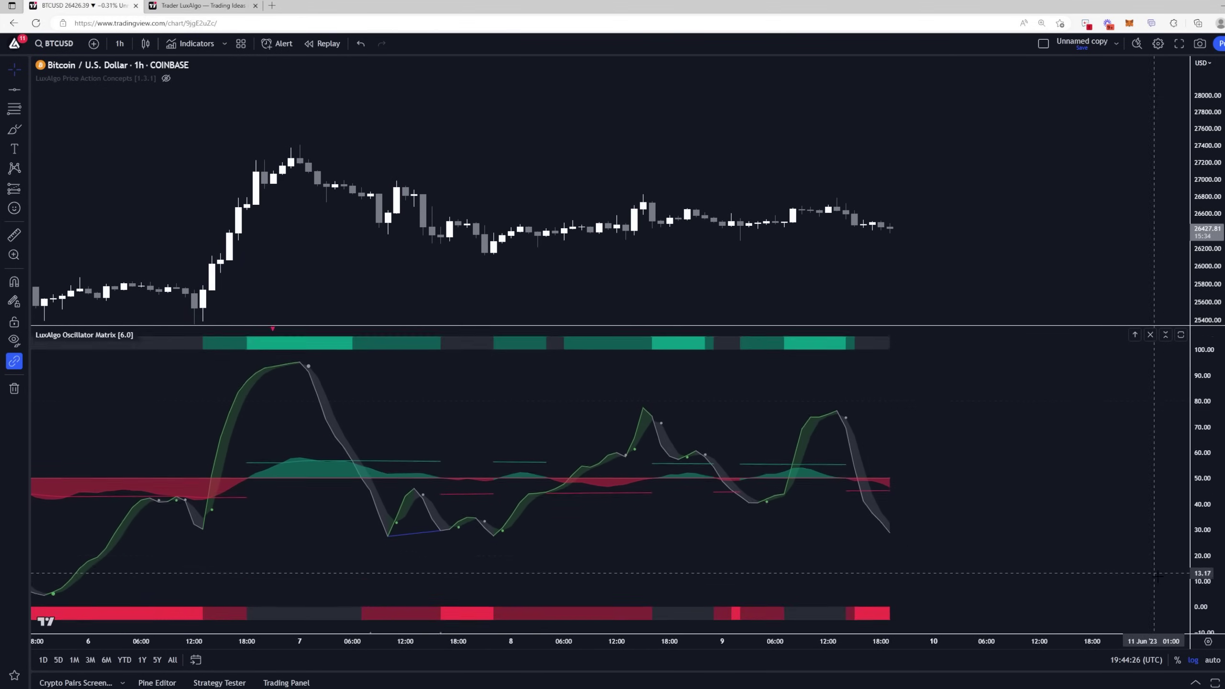
scroll(1041, 646, down, 5)
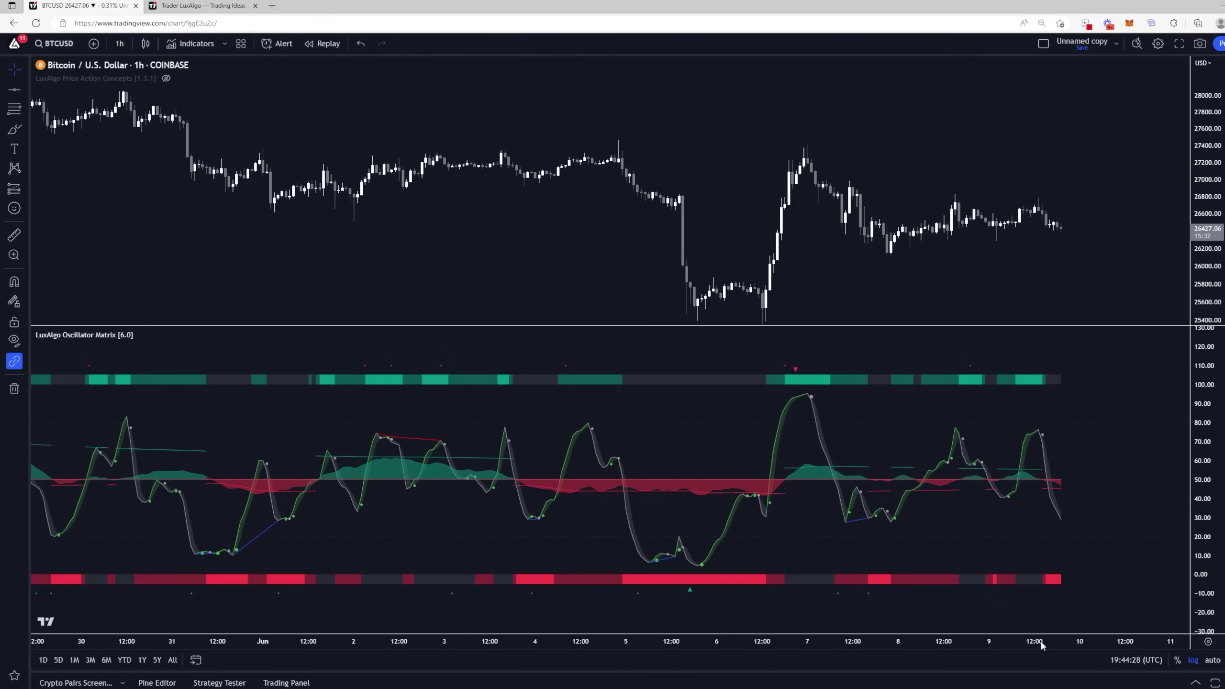
drag(1051, 251, 845, 255)
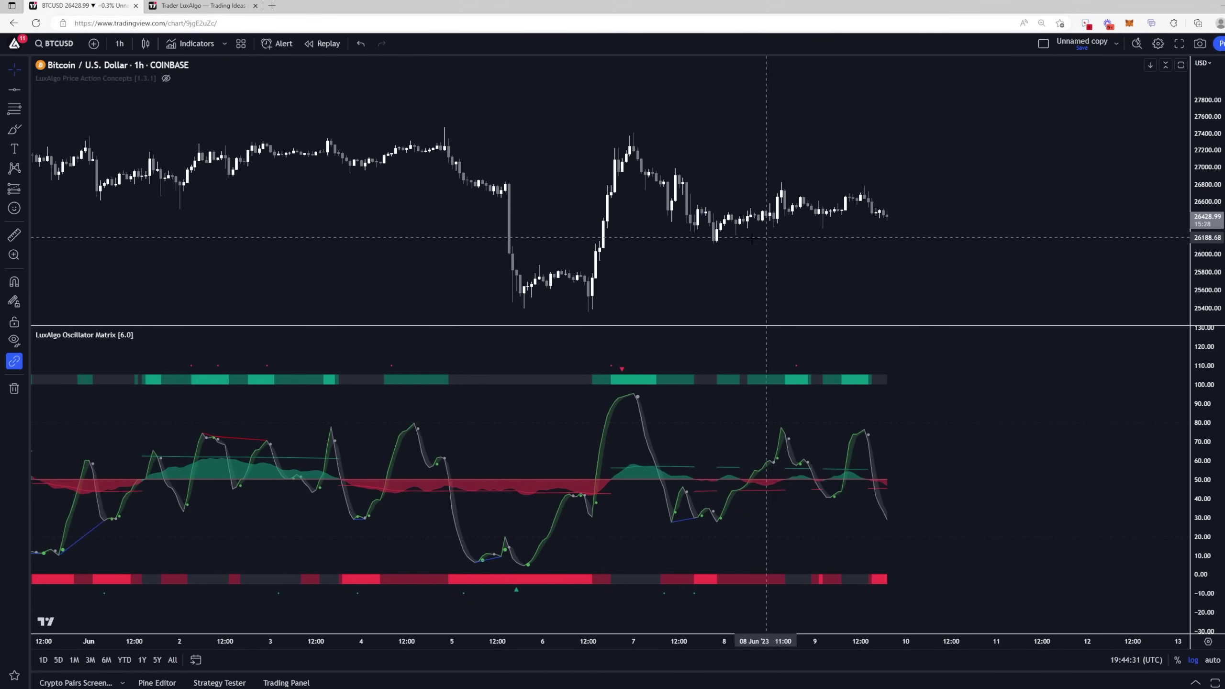
Pan back and rescale the price and oscillator axes to frame 30 March – 7 April
drag(680, 241, 750, 243)
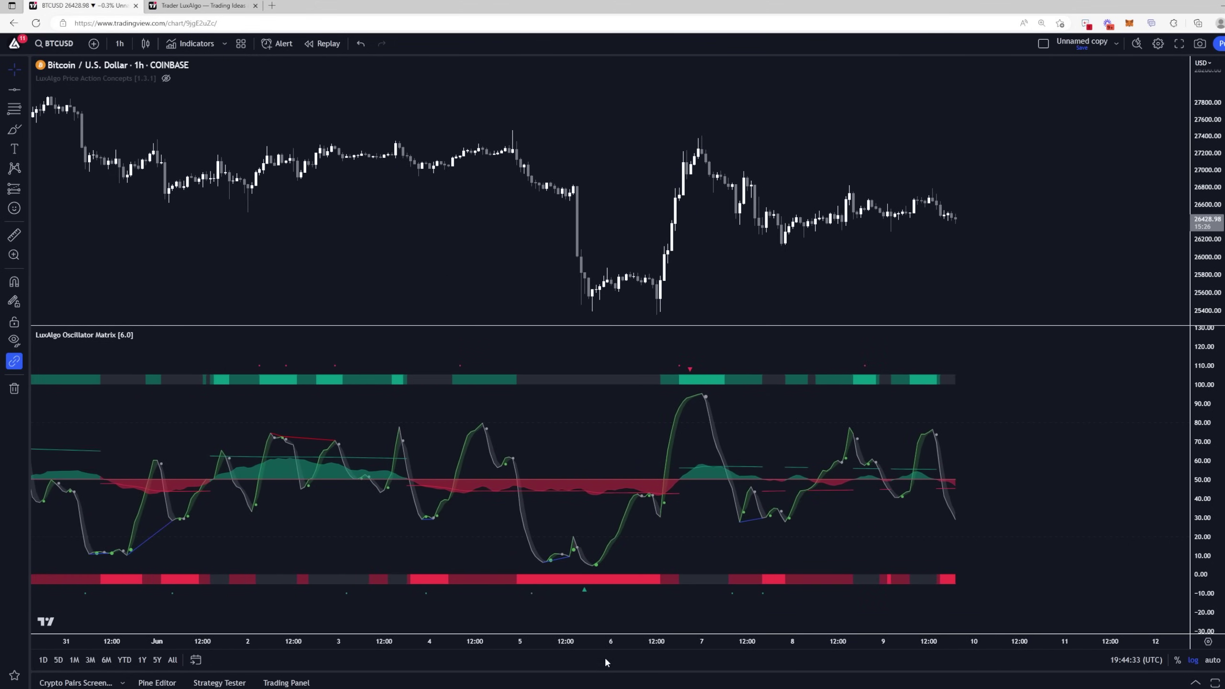
drag(627, 646, 963, 638)
drag(1195, 446, 1193, 469)
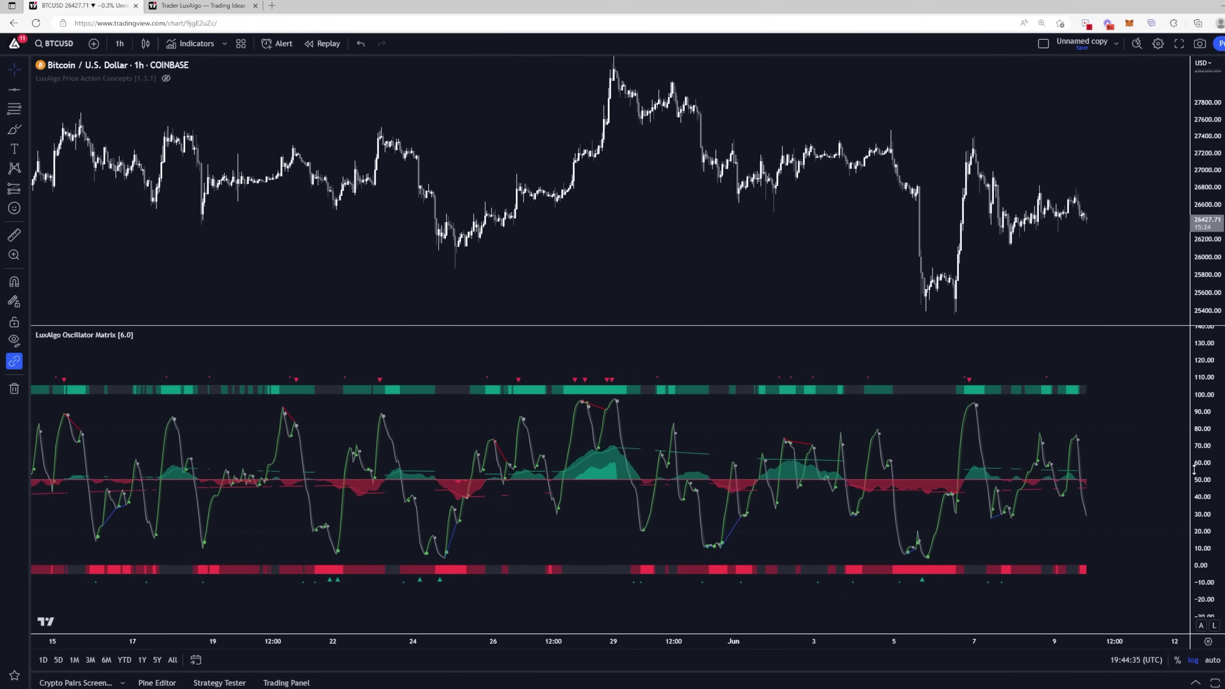
drag(375, 243, 694, 264)
drag(421, 285, 796, 306)
drag(421, 251, 871, 319)
drag(1203, 199, 1203, 309)
drag(545, 285, 906, 297)
drag(515, 266, 667, 282)
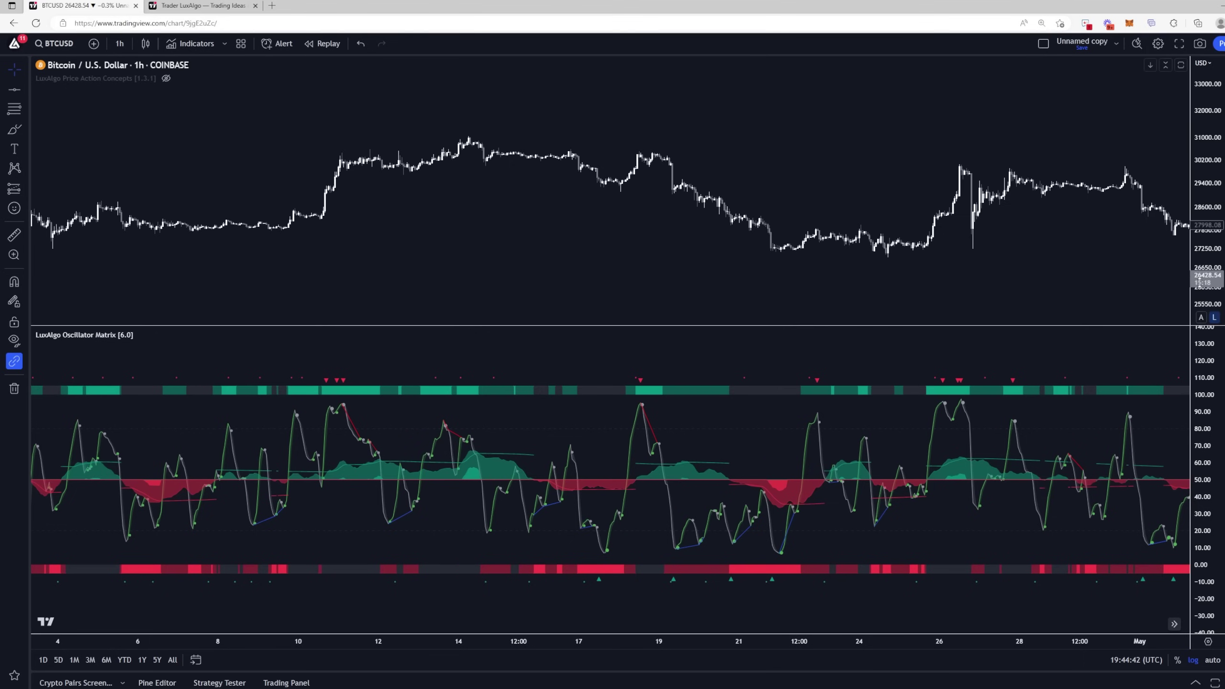
drag(1205, 269, 1205, 88)
drag(820, 171, 921, 157)
drag(1206, 168, 1206, 235)
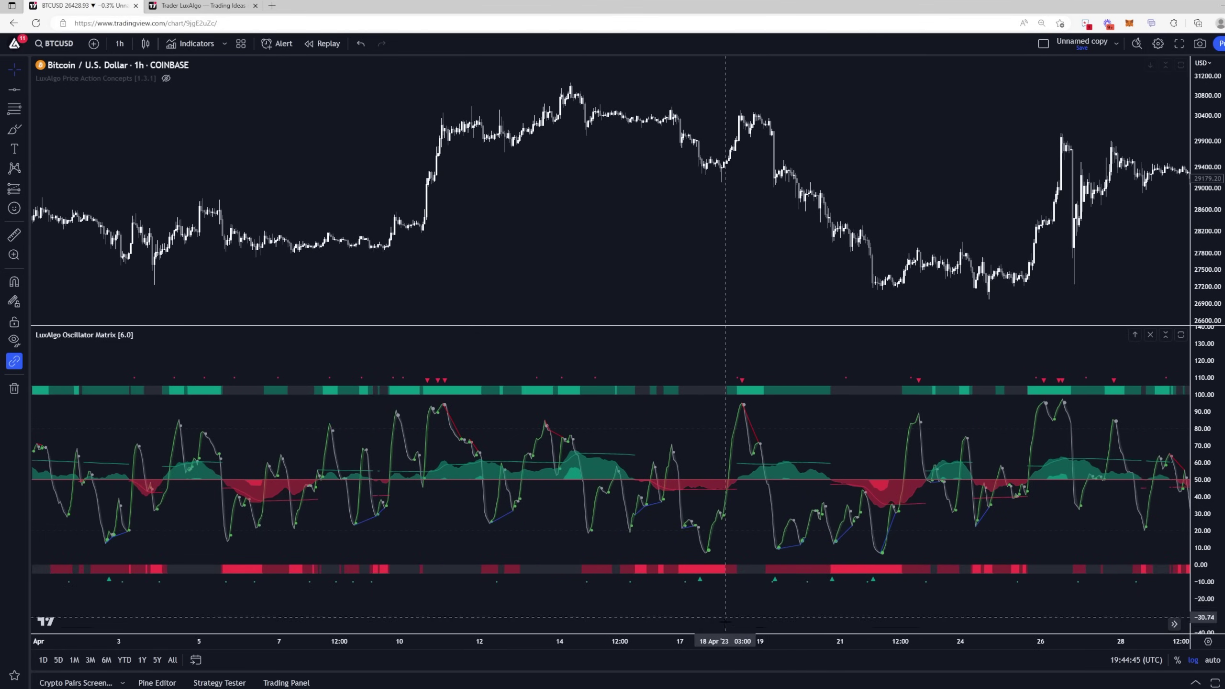
scroll(636, 154, up, 5)
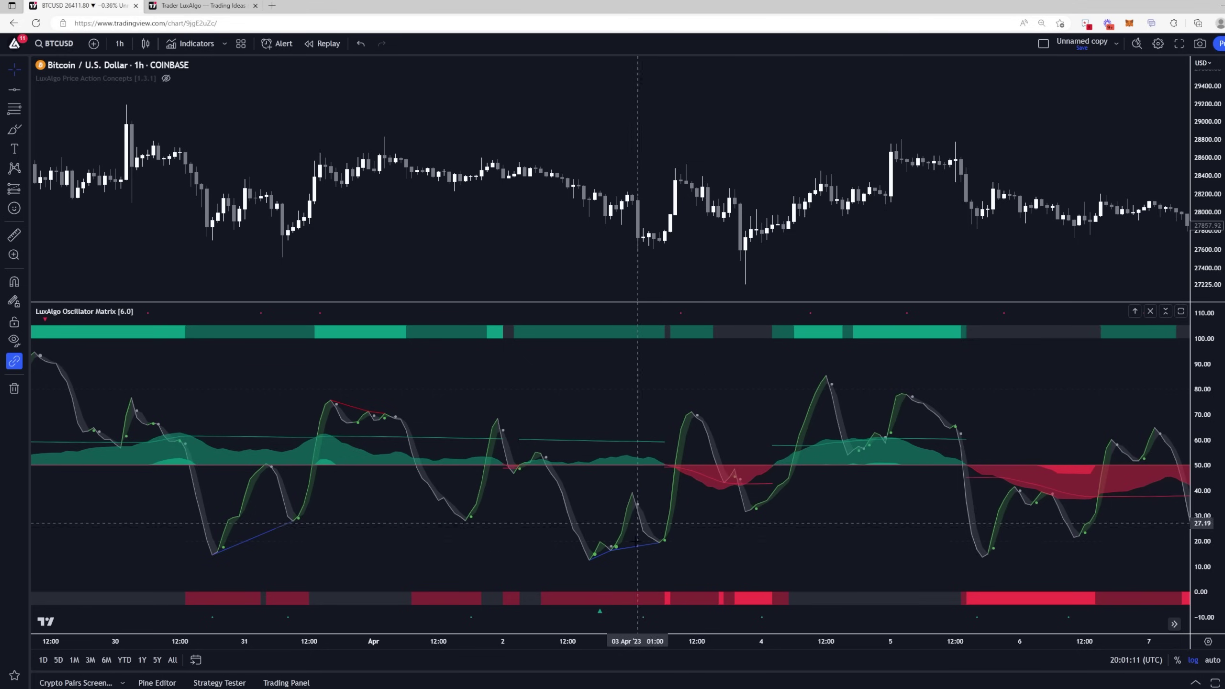
Zoom out and pan so the chart spans 8 April to 1 May above the oscillator
drag(415, 255, 422, 255)
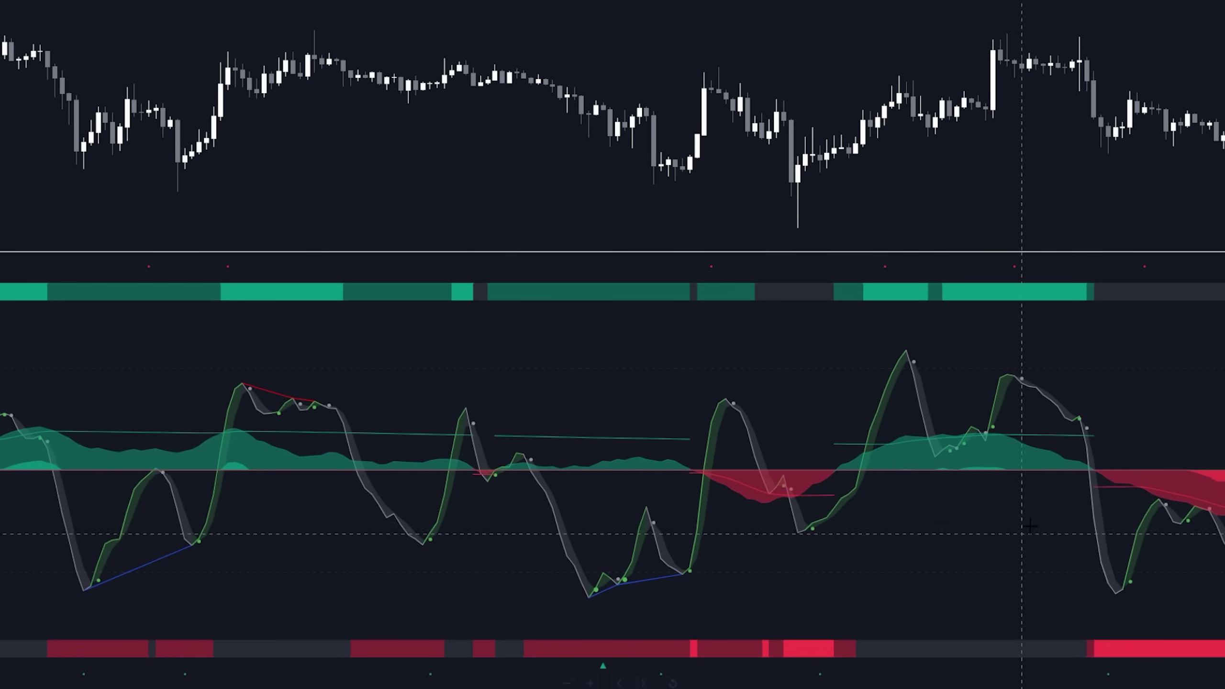
drag(1029, 515, 920, 514)
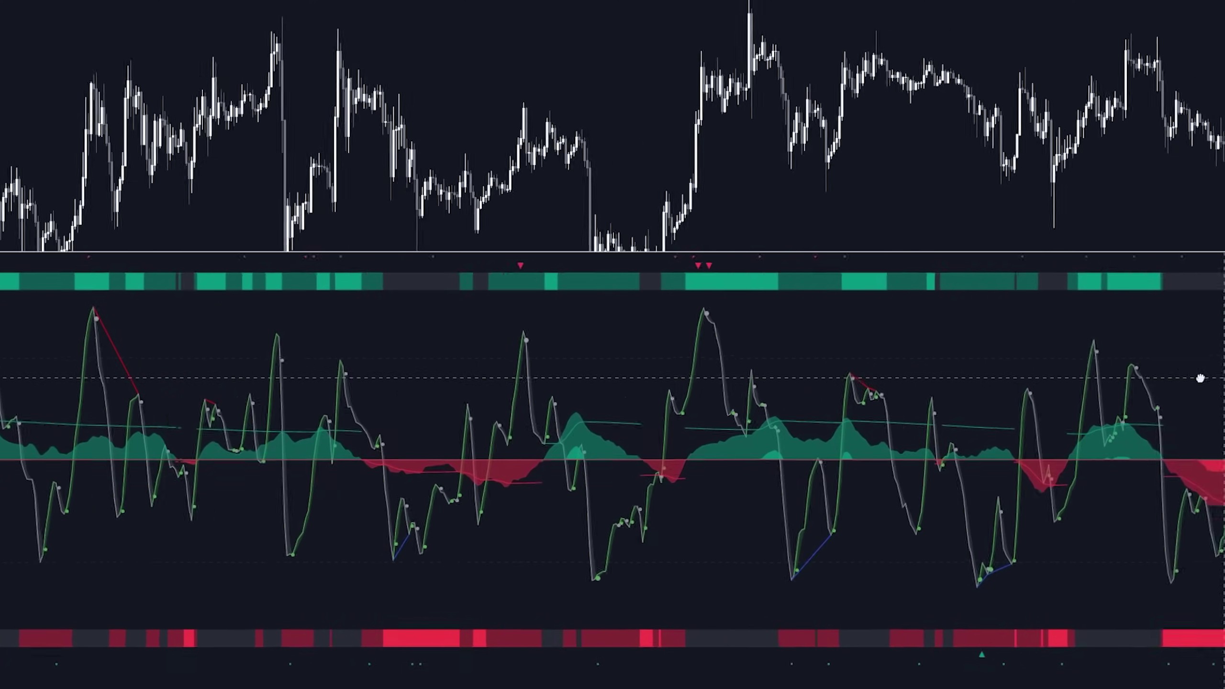
drag(601, 383, 506, 407)
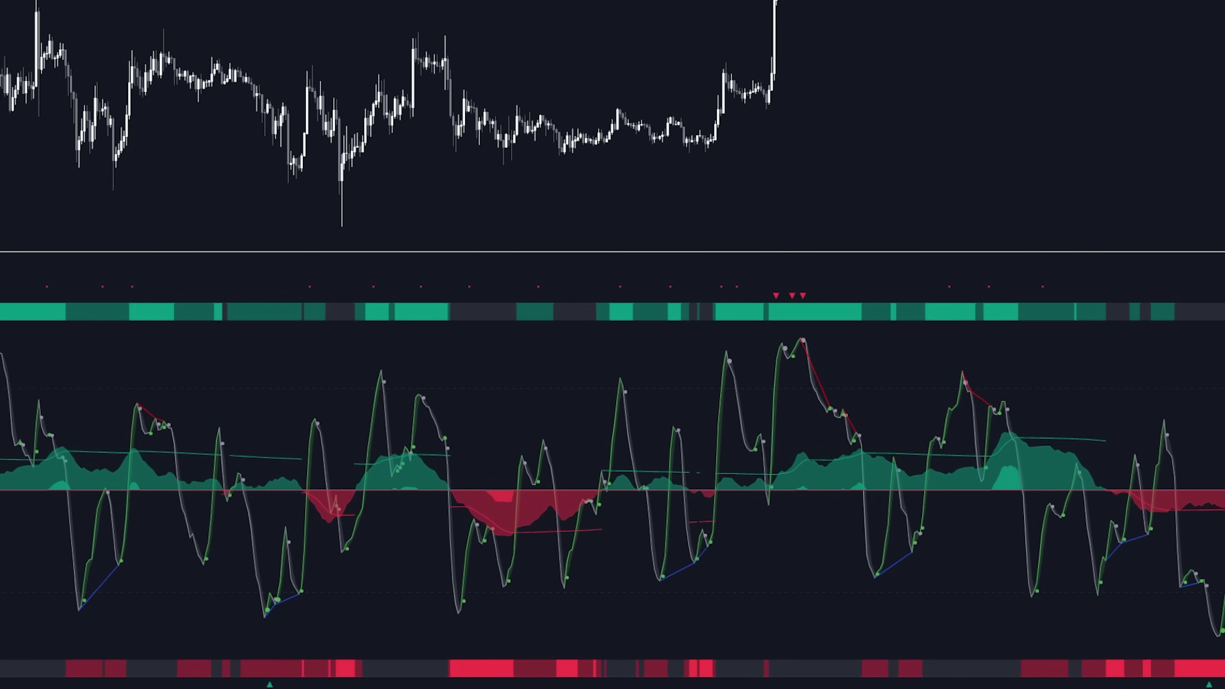
drag(999, 276, 752, 272)
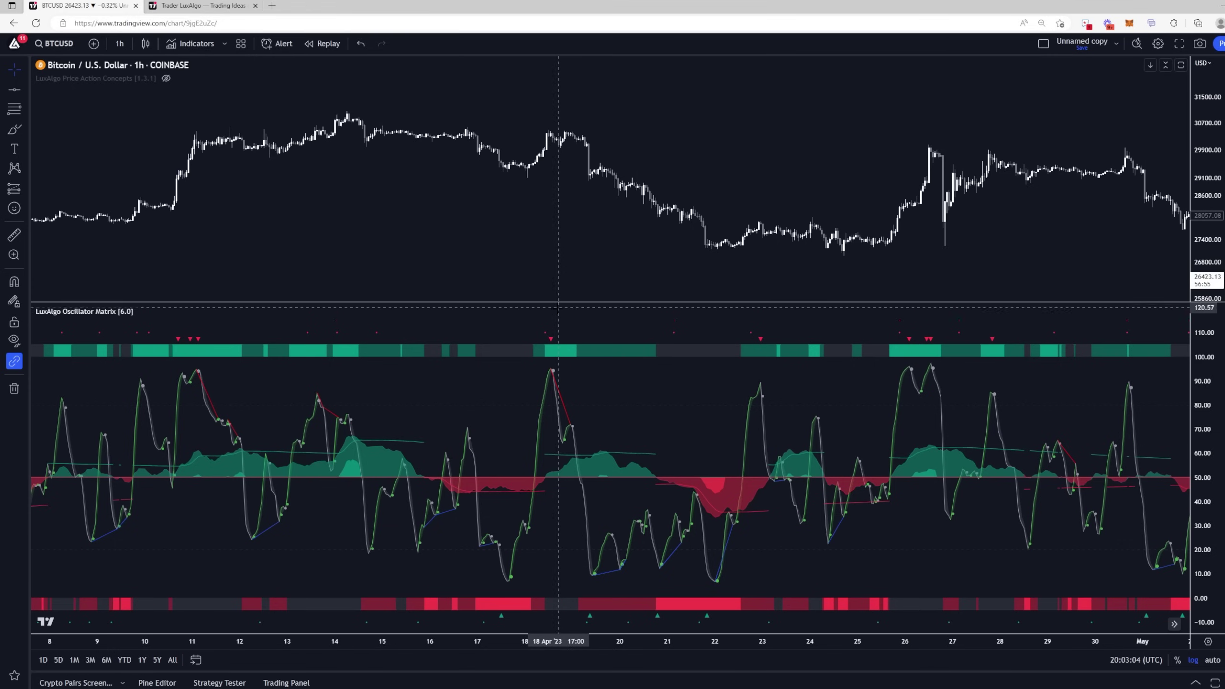
Open and dismiss the Oscillator Matrix settings, then shrink its pane to a bottom strip
click(553, 341)
double_click(553, 341)
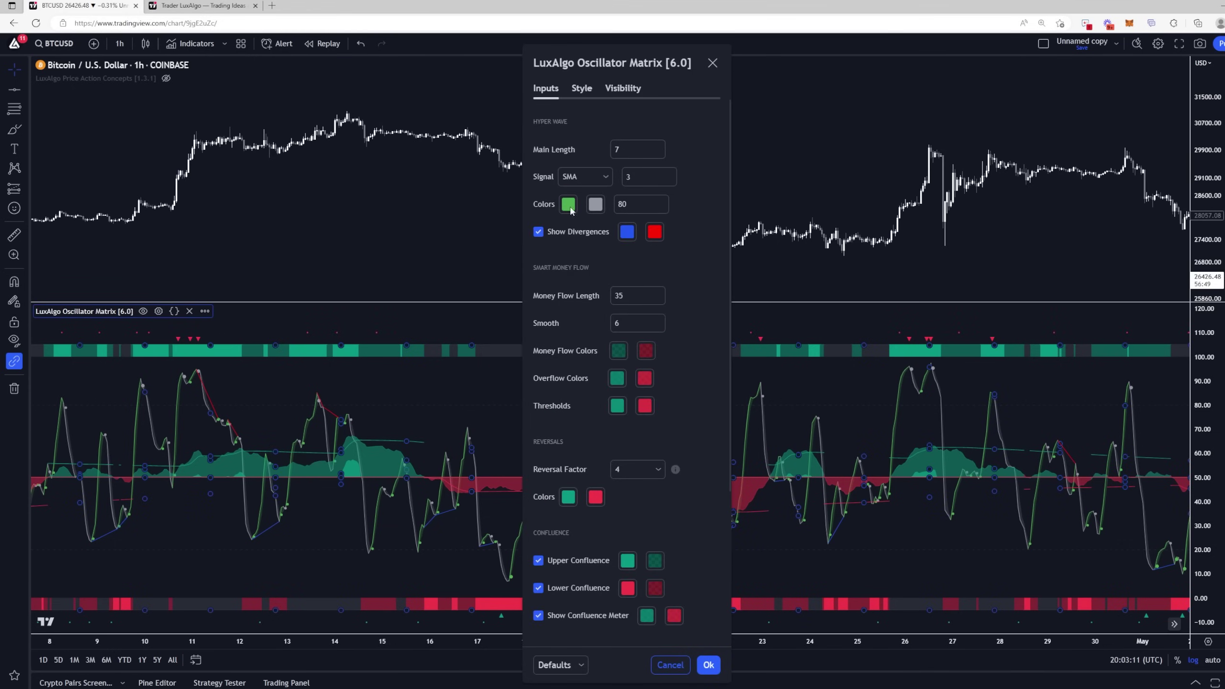
key(Escape)
drag(495, 302, 495, 485)
drag(599, 364, 496, 356)
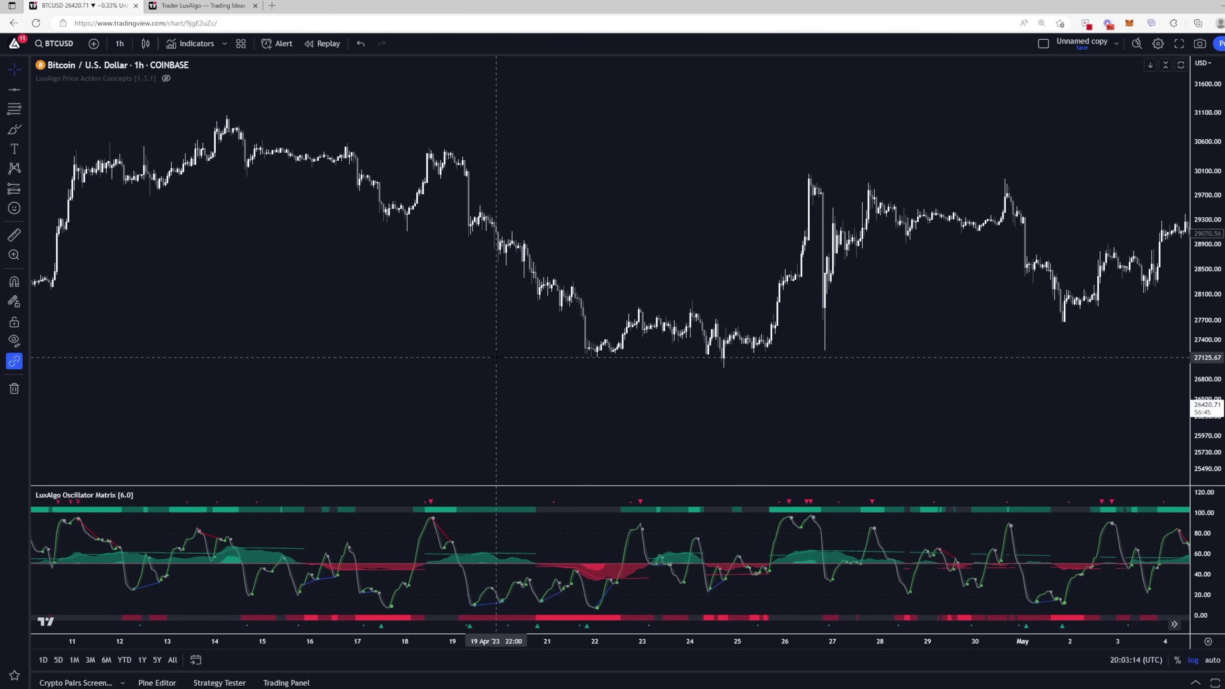
Show the Price Action Concepts overlay and pan to about 26 May – 10 June
click(166, 78)
drag(886, 120, 196, 145)
drag(927, 273, 296, 147)
drag(955, 181, 36, 202)
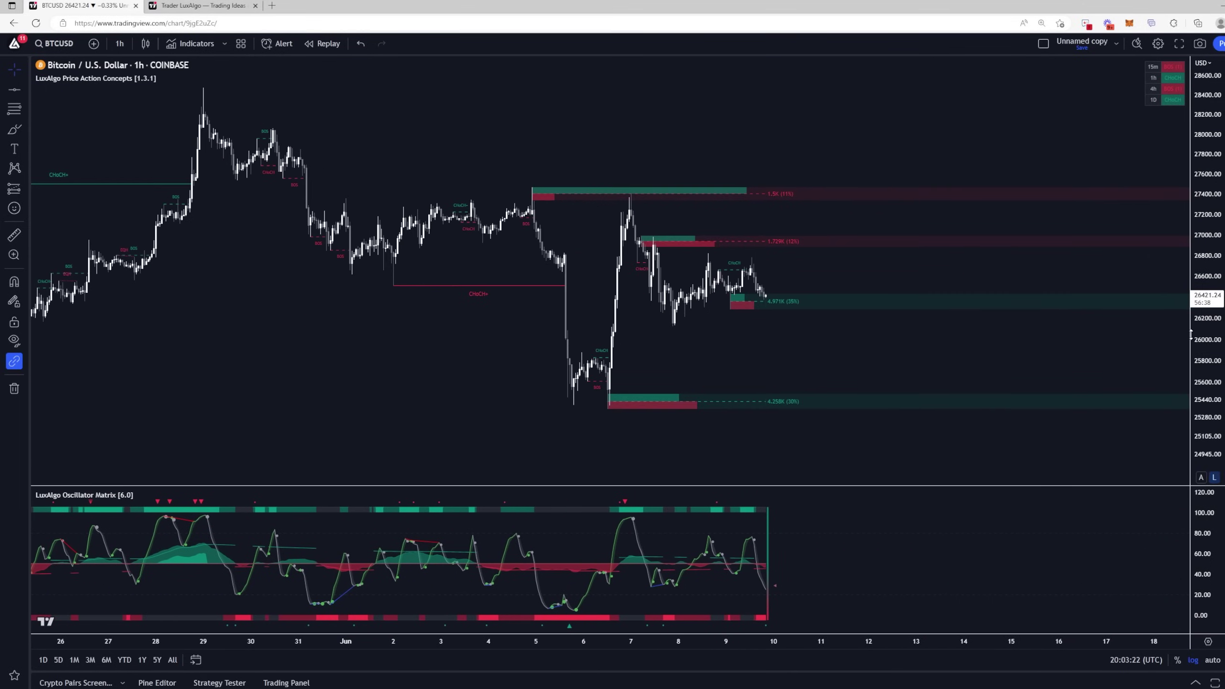
Check the Price Action Concepts and Signals & Overlays settings without changes, then hide Signals & Overlays
double_click(874, 309)
key(Escape)
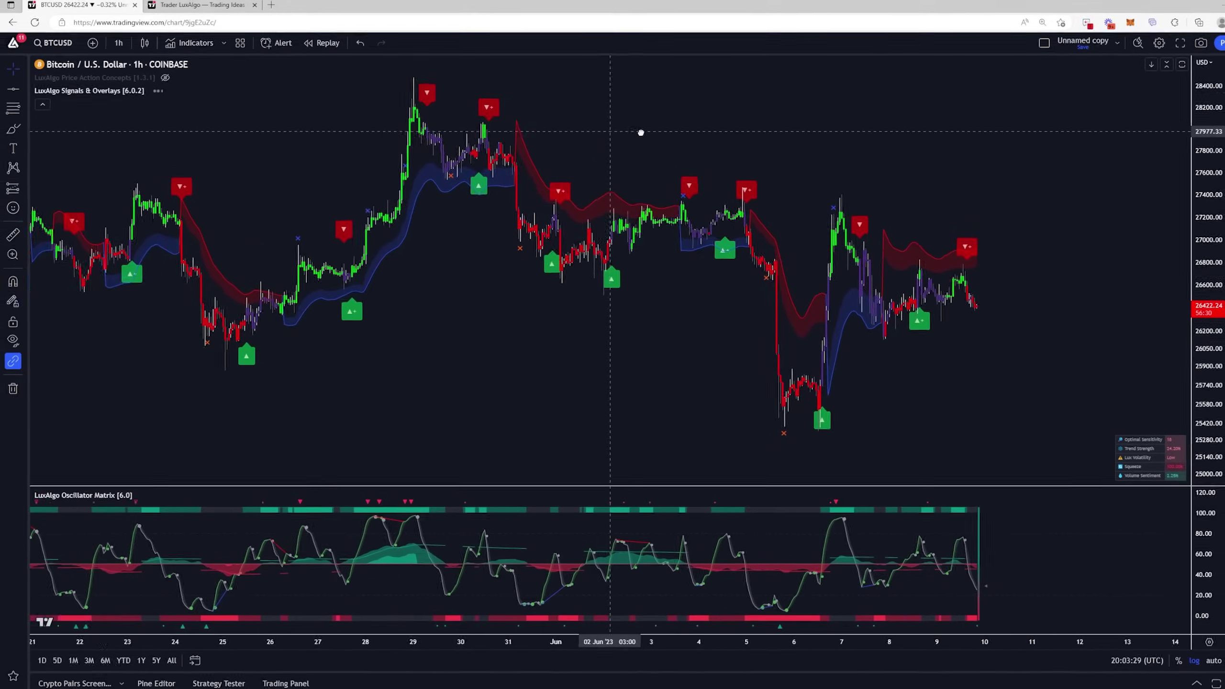
scroll(868, 500, up, 5)
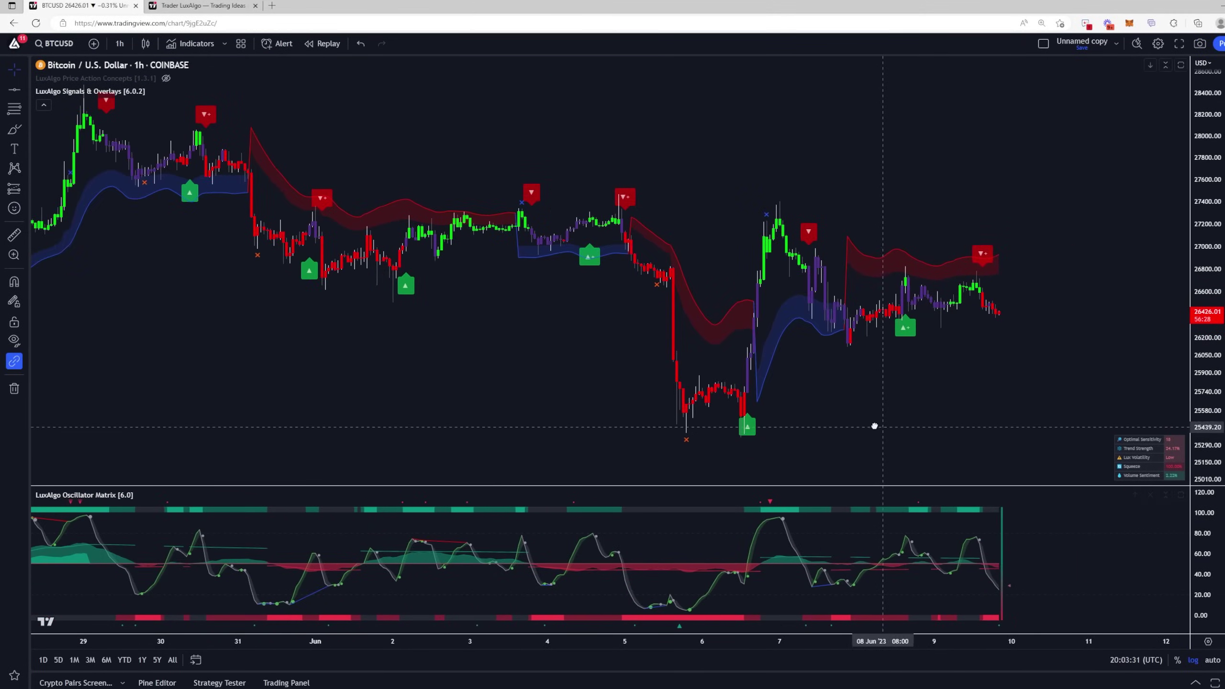
double_click(781, 339)
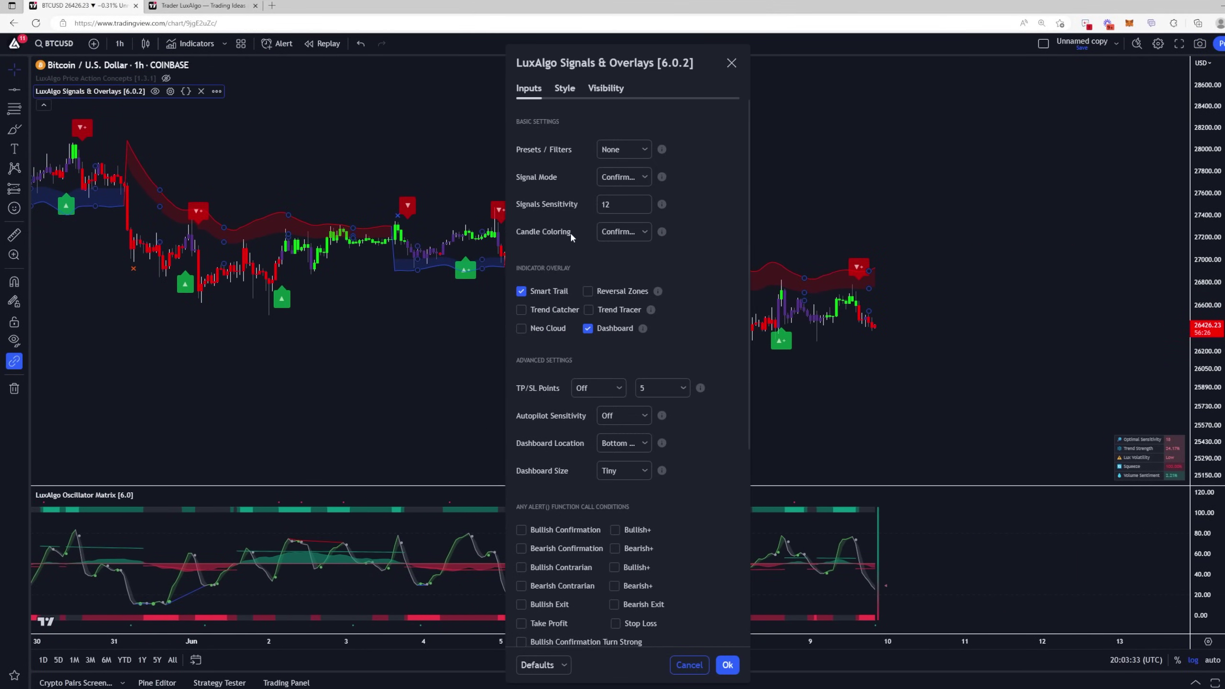
click(272, 125)
click(153, 92)
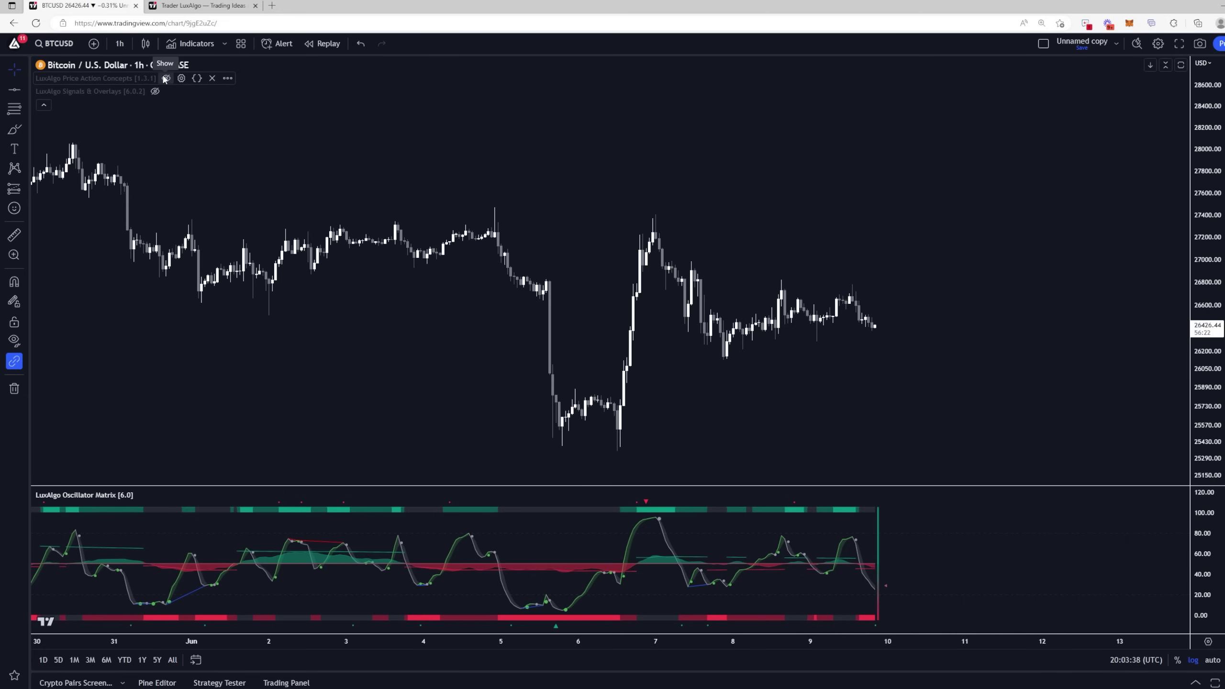
Show the Price Action Concepts overlay again and enlarge the Oscillator Matrix pane to over half the chart
click(166, 78)
drag(429, 136, 393, 123)
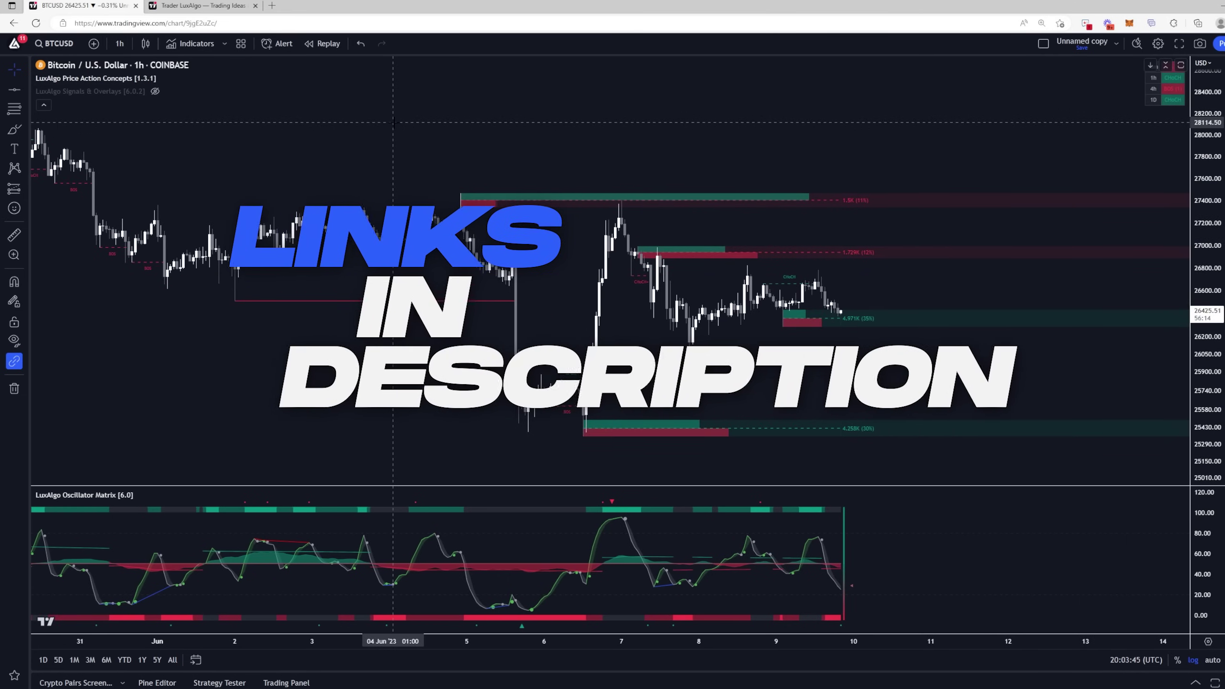
drag(550, 161, 546, 155)
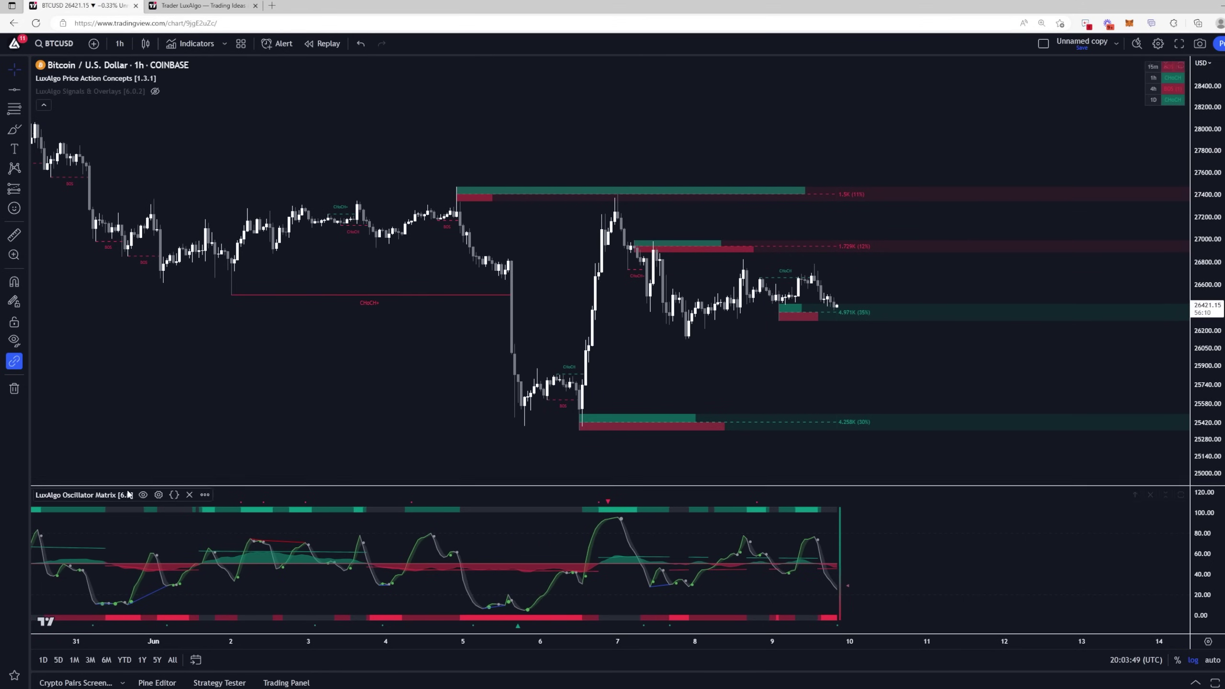
drag(156, 484, 156, 288)
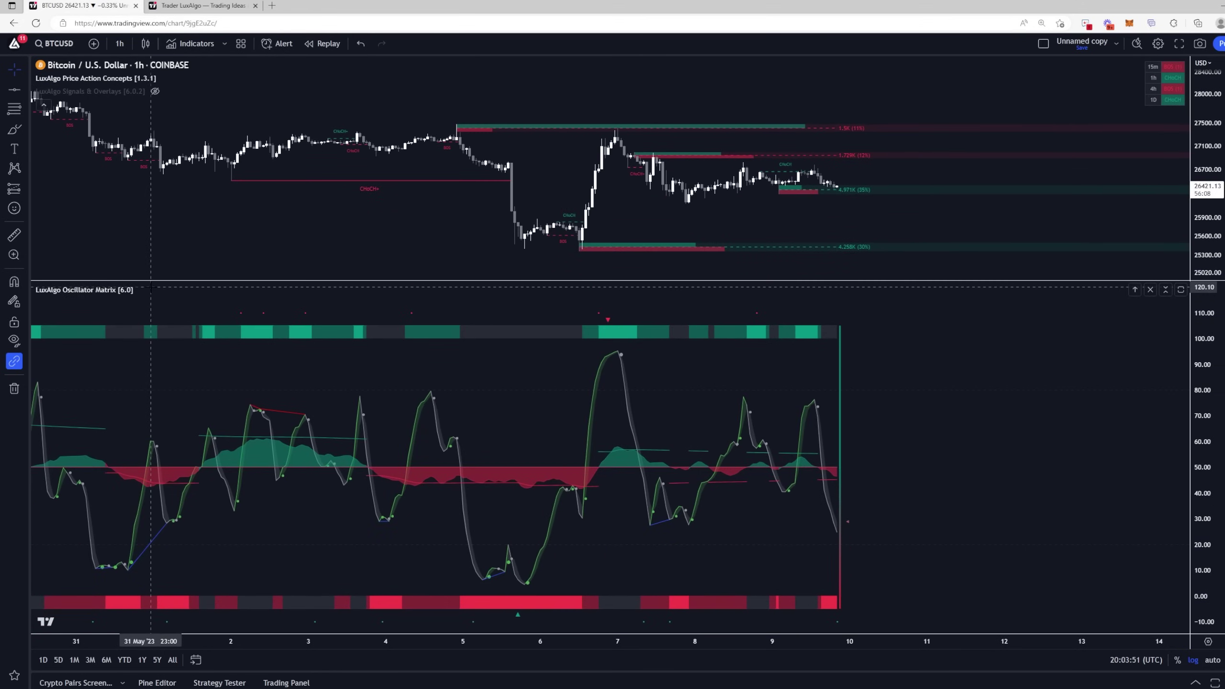
mouse_move(124, 289)
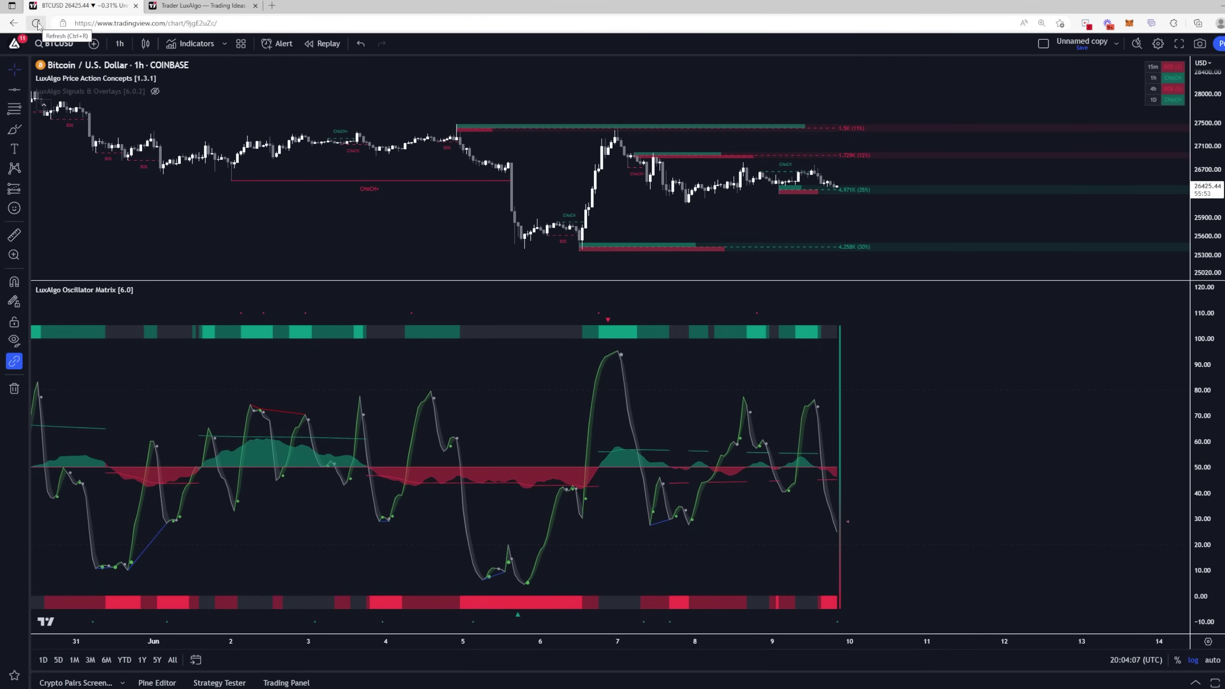
click(192, 43)
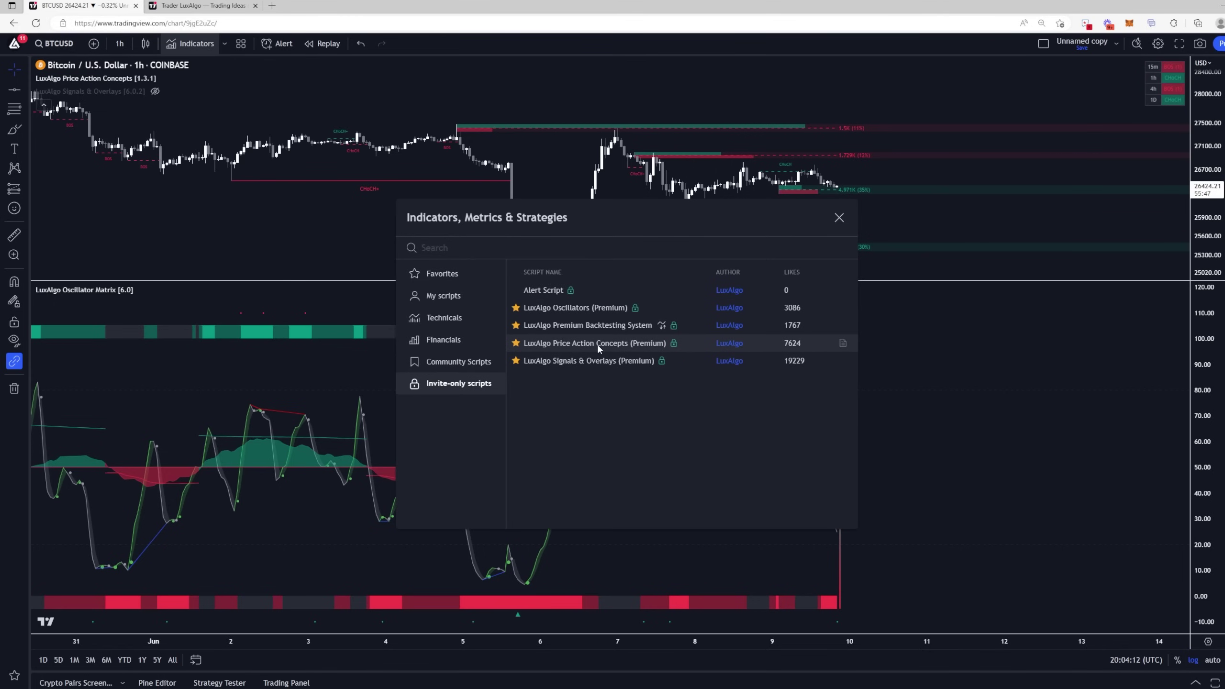